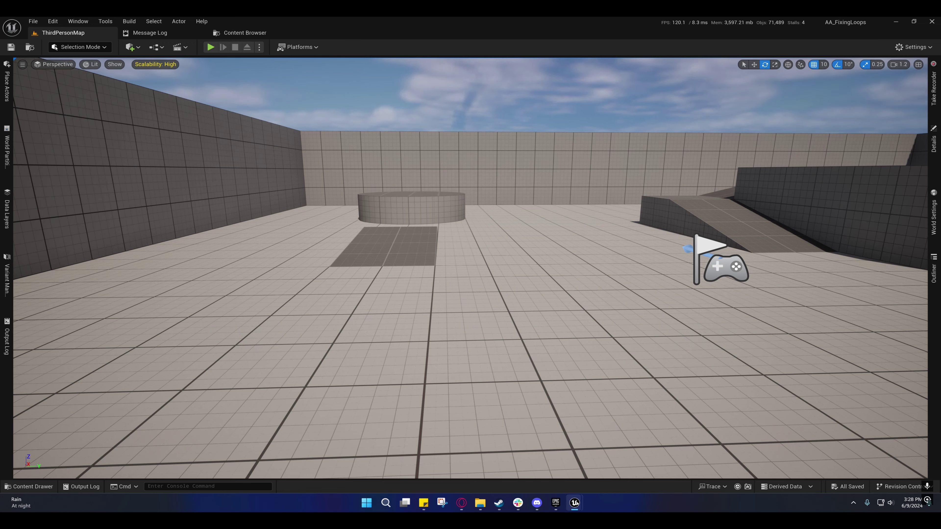
- Switch to the MF_Run_Fwd animation editor and compare the first and last frames of the run
mouse_move(574, 502)
click(613, 473)
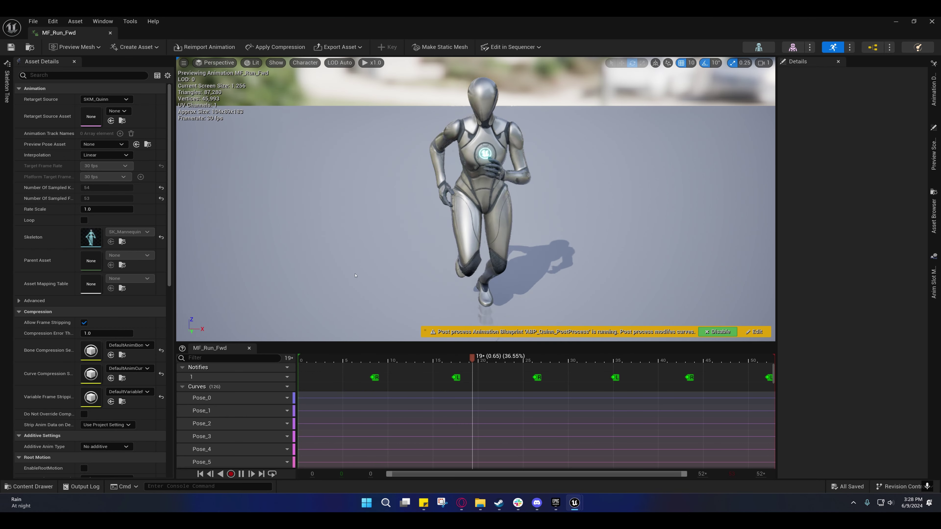
drag(351, 360, 300, 357)
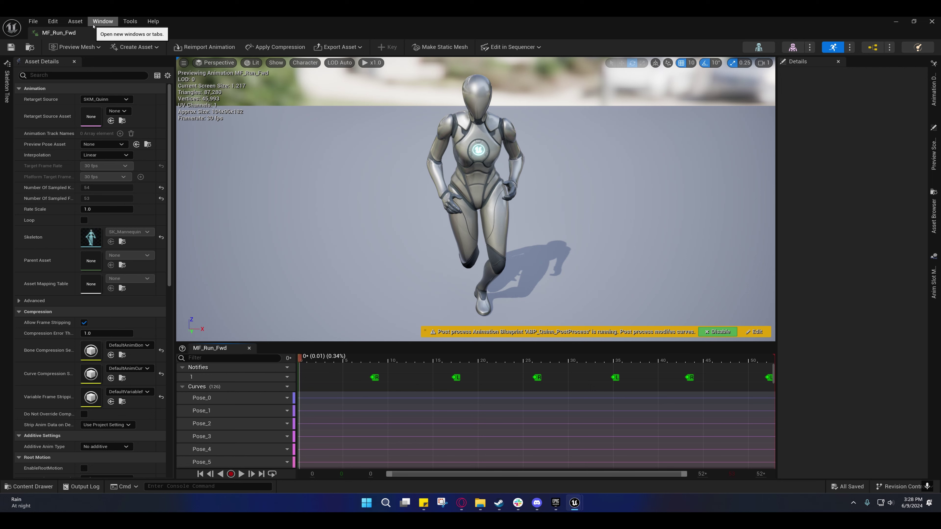
click(102, 21)
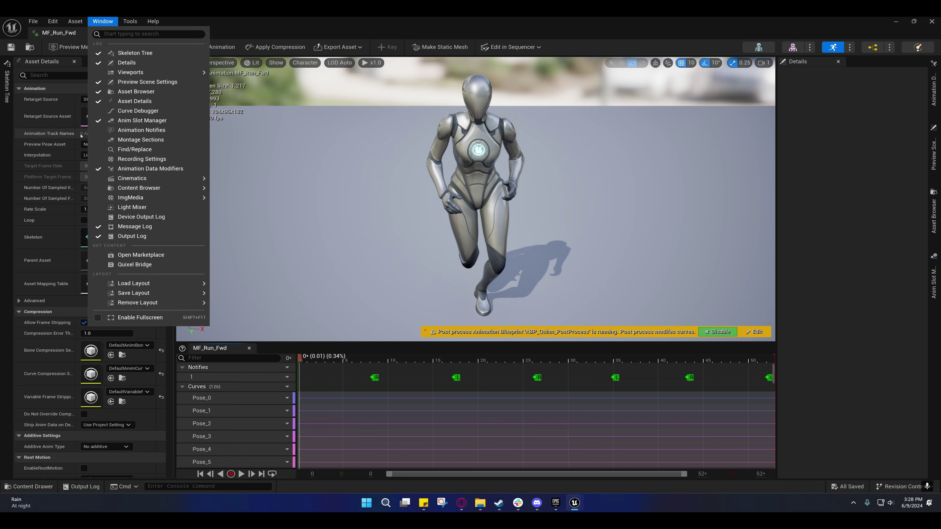
mouse_move(75, 21)
click(75, 24)
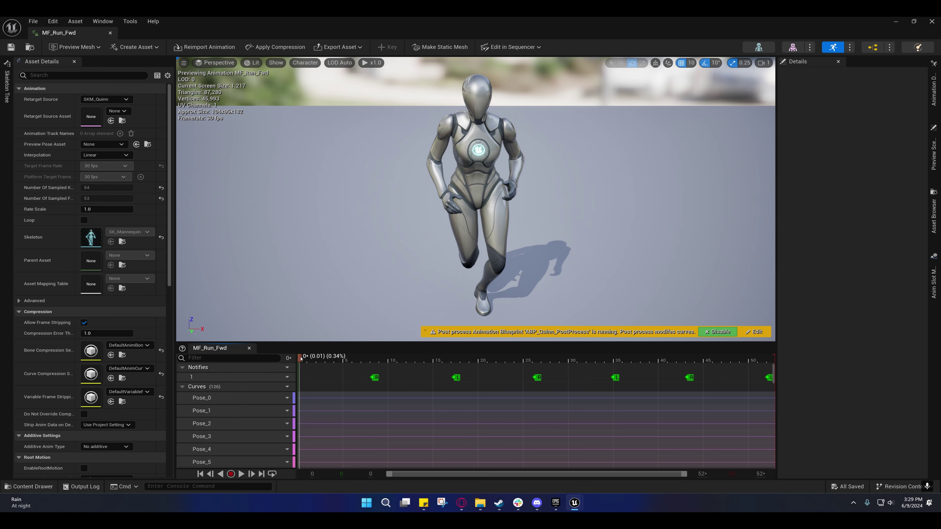
drag(301, 358, 296, 359)
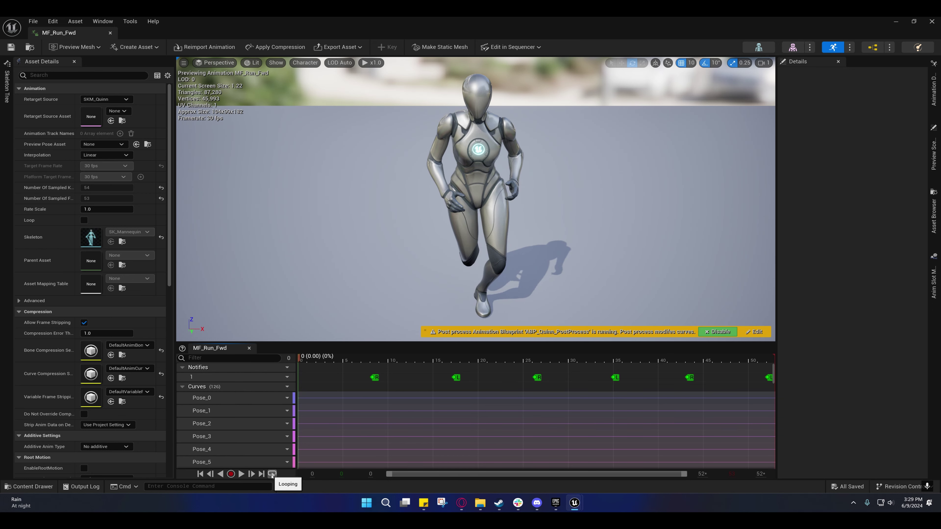
click(261, 474)
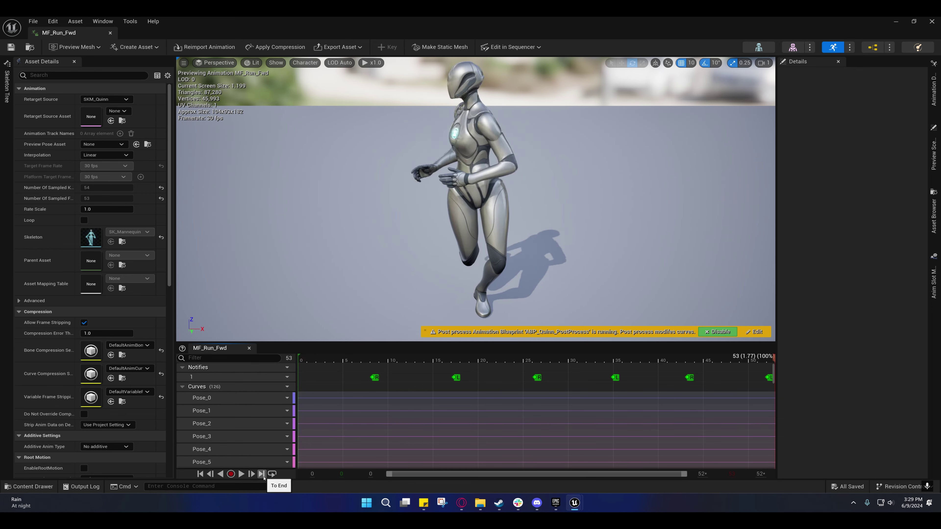
click(200, 474)
- Play the level from ThirdPersonMap and run the character around to watch the run animation in game
click(896, 21)
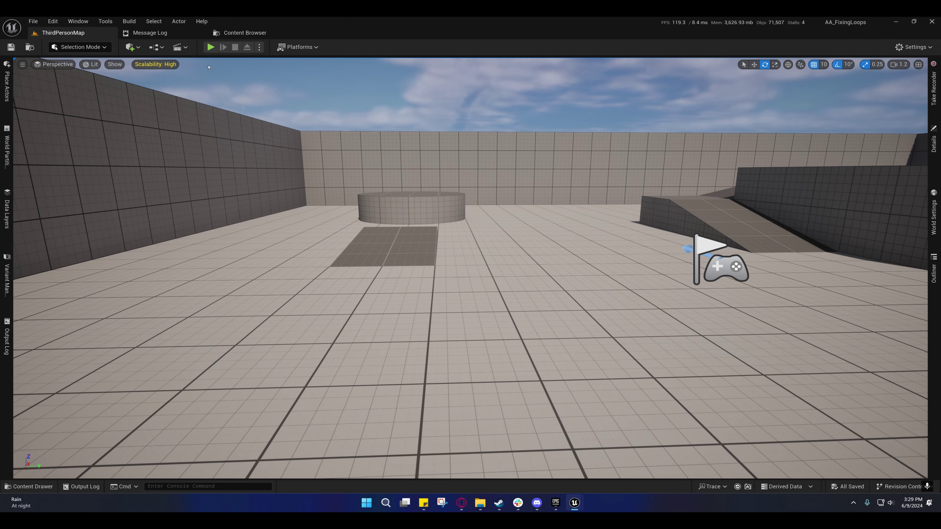
click(211, 47)
key(a)
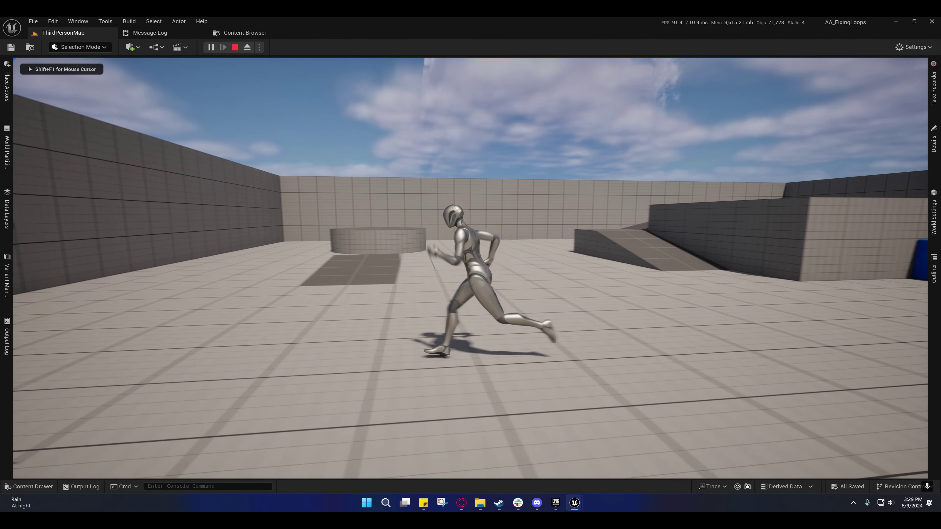
key(d)
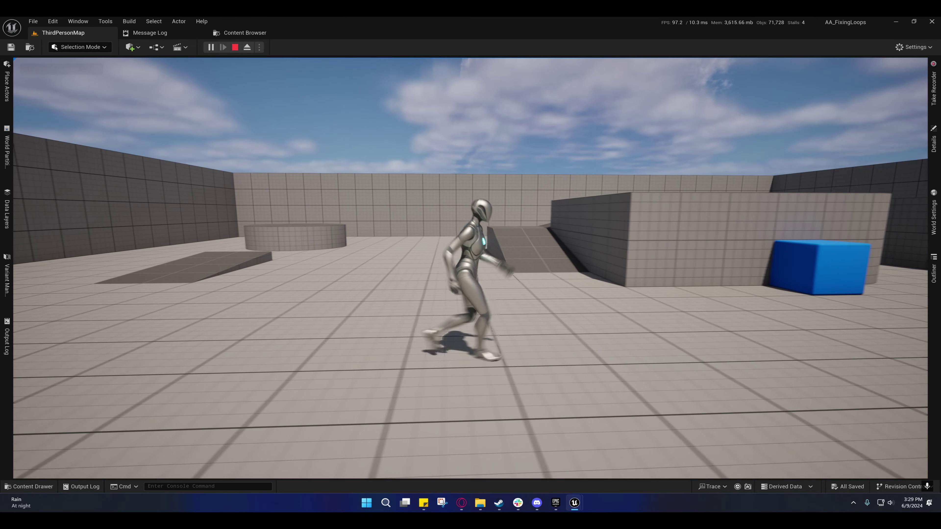
key(w)
key(d)
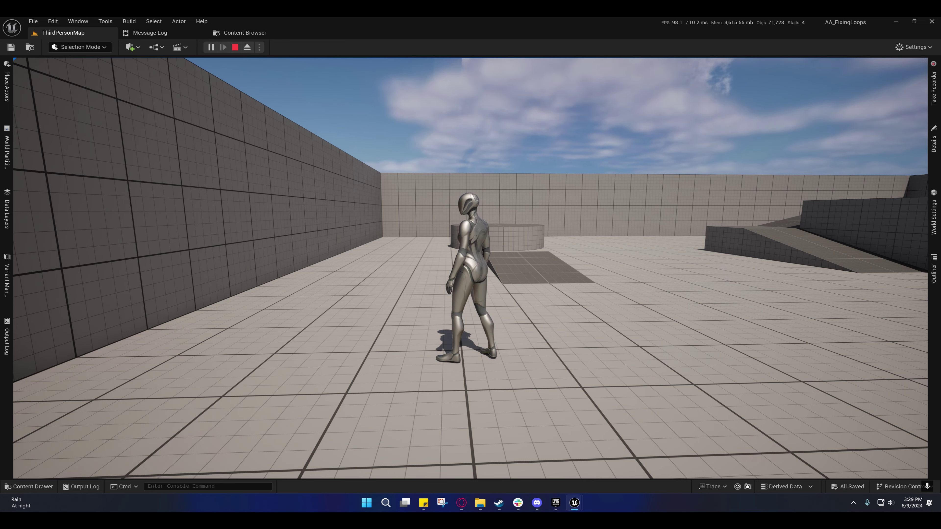
- Slow the game to about .25 with the slomo console command, watch the character run, and end the play session
key(grave)
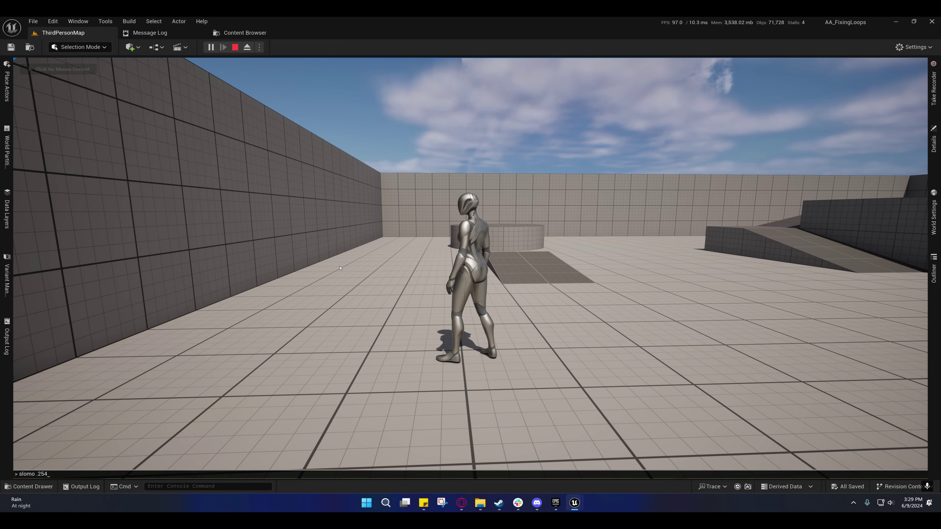
text(slomo .25)
key(Return)
click(340, 268)
key(w)
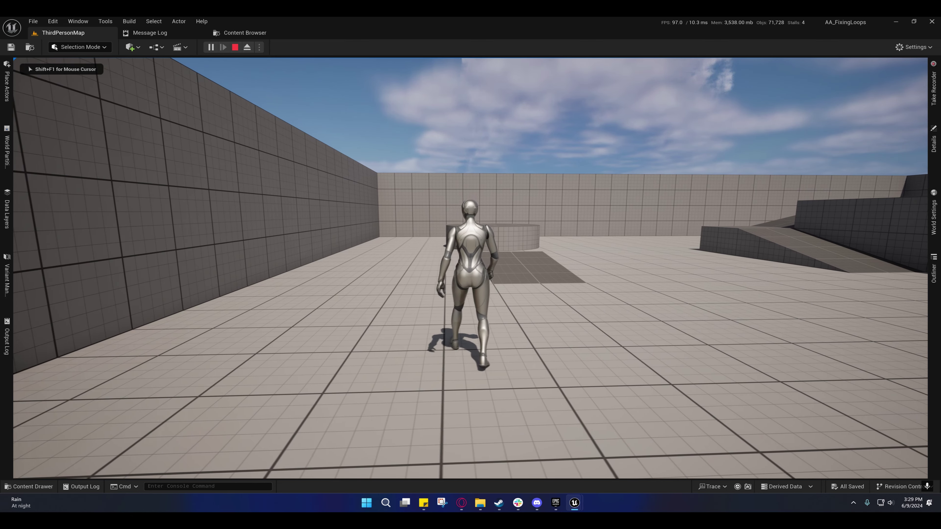
key(d)
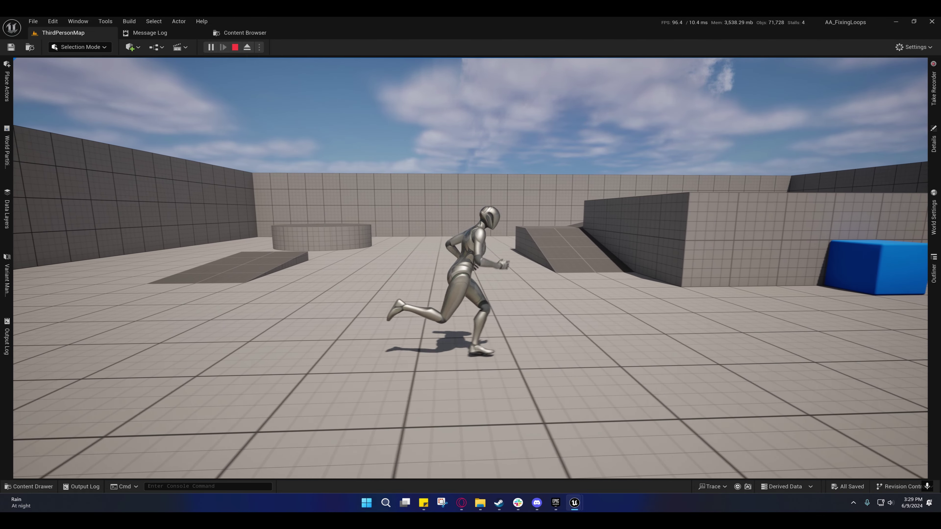
key(Escape)
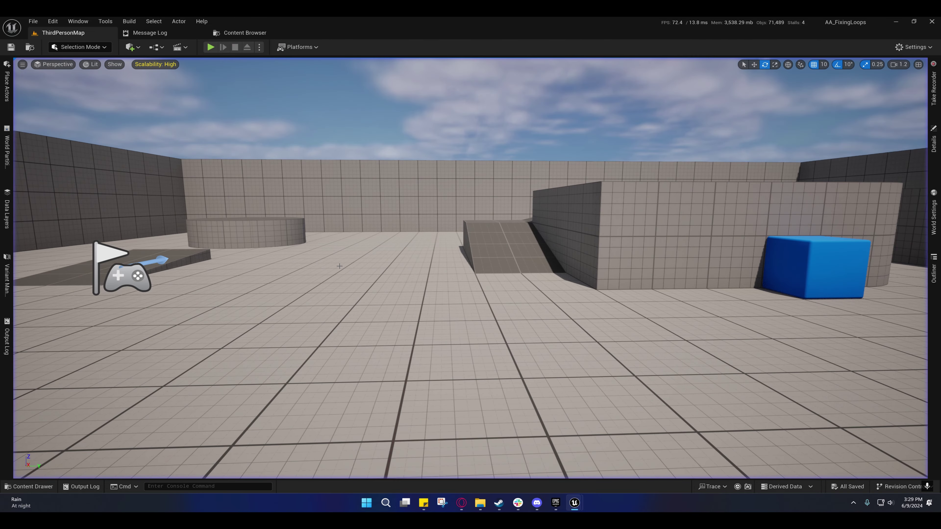
- Return to the MF_Run_Fwd animation editor and scrub to the last frame with the character viewed from an angle
mouse_move(575, 503)
click(619, 460)
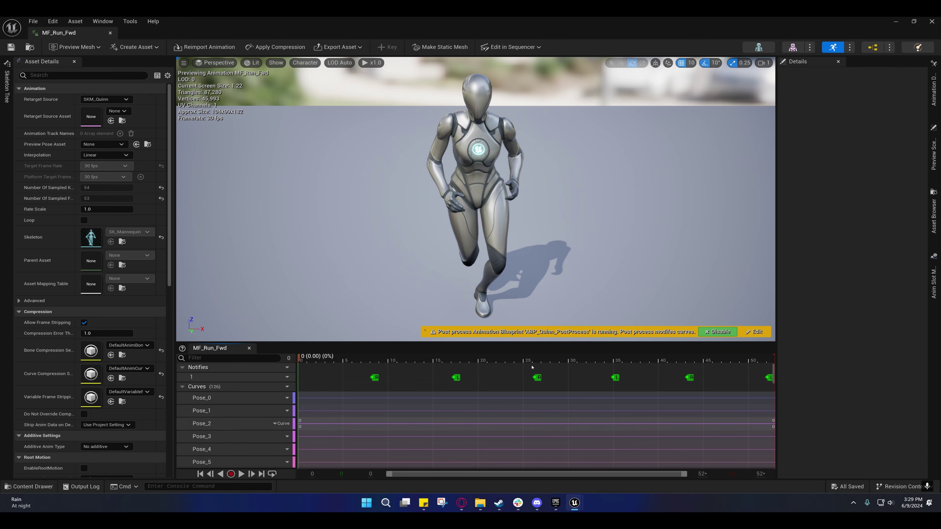
right_drag(462, 179, 567, 172)
scroll(462, 179, down, 1)
key(d)
scroll(497, 207, up, 1)
mouse_move(498, 207)
right_down()
mouse_move(526, 207)
mouse_move(497, 208)
right_up()
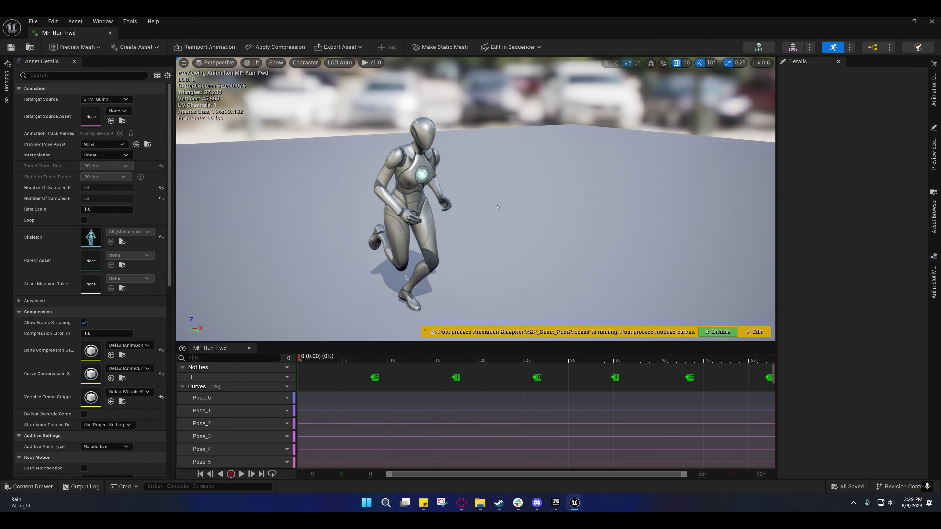
drag(581, 358, 776, 354)
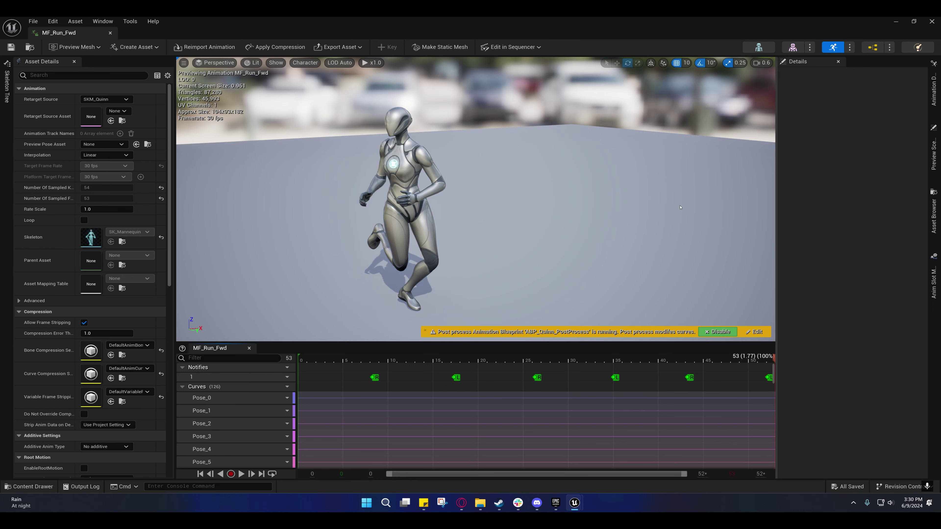
- Examine the closing pose of the run animation from the character's side by scrubbing at the last frame
right_drag(607, 156, 586, 144)
scroll(622, 148, up, 1)
mouse_move(680, 207)
right_down()
mouse_move(659, 209)
mouse_move(679, 208)
right_up()
key(s)
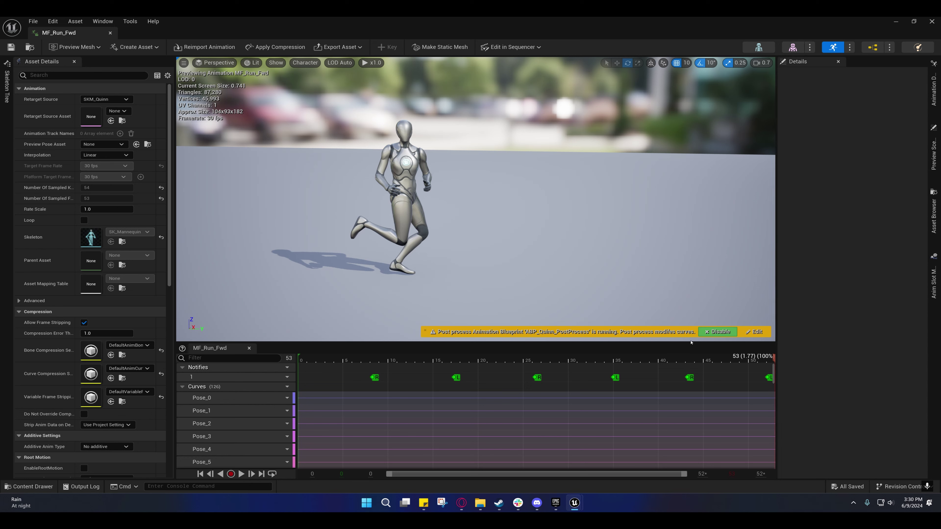
mouse_move(774, 359)
mouse_down()
mouse_move(760, 361)
mouse_move(779, 359)
mouse_up()
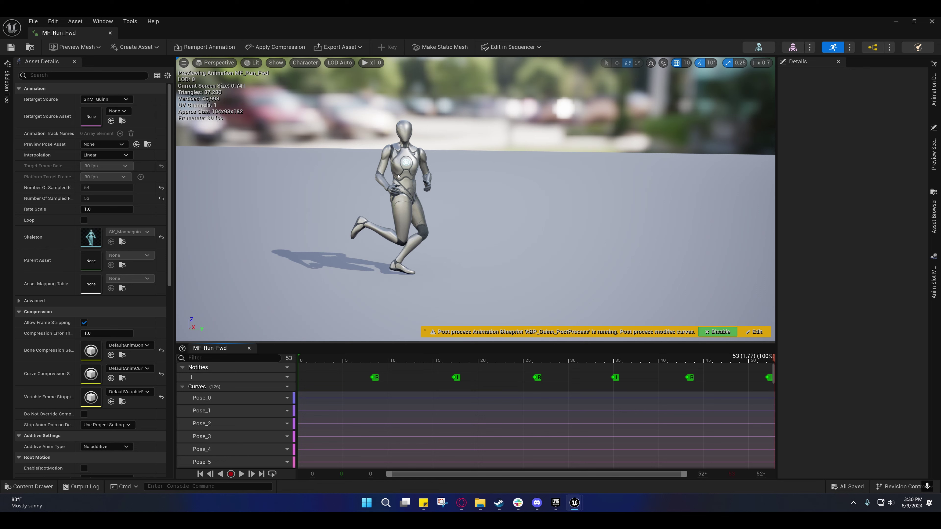
mouse_move(771, 360)
mouse_down()
mouse_move(753, 362)
mouse_move(777, 362)
mouse_up()
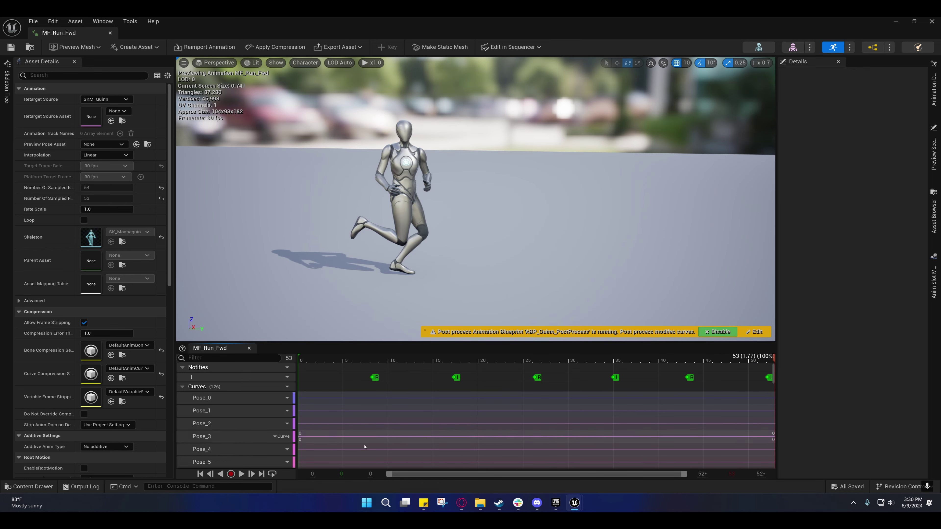
- Play the run animation to watch its loop, pause it, and return the playhead to frame 0
click(242, 474)
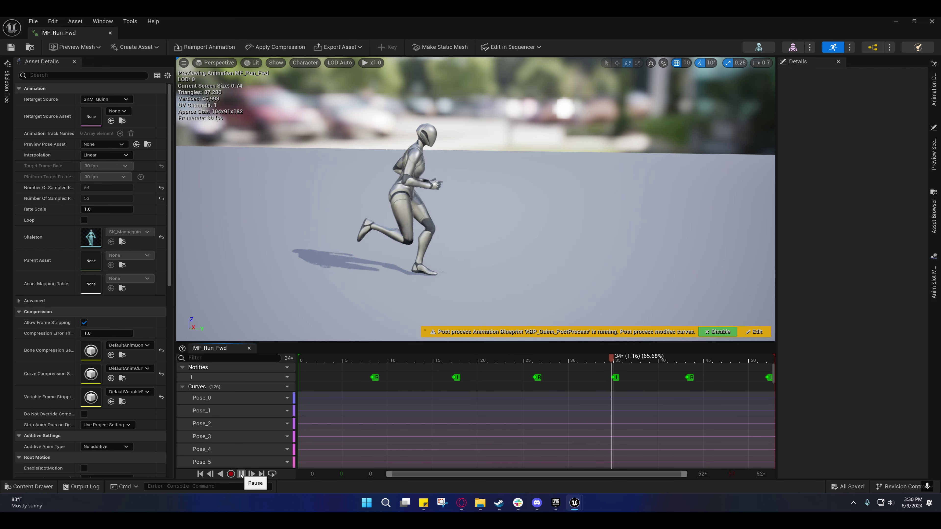
click(241, 474)
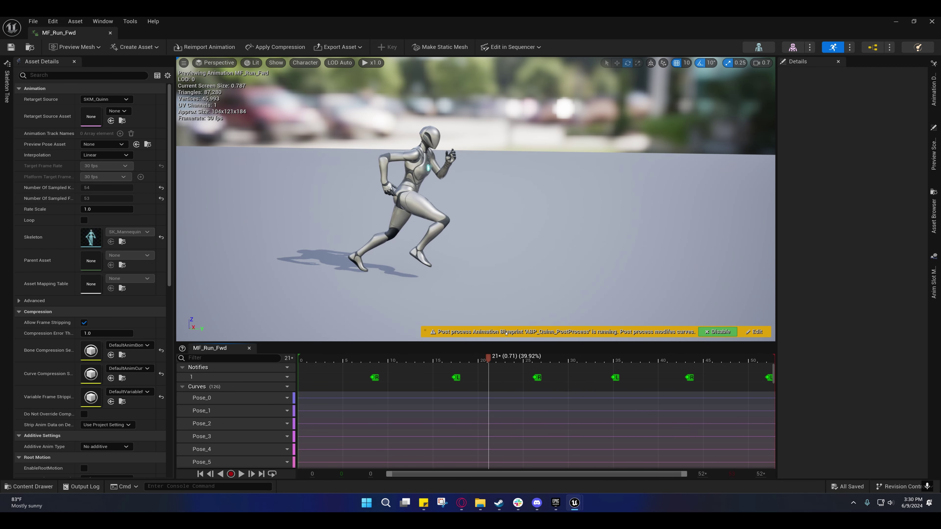
drag(489, 358, 300, 357)
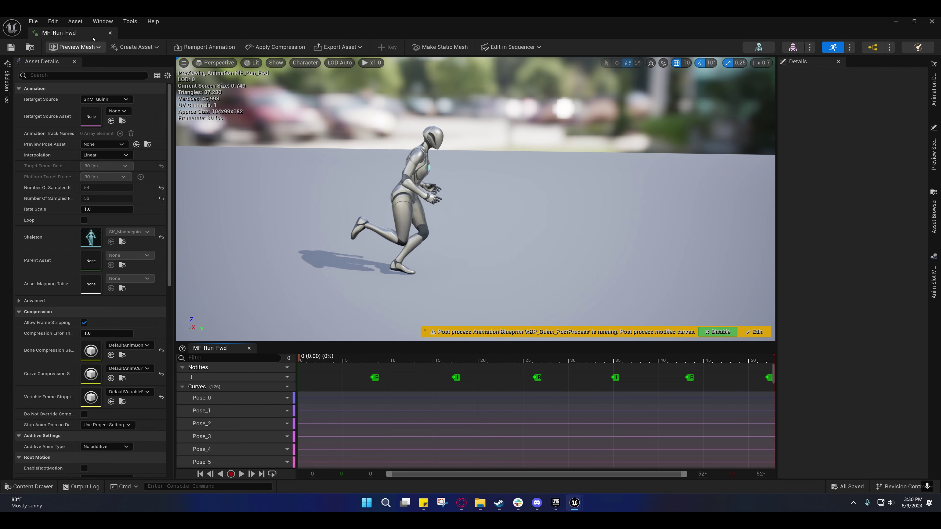
- Duplicate the MF_Run_Fwd animation in the Quinn folder as MF_Run_Fwd1 and open the copy
click(29, 487)
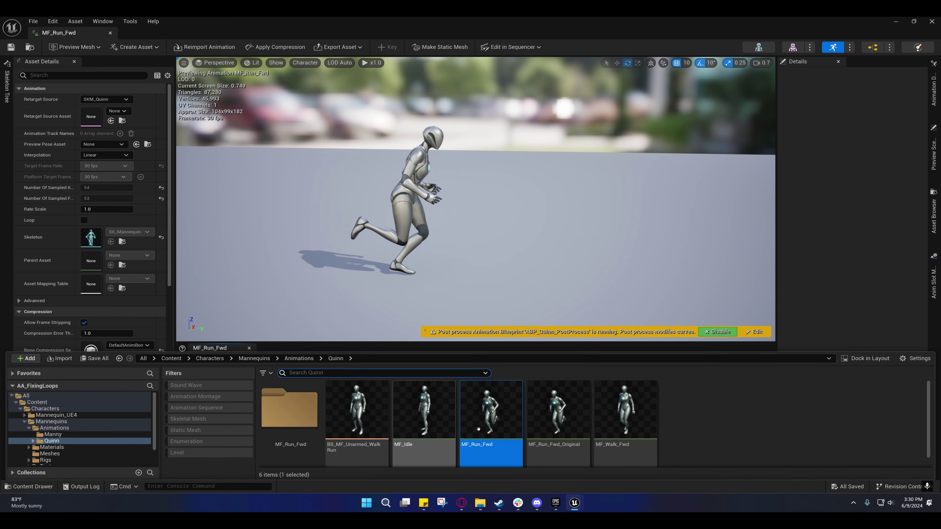
right_click(503, 416)
click(541, 269)
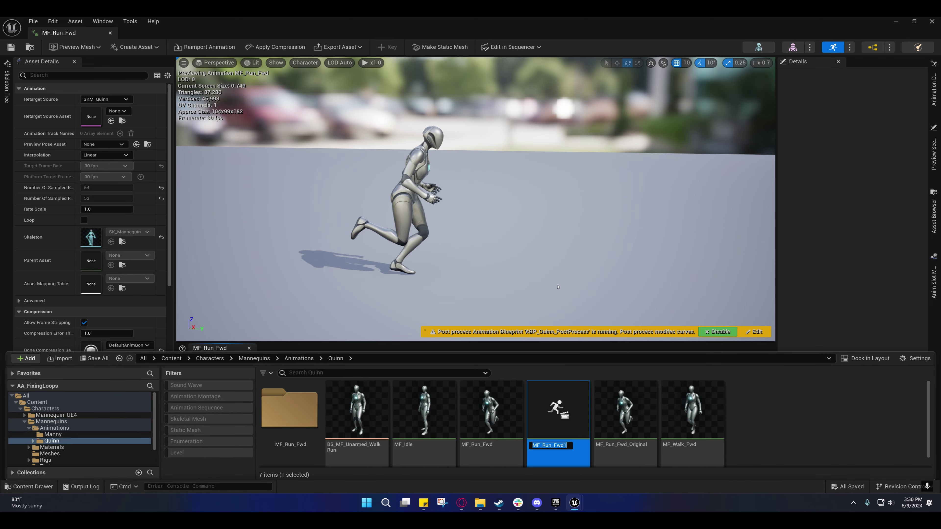
double_click(555, 411)
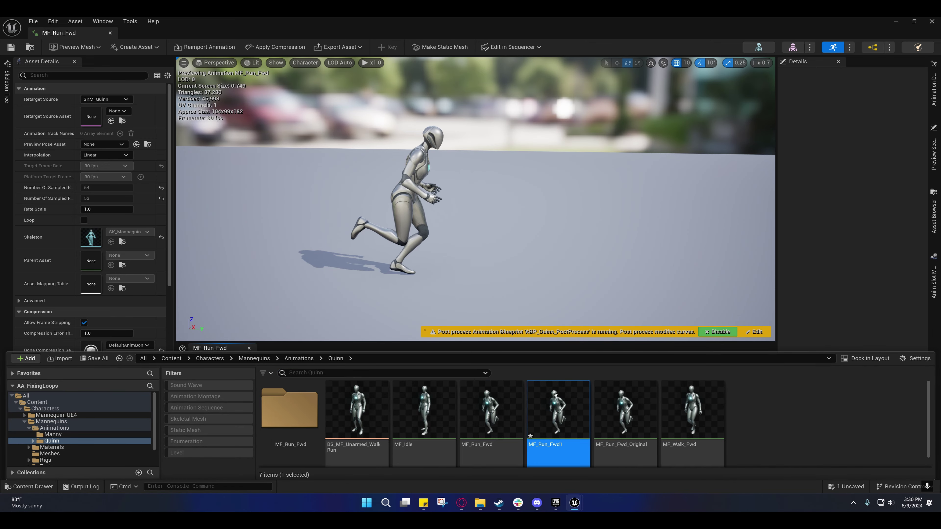
- Try to add looping interpolation to MF_Run_Fwd1 and check the pose at its last frame
click(75, 21)
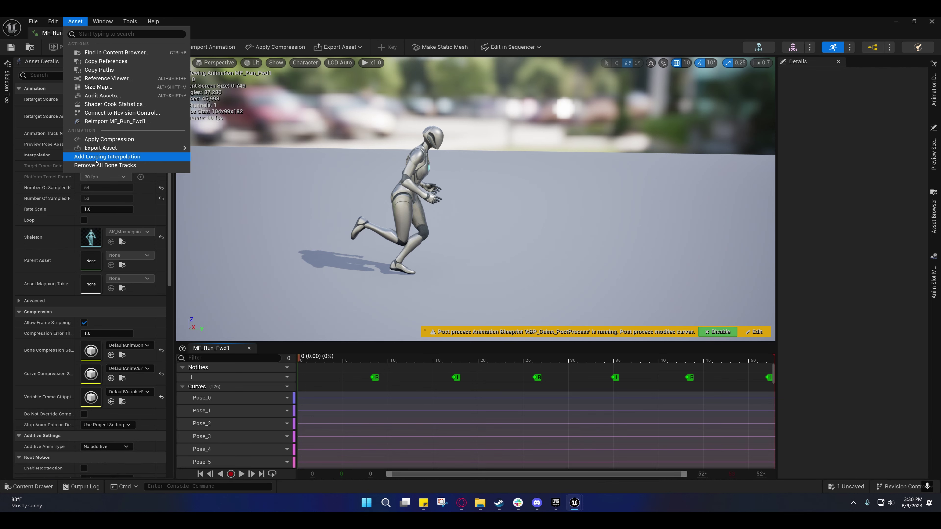
click(110, 156)
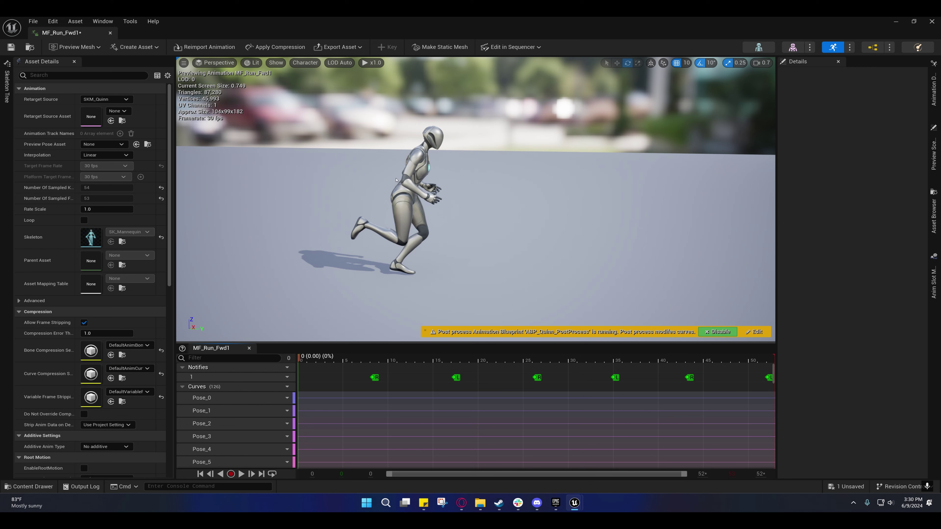
drag(301, 358, 800, 365)
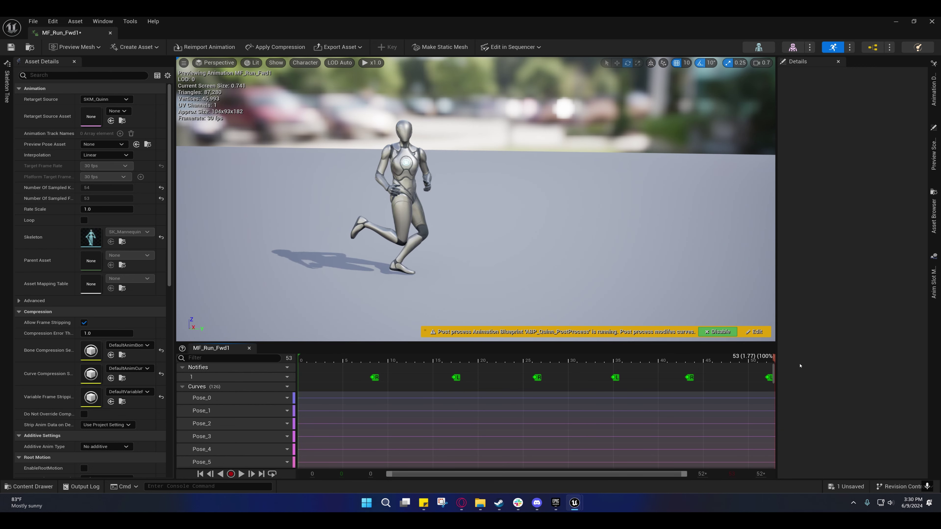
right_drag(429, 157, 452, 134)
right_drag(470, 239, 479, 239)
key(w)
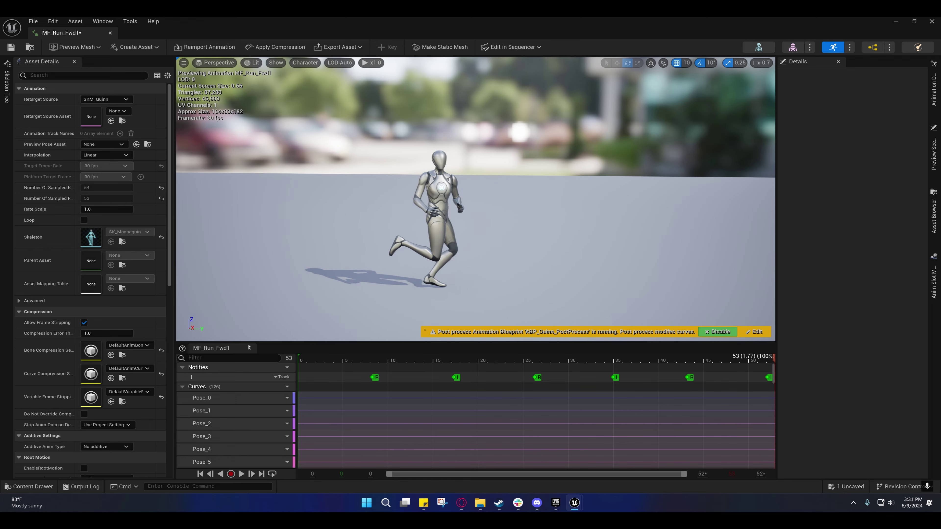
- Add looping interpolation to the MF_Run_Fwd1 animation and compare its last two frames
click(75, 21)
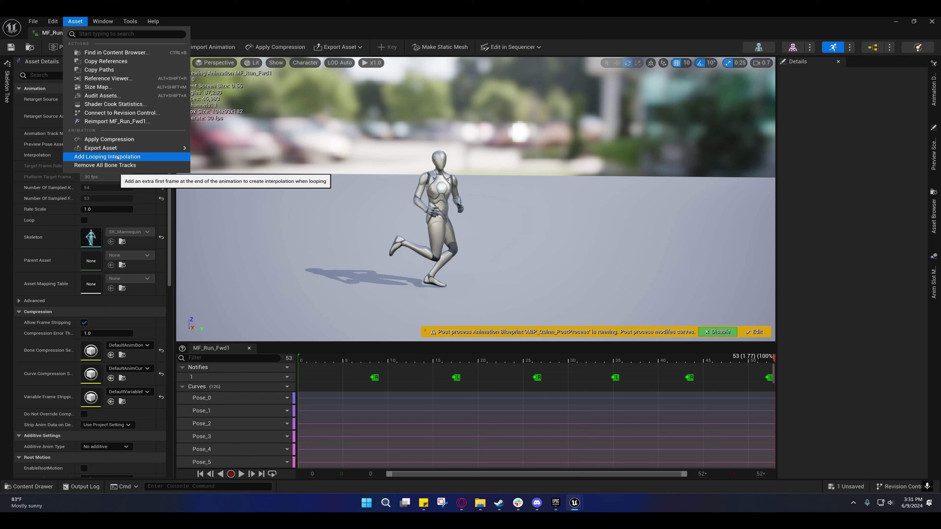
mouse_move(124, 151)
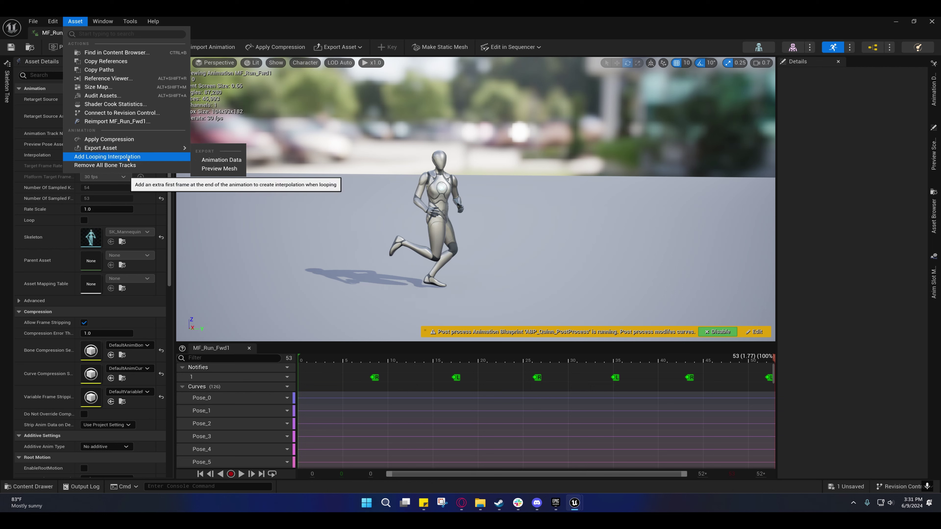
click(127, 156)
click(539, 275)
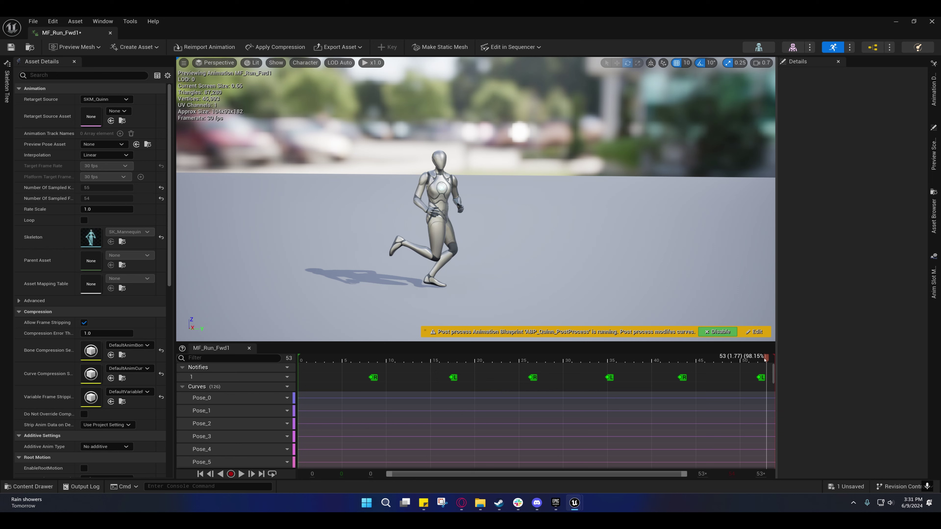
drag(766, 358, 775, 356)
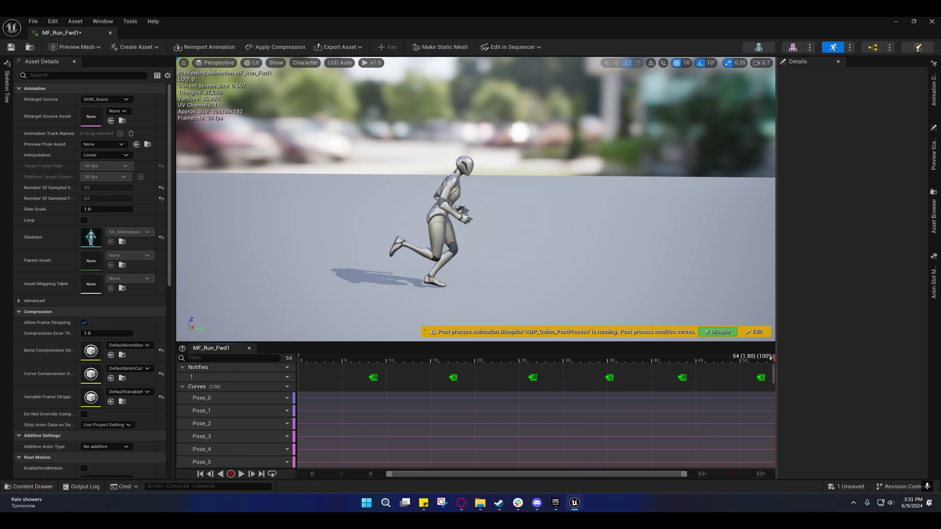
mouse_move(766, 359)
mouse_down()
mouse_move(758, 358)
mouse_move(766, 357)
mouse_up()
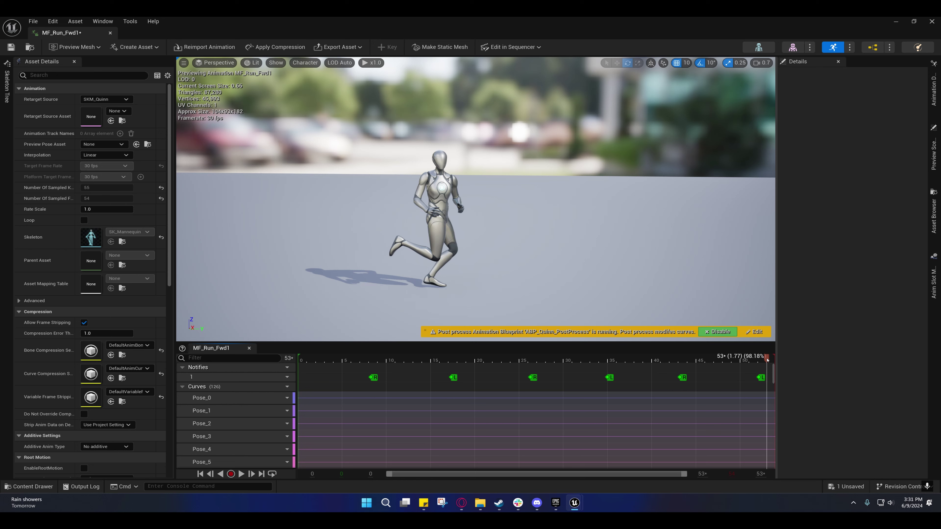
- Compare the character's pose at frame 0 of MF_Run_Fwd1 with its pose at the last frame, 54, from a side view
mouse_move(767, 359)
mouse_down()
mouse_move(755, 359)
mouse_move(775, 359)
mouse_up()
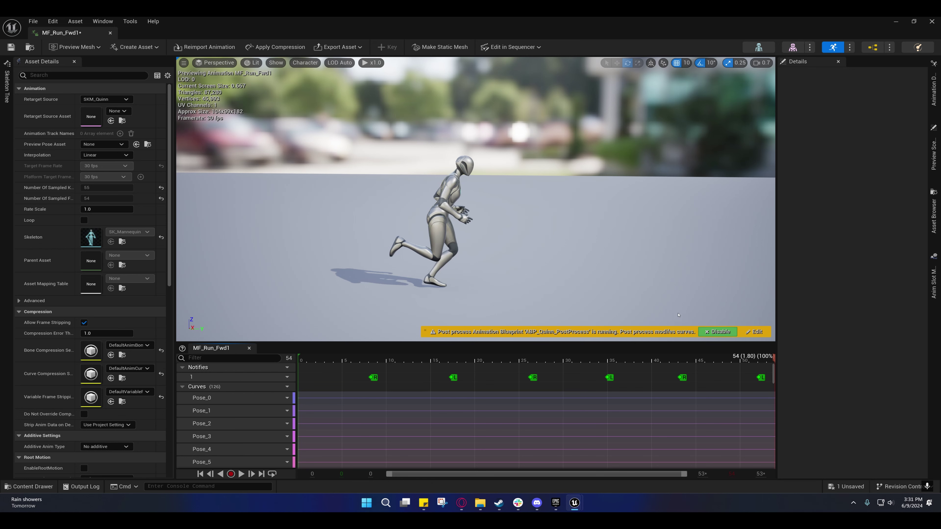
click(298, 358)
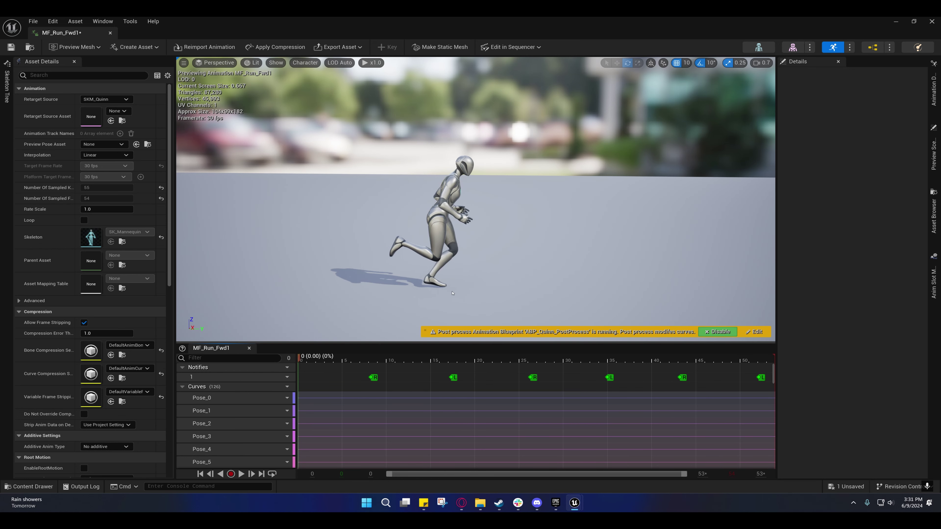
right_drag(407, 260, 388, 248)
scroll(408, 259, up, 3)
key(w)
key(s)
scroll(392, 256, down, 1)
key(d)
key(q)
key(s)
scroll(385, 241, down, 1)
key(e)
key(a)
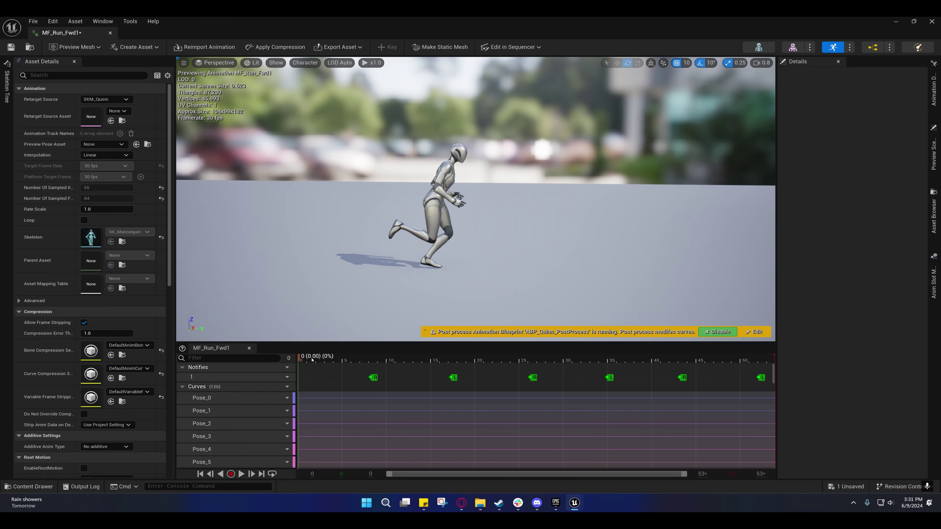
drag(308, 360, 776, 362)
drag(760, 363, 776, 359)
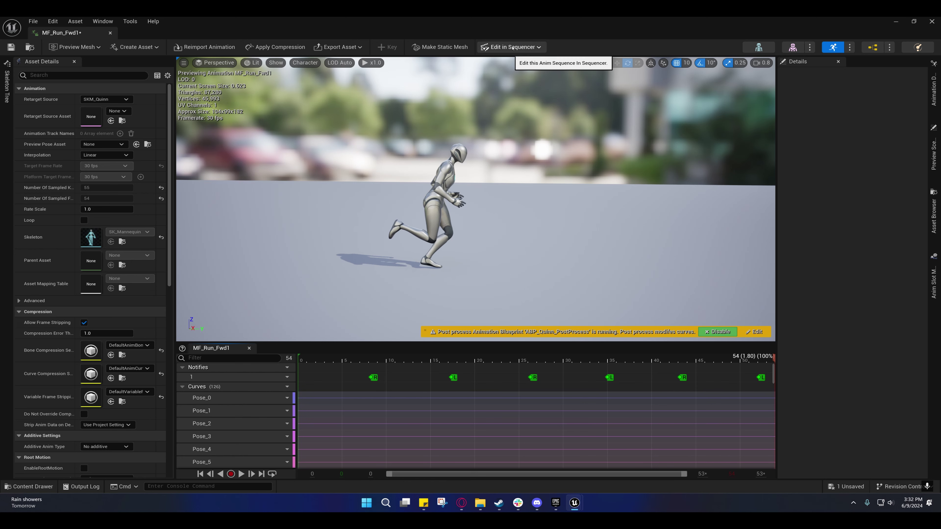
- Close MF_Run_Fwd1, open the original MF_Run_Fwd animation from the Quinn folder, and pause it at its last frame, 53
click(932, 22)
click(29, 487)
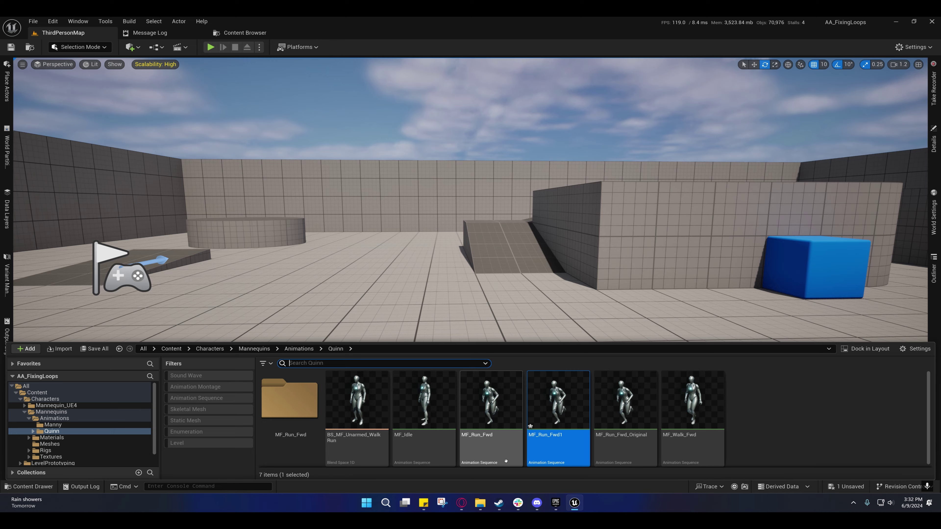
double_click(490, 403)
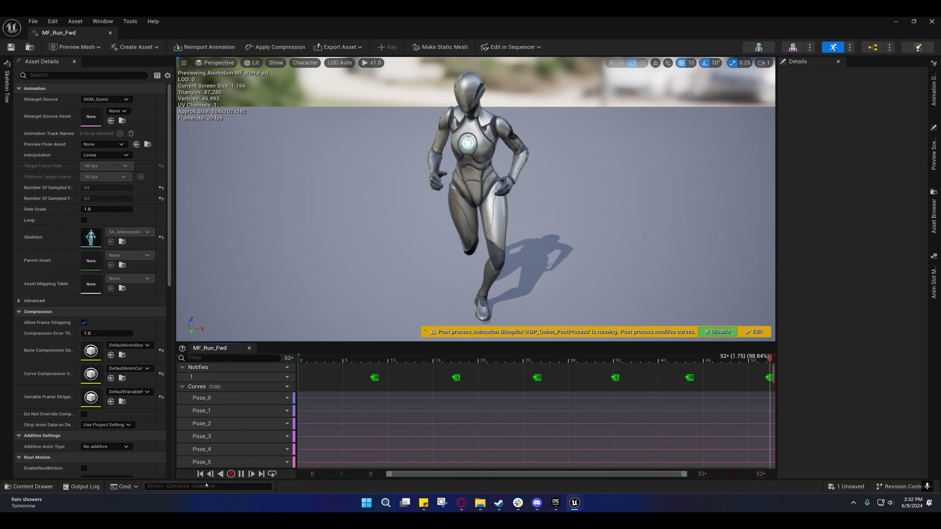
click(241, 474)
drag(451, 358, 886, 352)
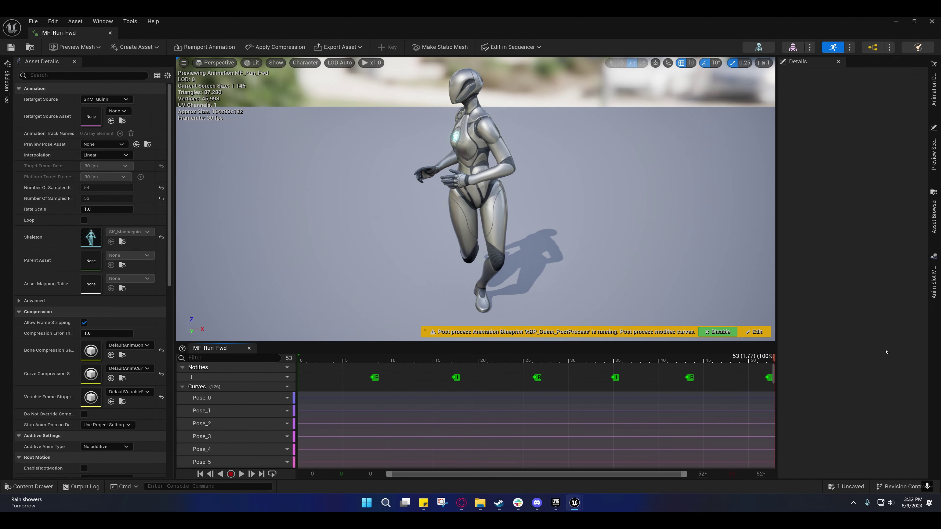
- Bake MF_Run_Fwd to an FK Control Rig for editing in Sequencer, with Reduce Keys off and Reset Controls on, and return to the level
click(514, 47)
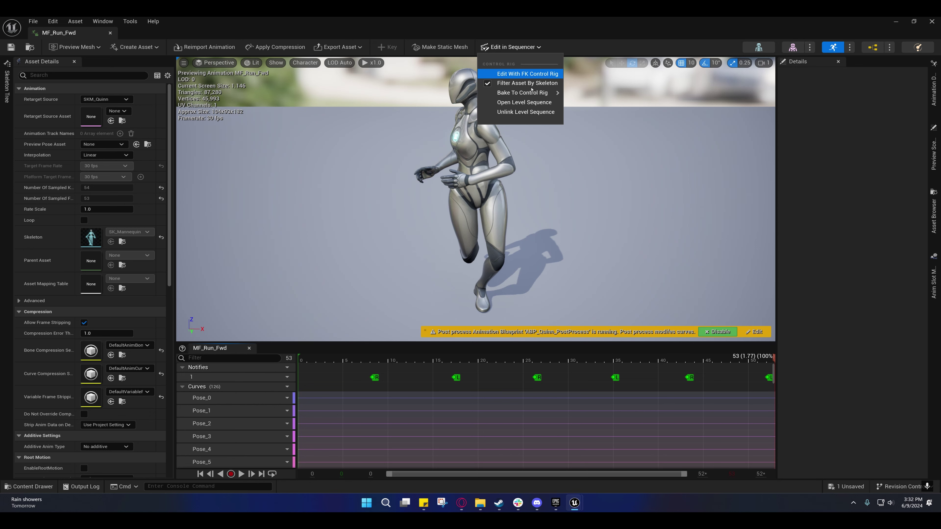
mouse_move(529, 92)
click(516, 74)
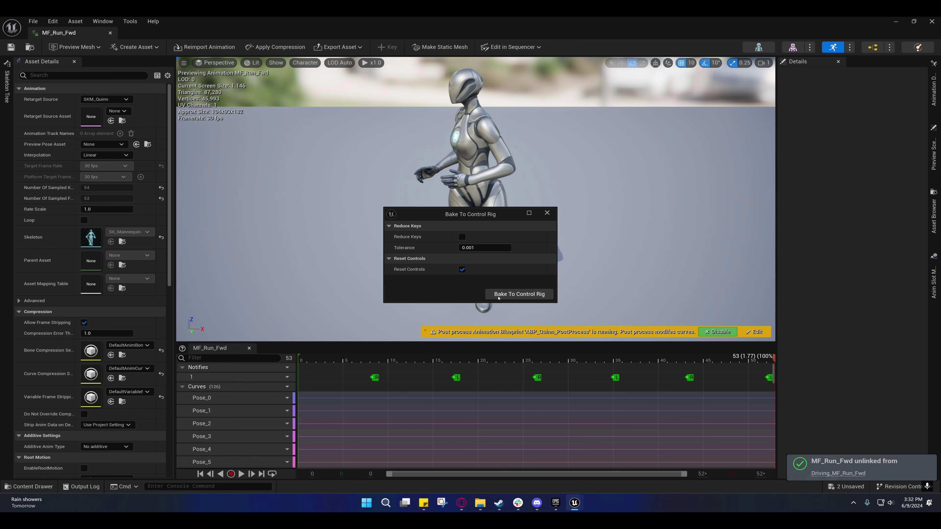
click(500, 295)
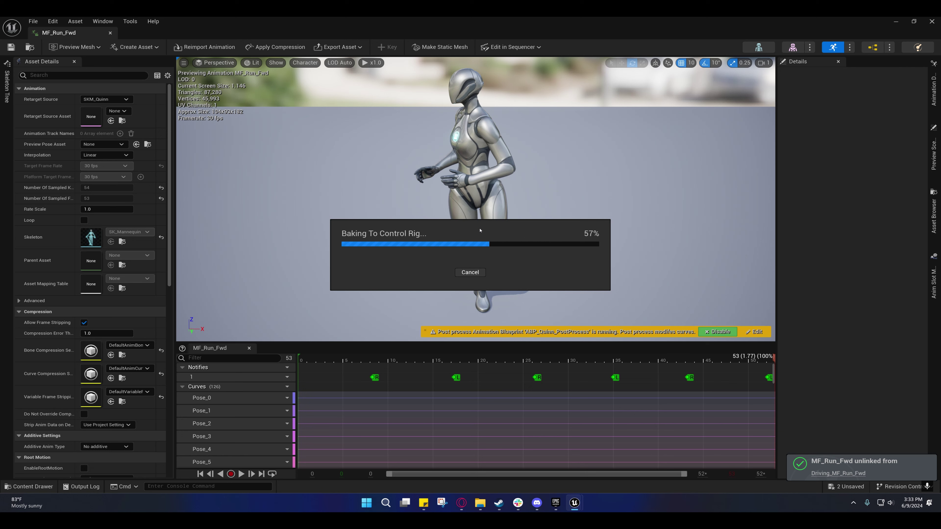
mouse_move(571, 508)
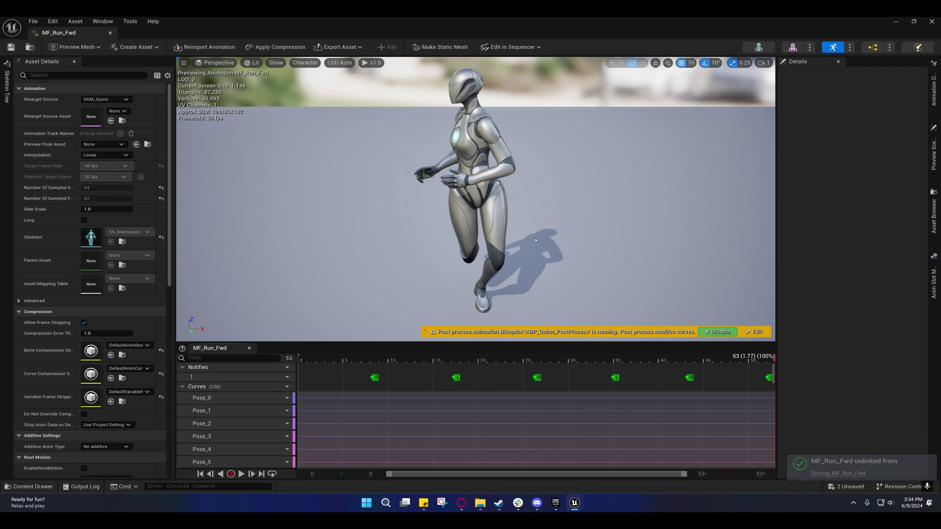
click(895, 22)
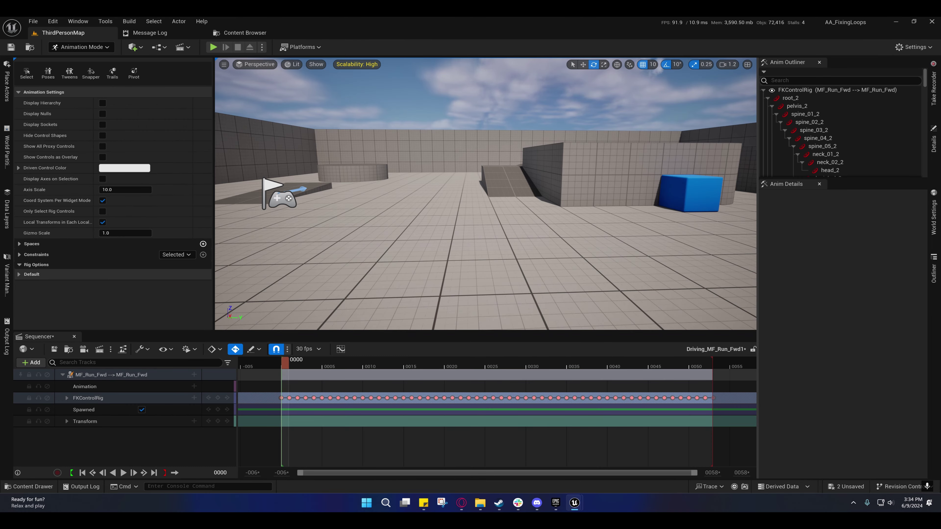
- Frame the character in the level and scrub the baked sequence from frame 0 to frame 52 to compare the poses
key(s)
right_drag(485, 193, 545, 213)
scroll(485, 194, up, 2)
key(w)
scroll(485, 193, down, 1)
key(s)
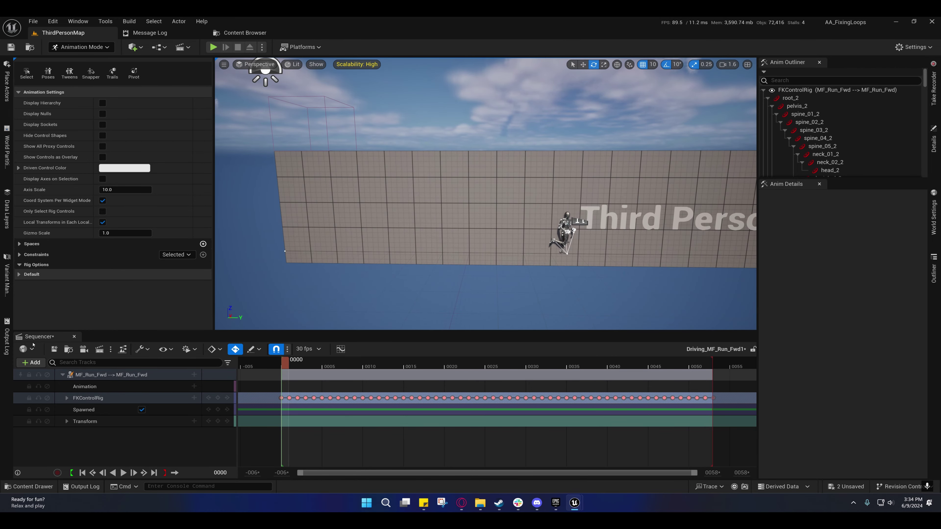
click(287, 363)
drag(287, 363, 711, 363)
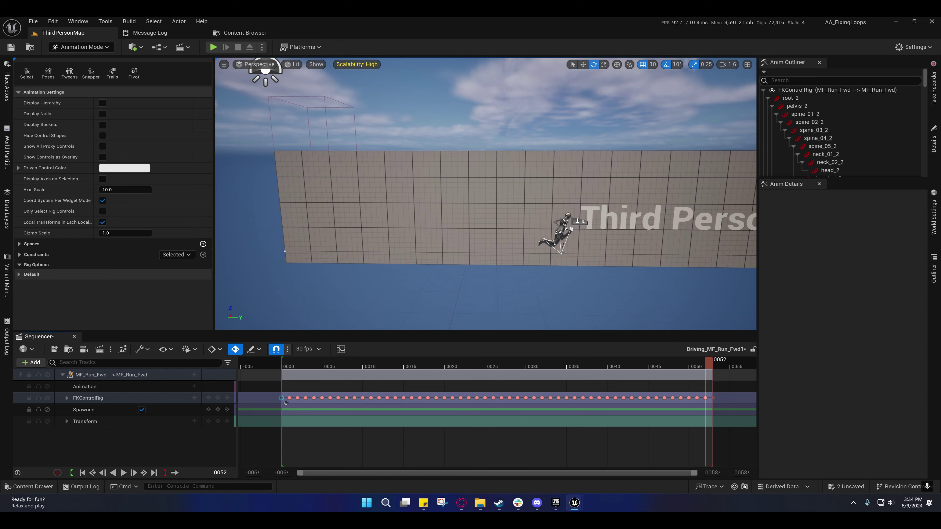
mouse_move(709, 362)
mouse_down()
mouse_move(274, 383)
mouse_move(388, 371)
mouse_move(716, 365)
mouse_up()
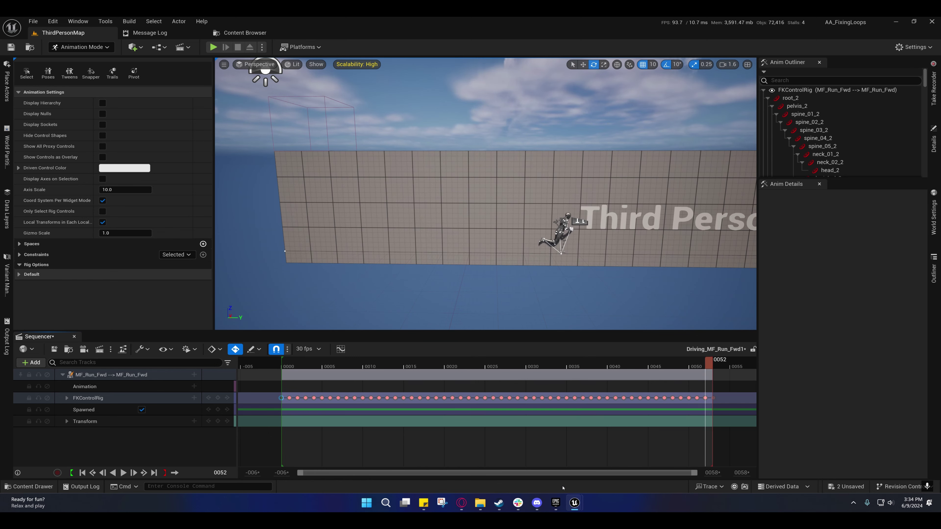
- Reopen MF_Run_Fwd1 from the Quinn folder, look up its looping interpolation option, and scrub the animation to its last frame
mouse_move(574, 503)
click(618, 457)
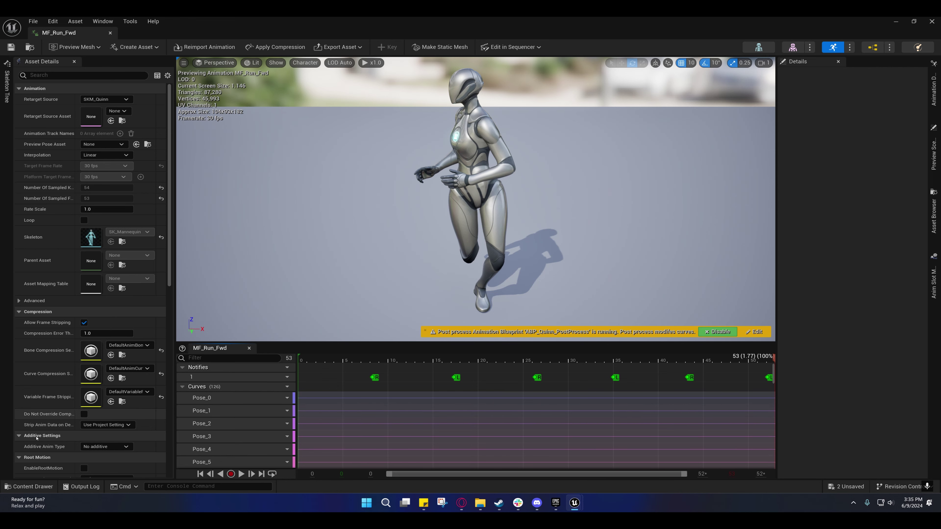
click(29, 486)
double_click(557, 414)
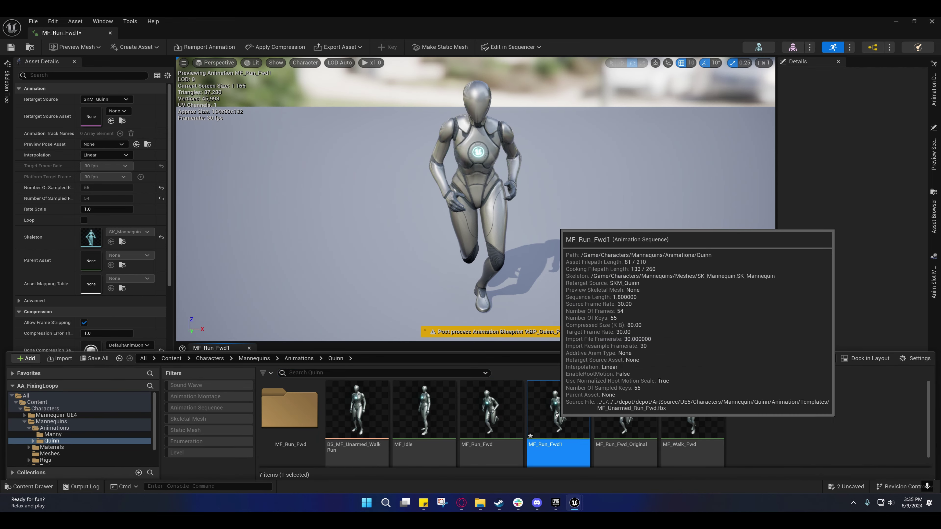
click(74, 21)
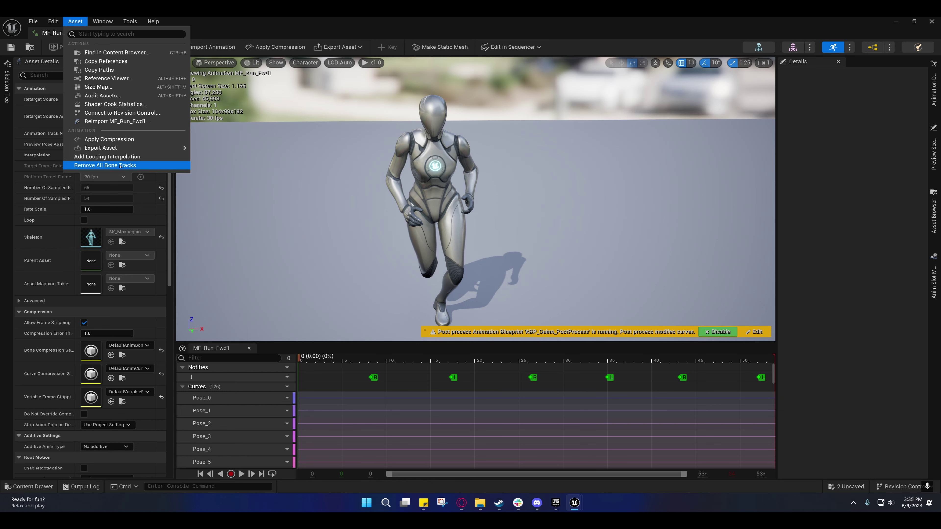
click(130, 160)
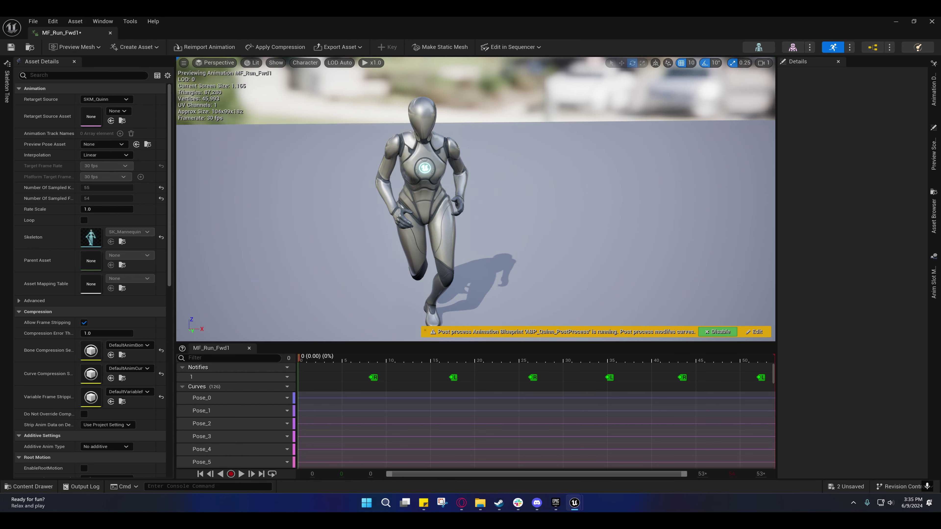
drag(388, 362, 774, 361)
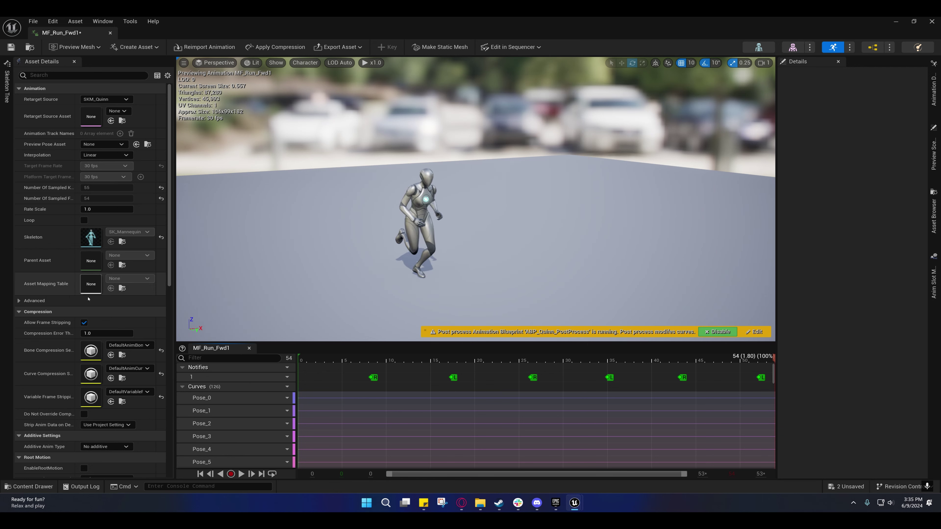
- Turn off Force Root Lock on MF_Run_Fwd1 to check its forward travel, turn it back on, and play from frame 0
scroll(74, 259, down, 4)
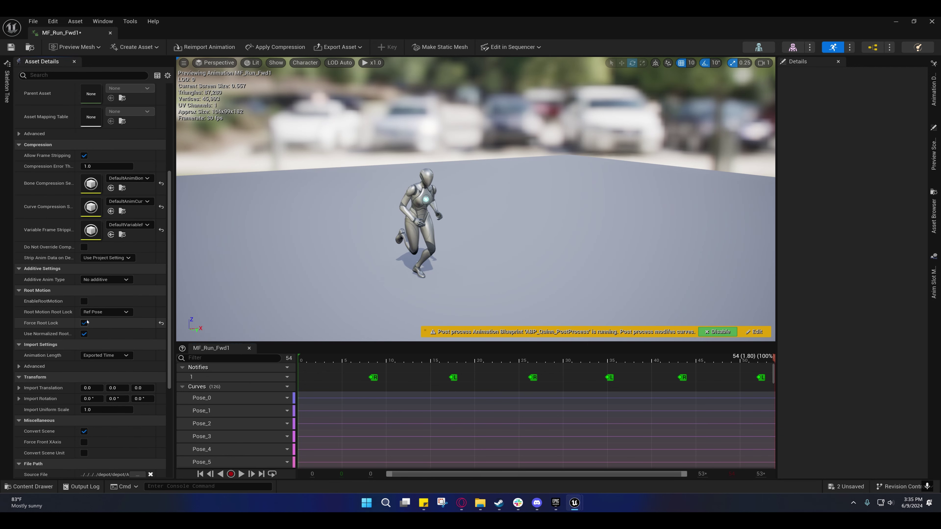
click(760, 358)
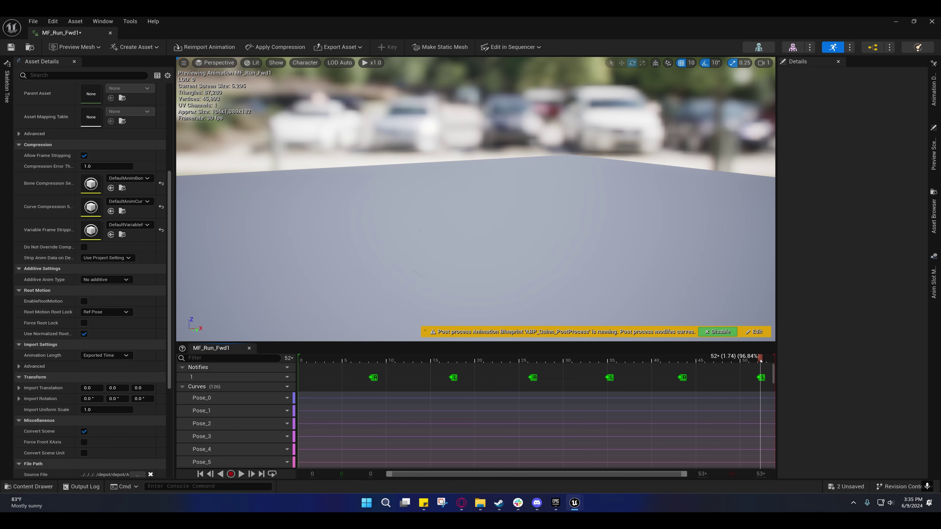
right_drag(591, 337, 725, 337)
key(s)
scroll(592, 337, up, 1)
drag(764, 358, 300, 357)
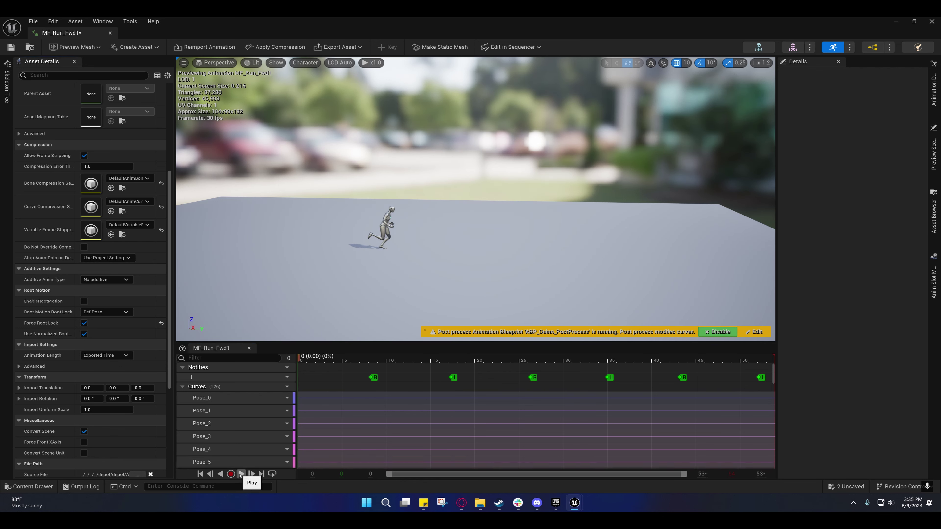
click(240, 475)
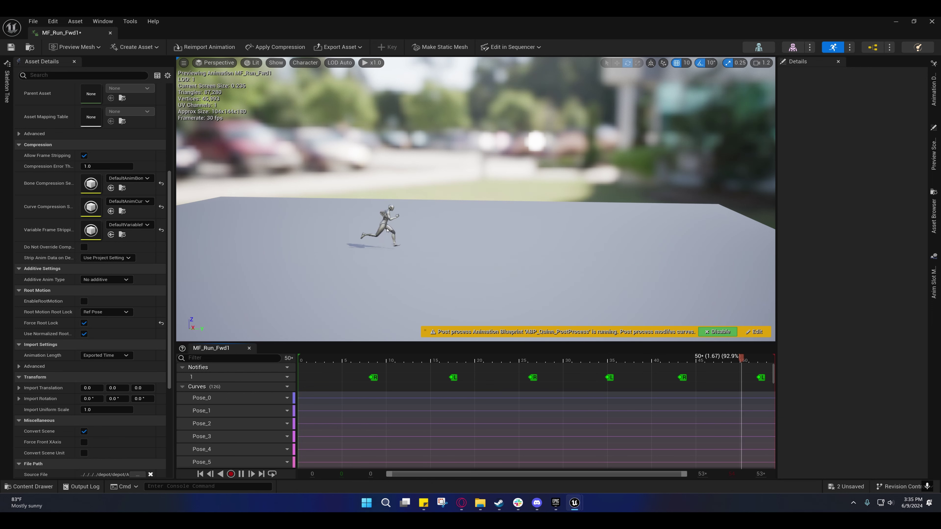
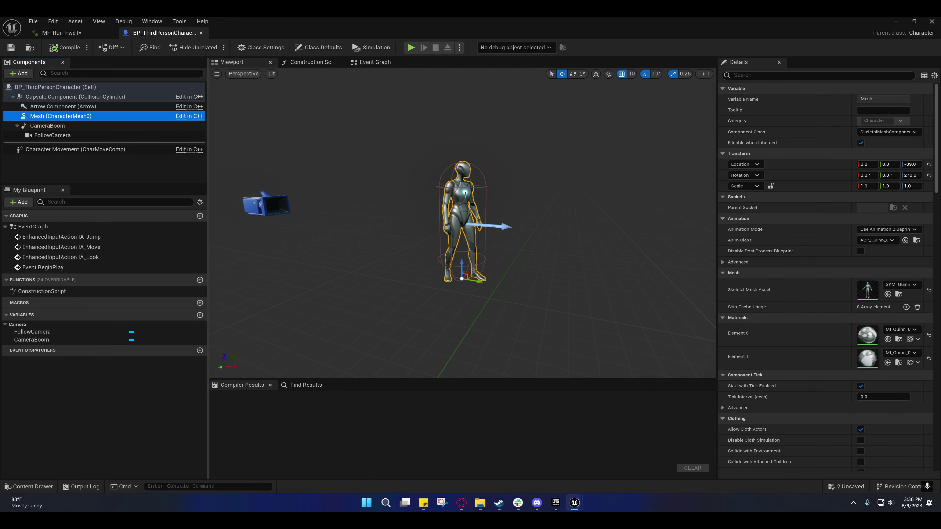
- Examine how the capsule and the mesh are positioned relative to each other in BP_ThirdPersonCharacter
click(74, 97)
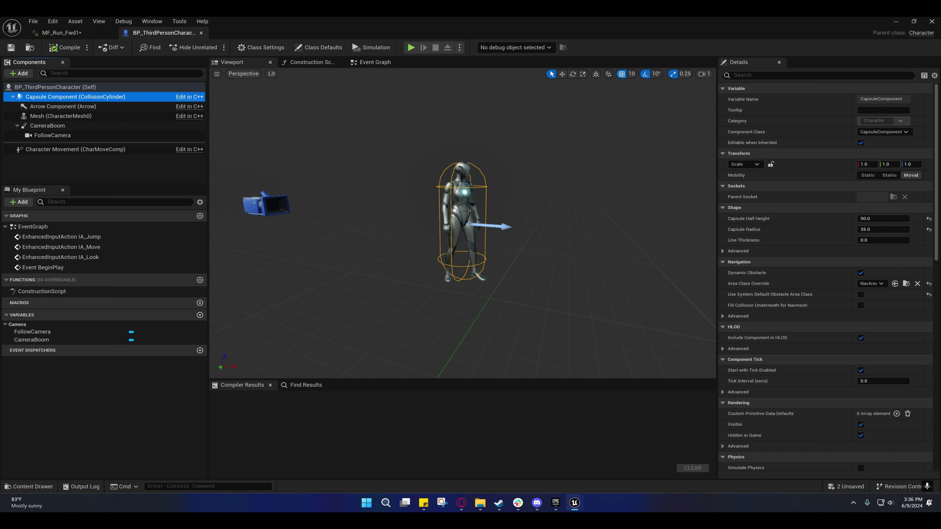
right_drag(480, 236, 529, 236)
scroll(479, 236, down, 3)
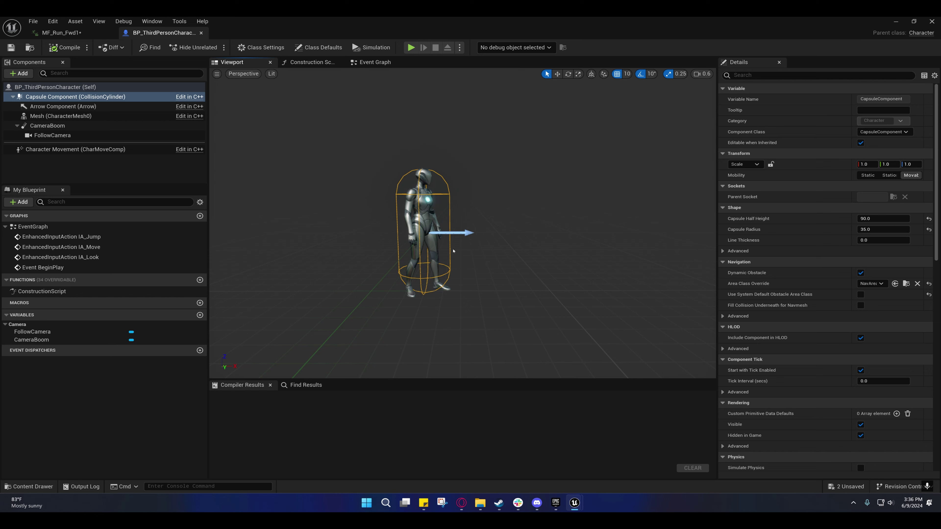
key(s)
right_drag(447, 238, 443, 238)
key(w)
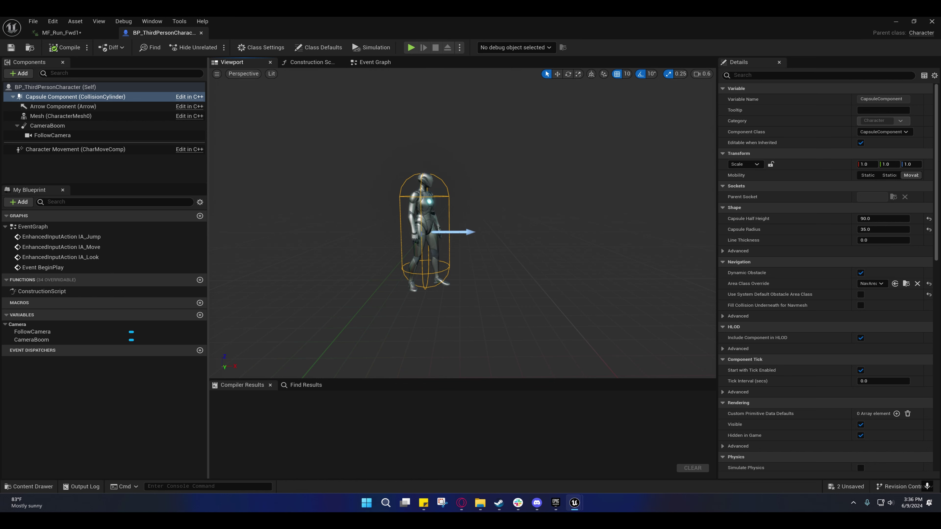
click(63, 116)
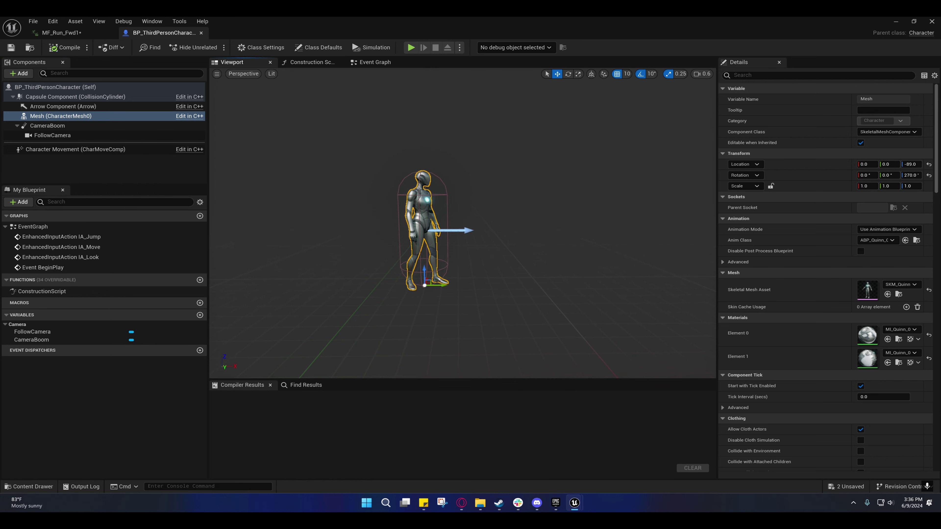
scroll(445, 252, down, 3)
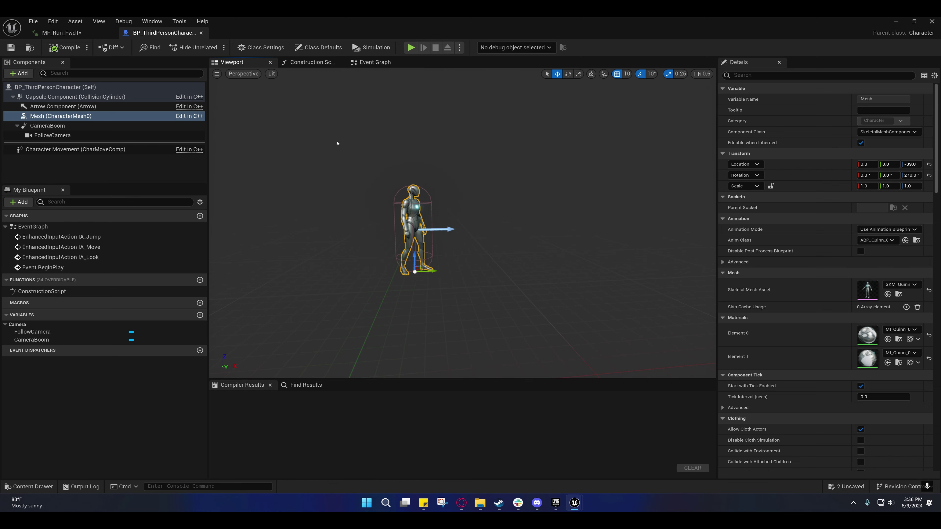
- Turn off Force Root Lock on MF_Run_Fwd1, scrub the animation forward to check the travel, and return to frame 0
click(59, 33)
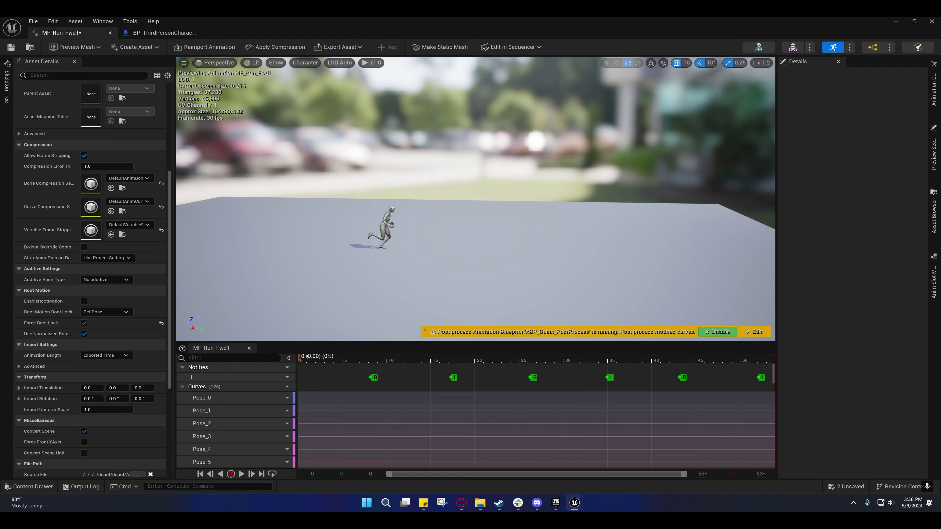
scroll(92, 159, up, 5)
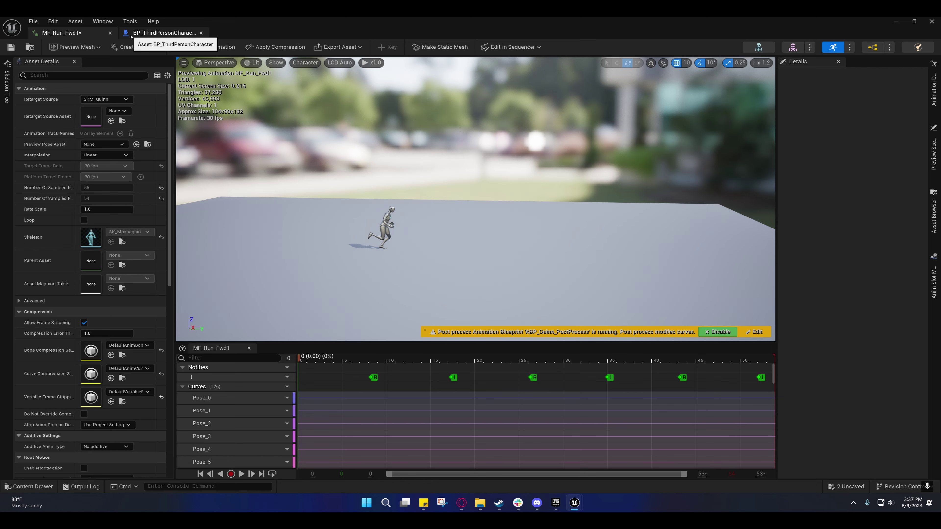
click(147, 36)
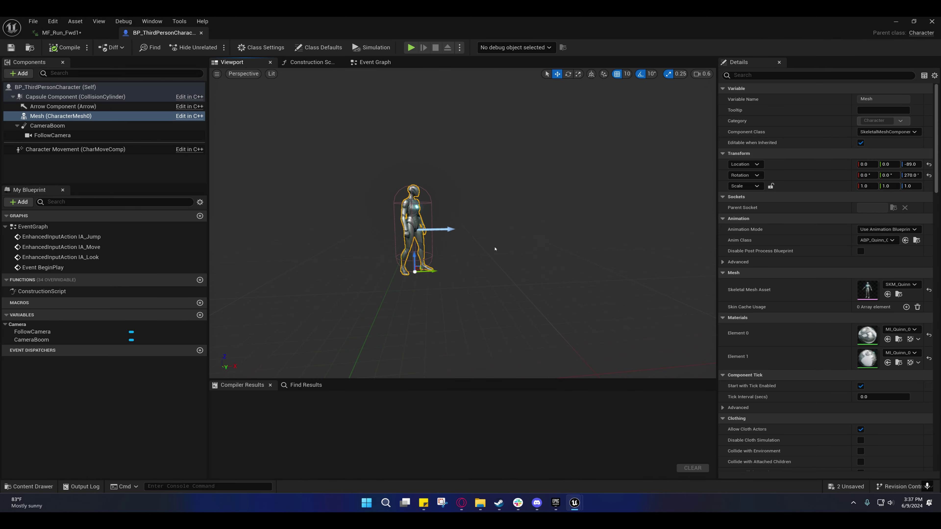
click(61, 33)
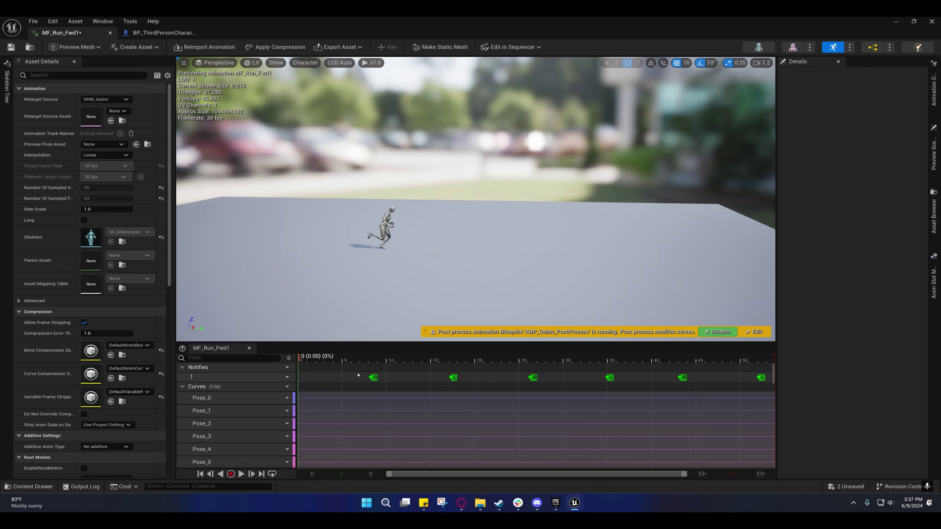
scroll(89, 397, down, 4)
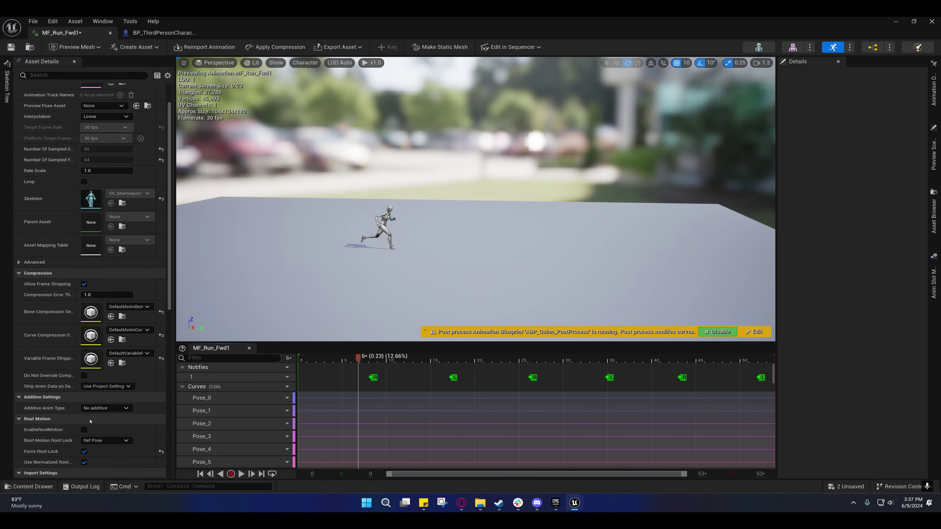
click(84, 336)
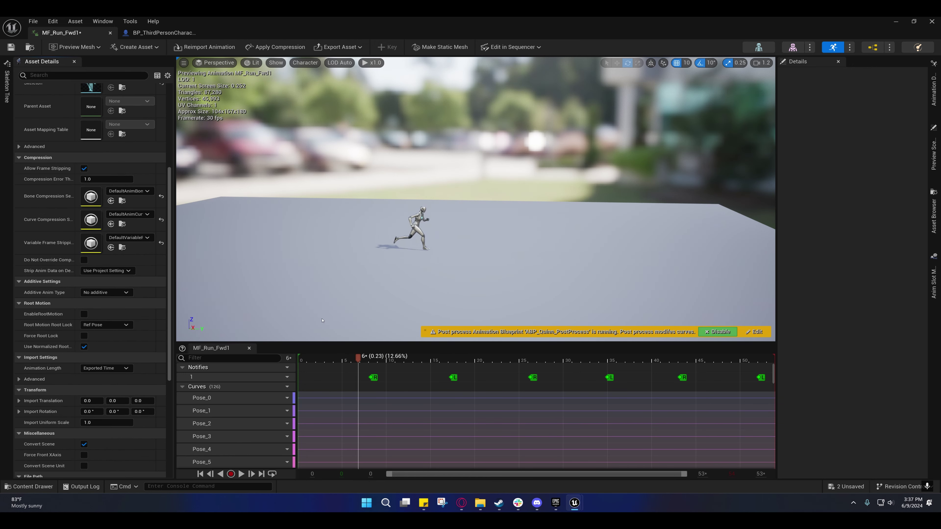
drag(359, 357, 605, 365)
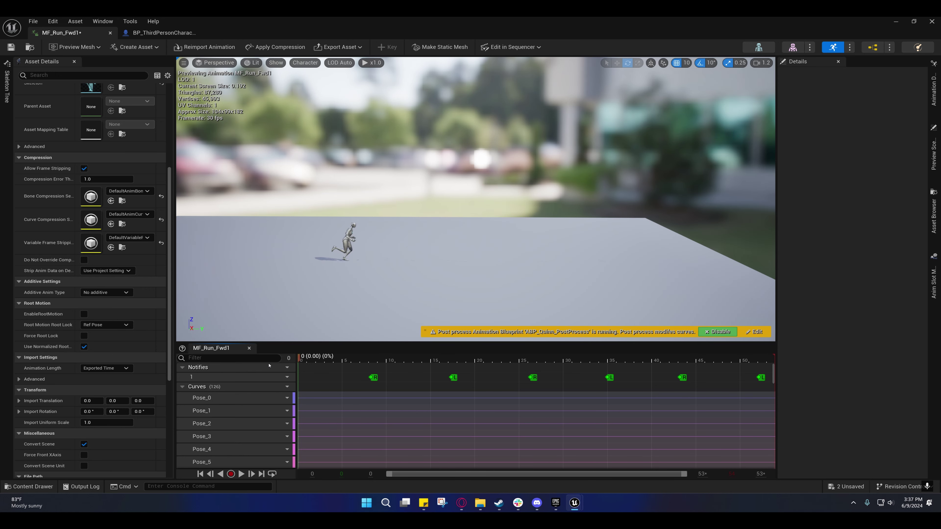
drag(288, 368, 259, 361)
click(890, 22)
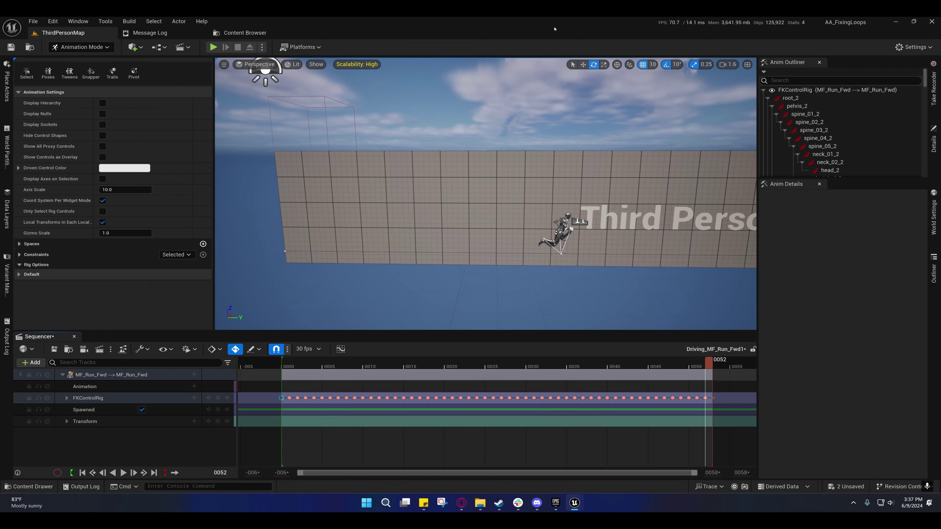
click(50, 485)
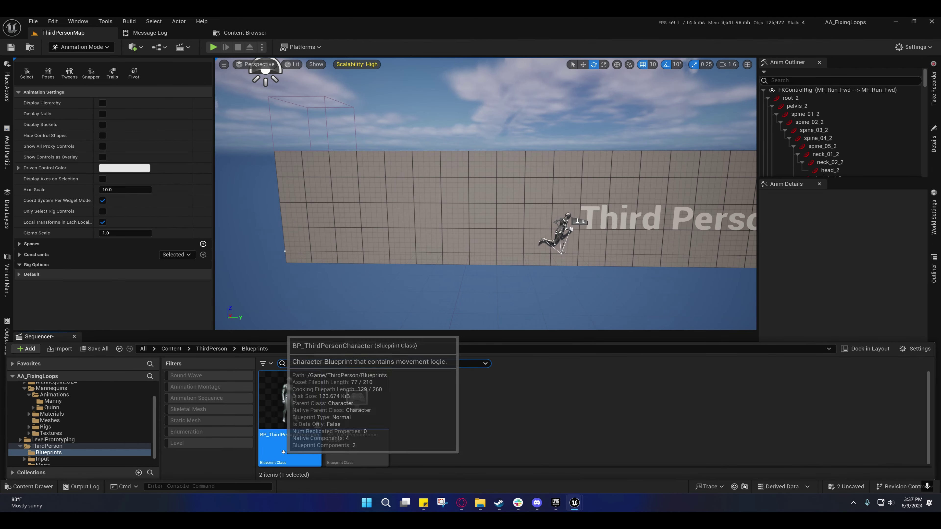
mouse_move(580, 503)
click(616, 465)
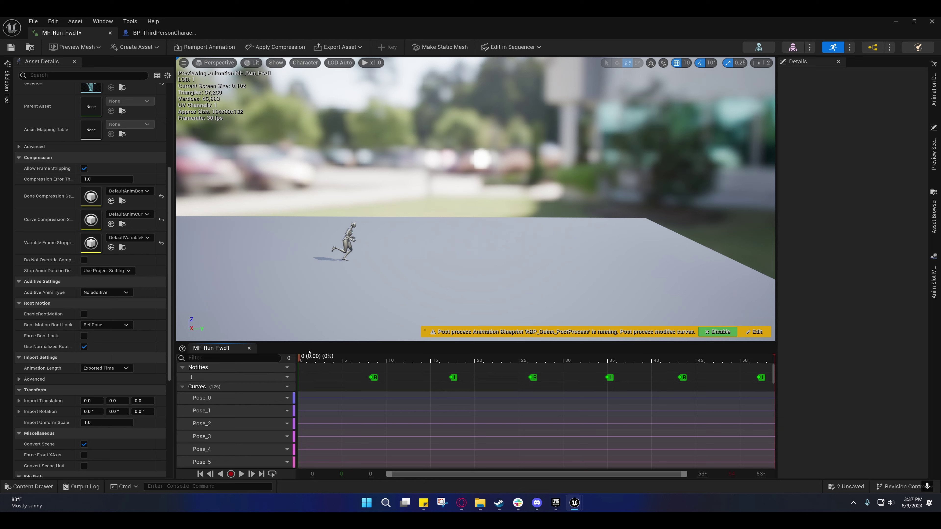
- Scrub MF_Run_Fwd1 with Force Root Lock off and on, leave the lock off, and enable root motion
drag(302, 357, 776, 345)
click(84, 335)
mouse_move(302, 359)
mouse_down()
mouse_move(797, 351)
mouse_move(487, 363)
mouse_move(281, 349)
mouse_move(774, 357)
mouse_move(699, 369)
mouse_move(214, 354)
mouse_move(696, 359)
mouse_move(296, 358)
mouse_up()
click(83, 335)
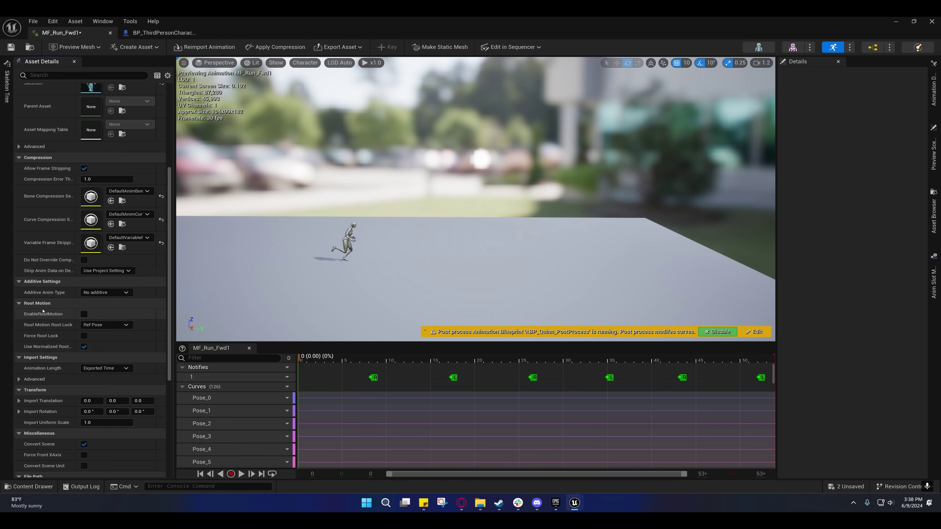
click(84, 313)
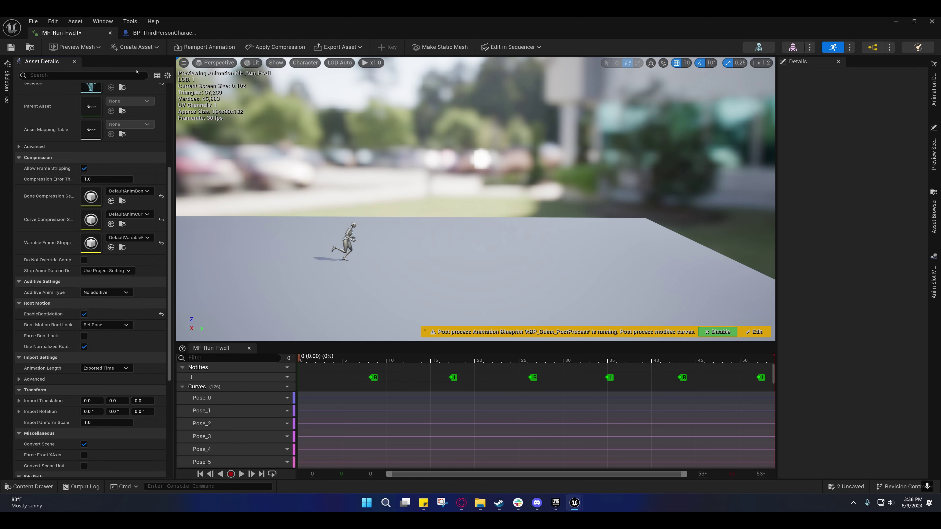
- Locate the Anim Class of the mesh in BP_ThirdPersonCharacter, open ABP_Quinn and ABP_Manny, and keep only ABP_Manny open
click(156, 33)
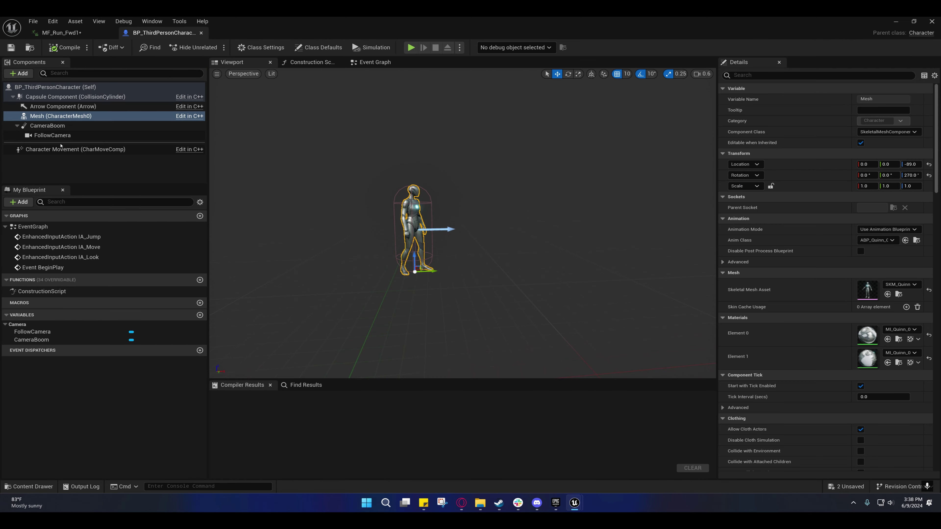
click(916, 240)
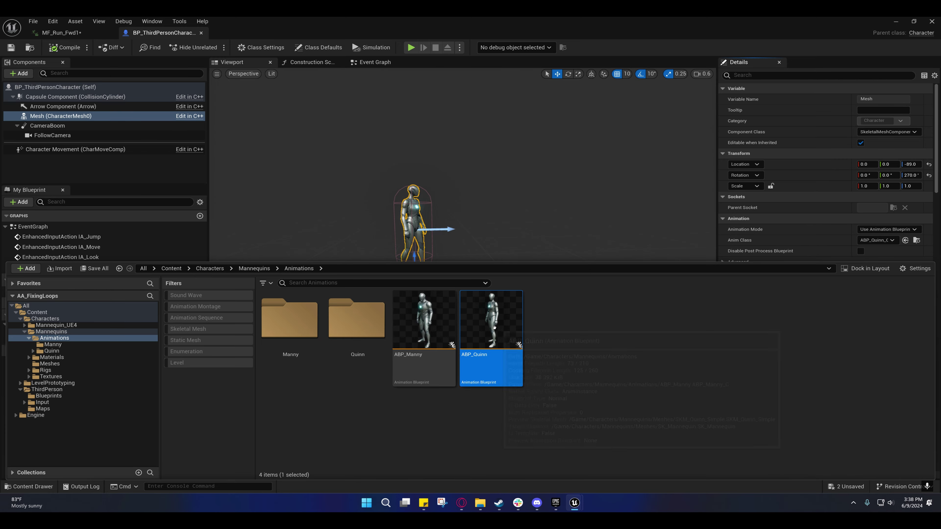
double_click(466, 318)
click(30, 48)
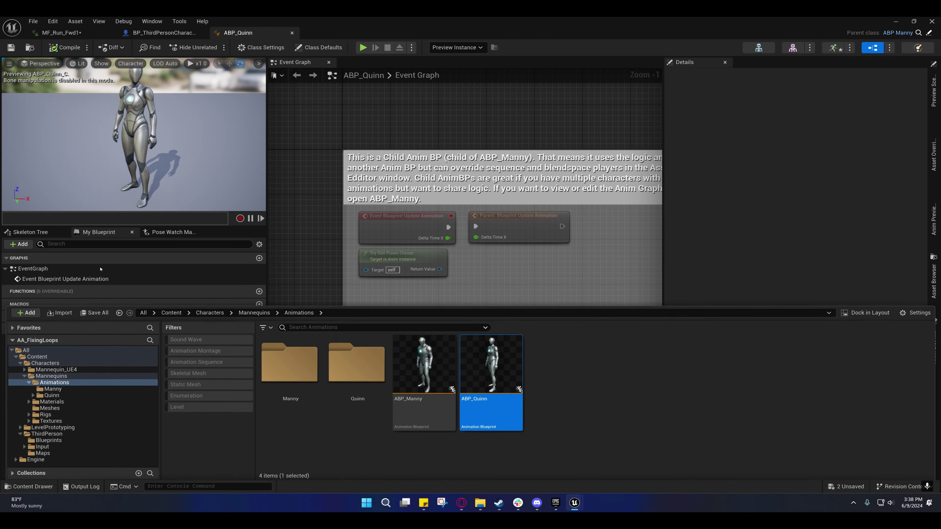
double_click(424, 375)
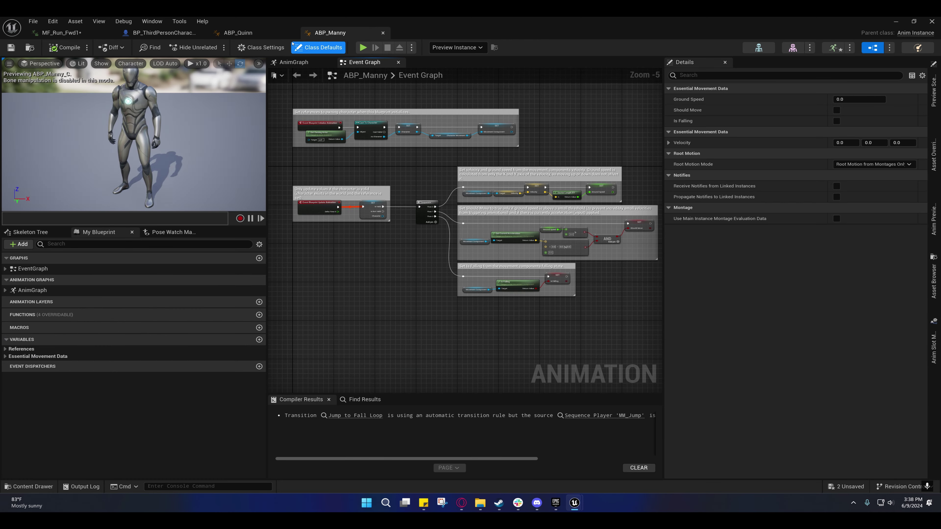
click(291, 32)
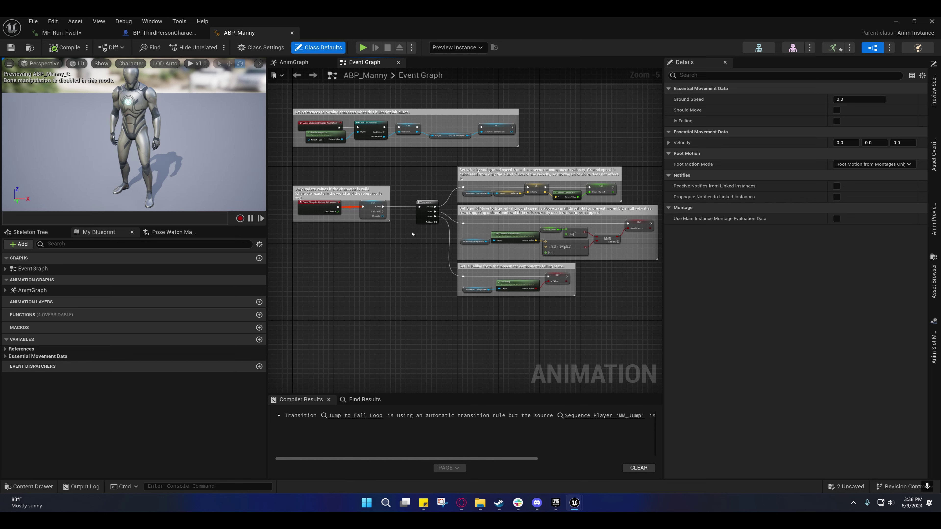
- Look through the AnimGraph of ABP_Manny into the Locomotion state machine and examine the MM_Idle player in the Idle state
right_drag(413, 233, 445, 241)
click(296, 62)
right_drag(380, 214, 415, 176)
scroll(416, 175, up, 1)
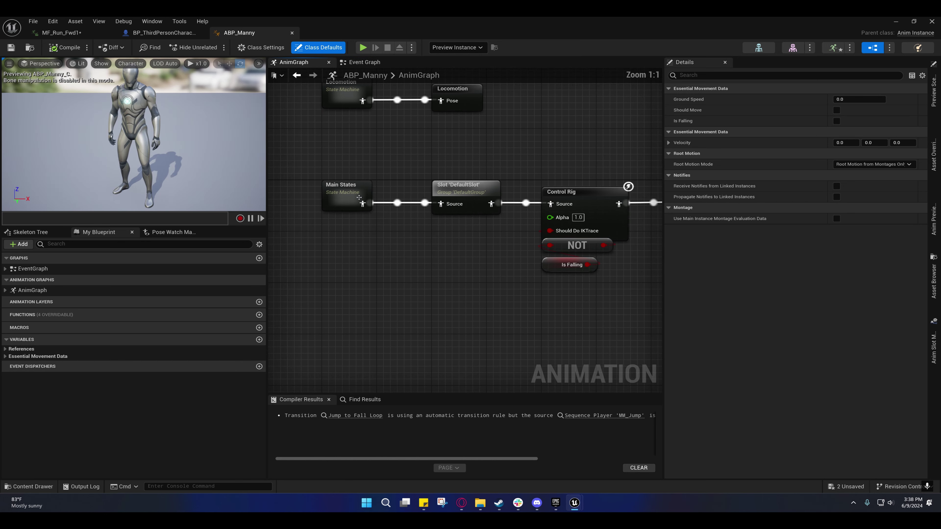
right_drag(341, 109, 335, 215)
double_click(335, 187)
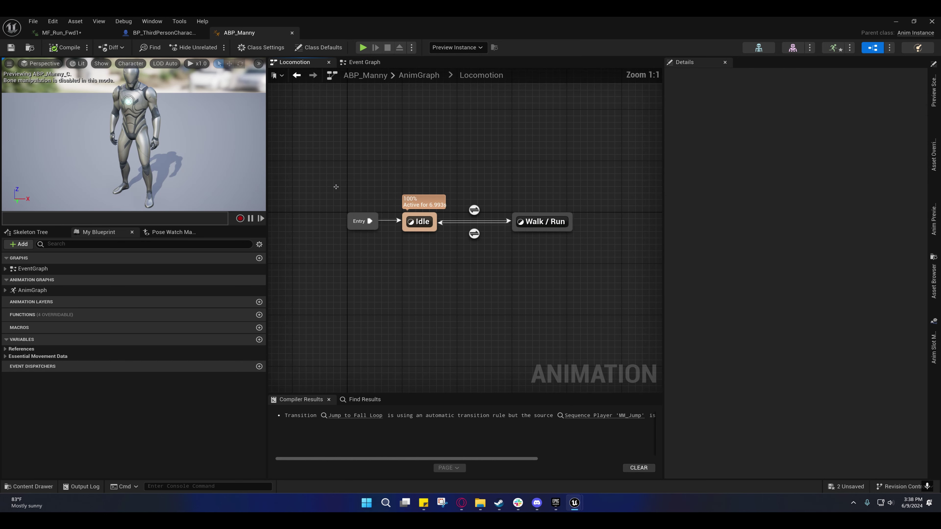
double_click(425, 226)
click(394, 218)
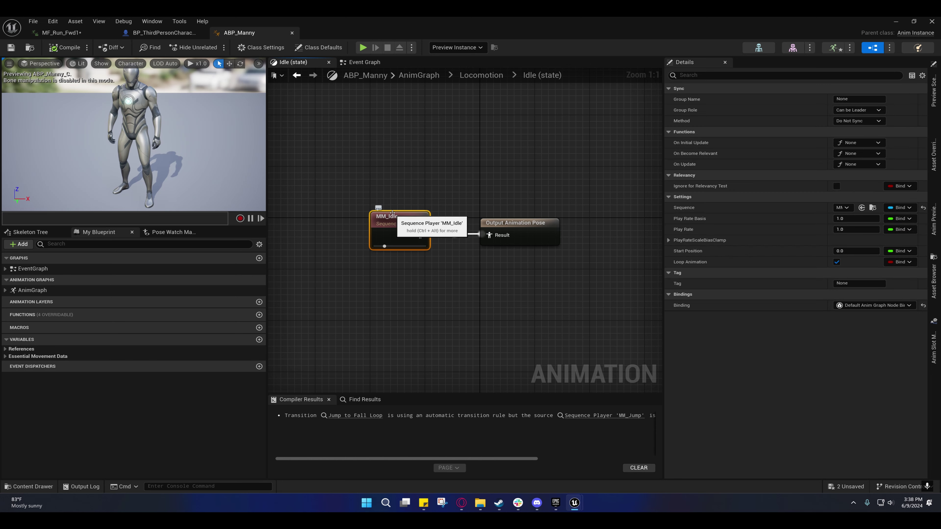
drag(393, 218, 379, 219)
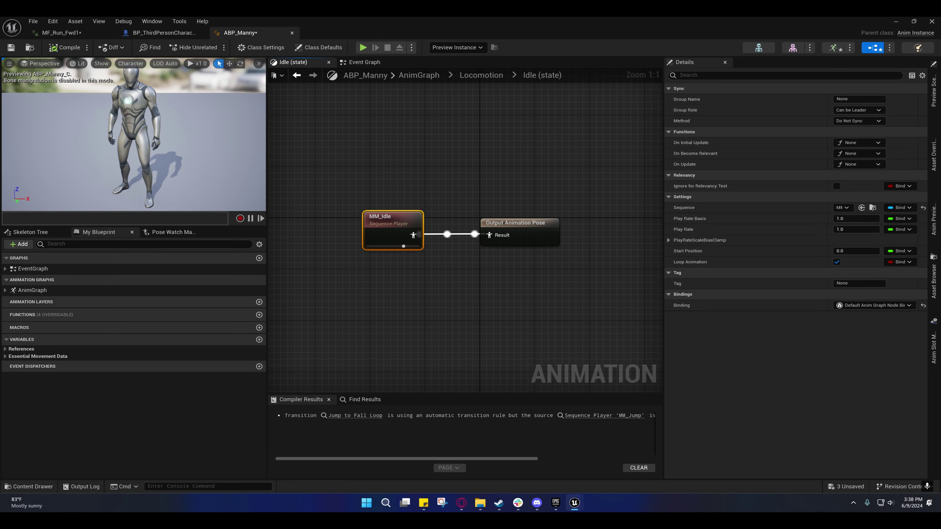
right_drag(395, 268, 355, 227)
- Try Root Motion from Everything as the Root Motion Mode in ABP_Manny's class defaults, undo the change, and compile the blueprint
click(318, 47)
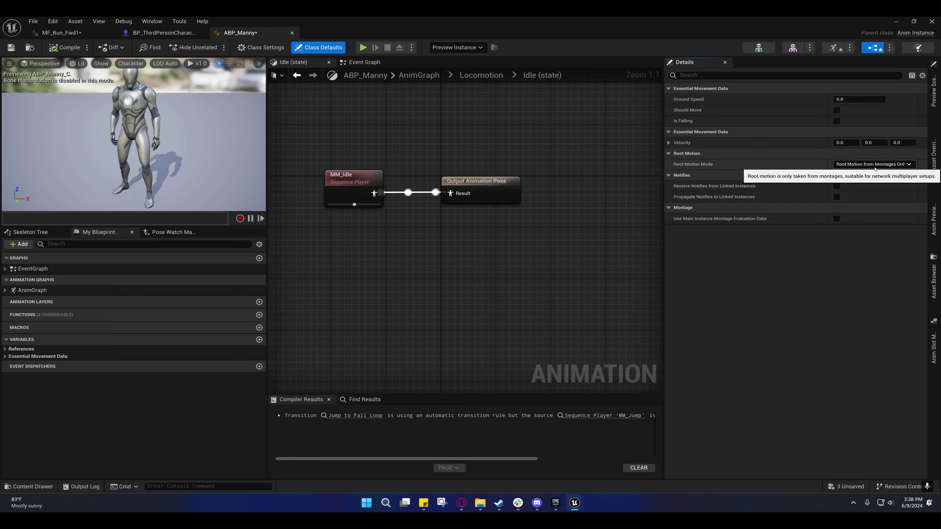
click(850, 166)
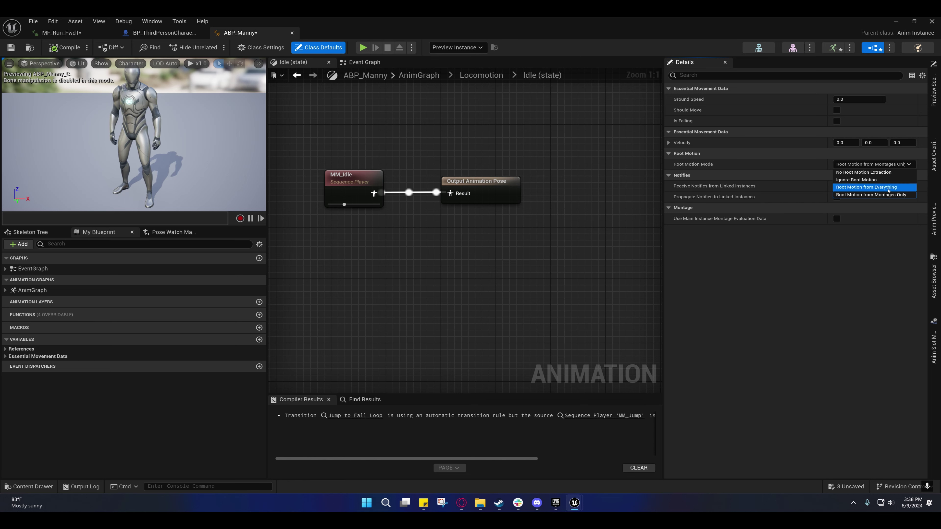
click(866, 186)
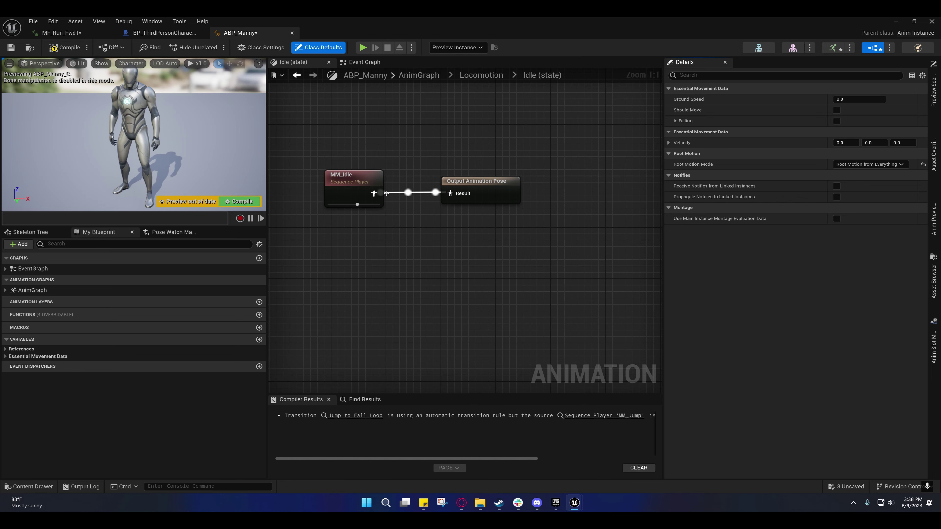
key(ctrl+z)
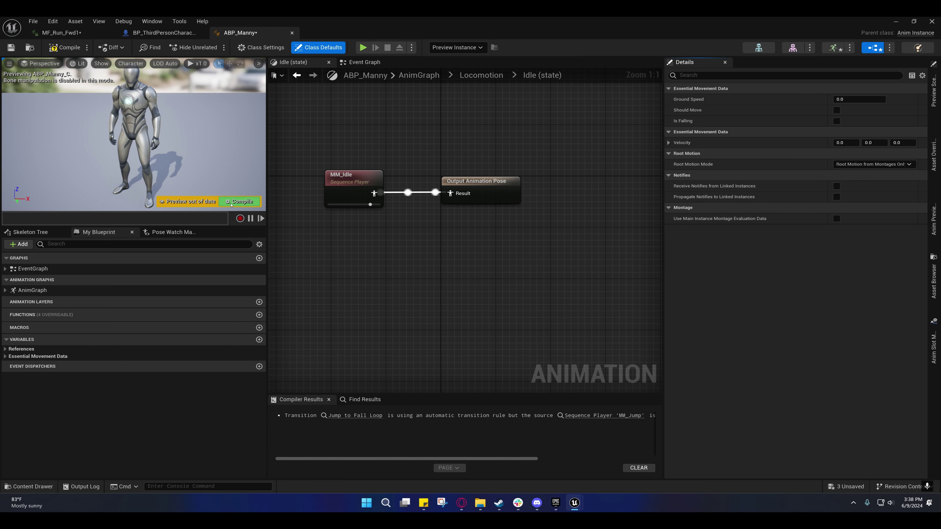
click(231, 205)
right_drag(342, 191, 387, 189)
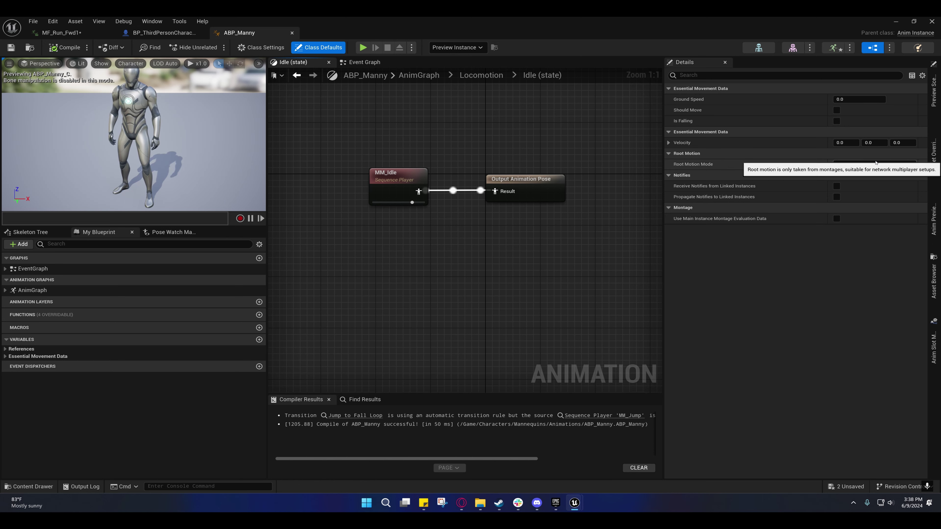
- Examine the Character Movement settings in BP_ThirdPersonCharacter and return to frame 0 of MF_Run_Fwd1
click(164, 32)
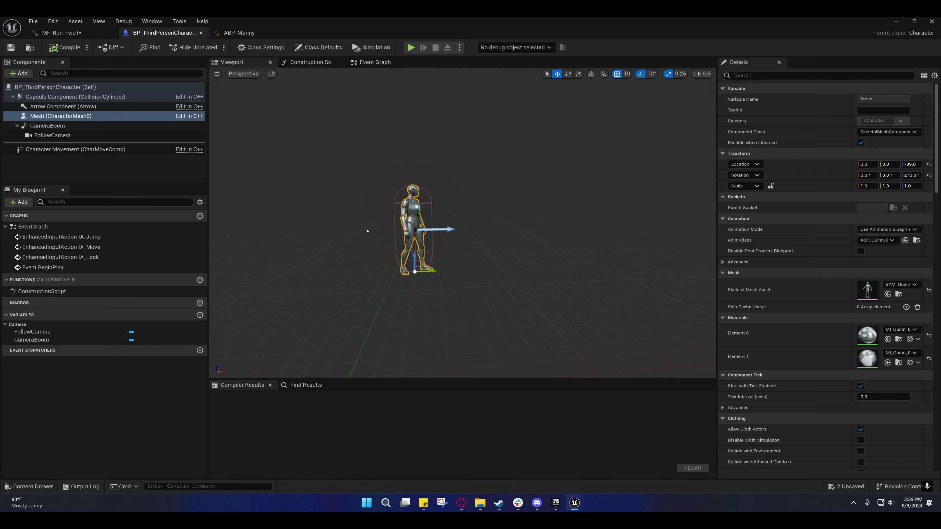
click(44, 149)
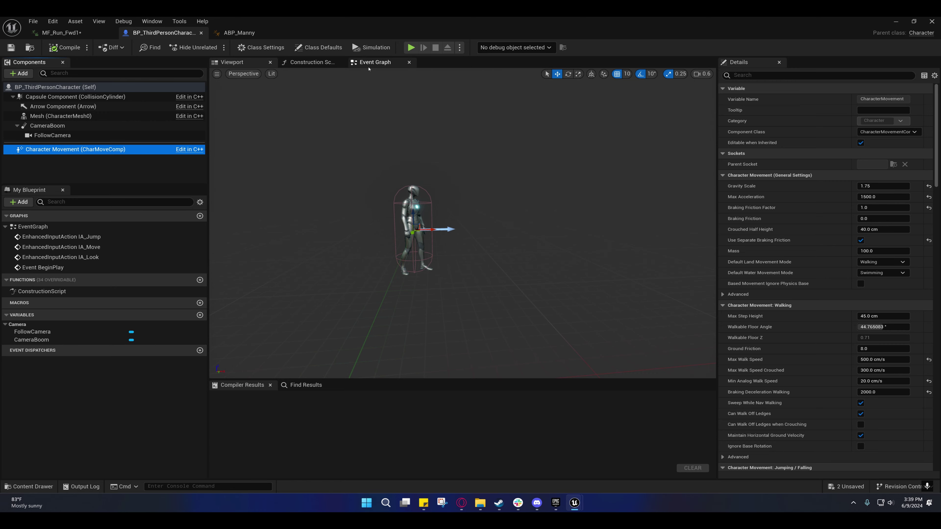
click(61, 33)
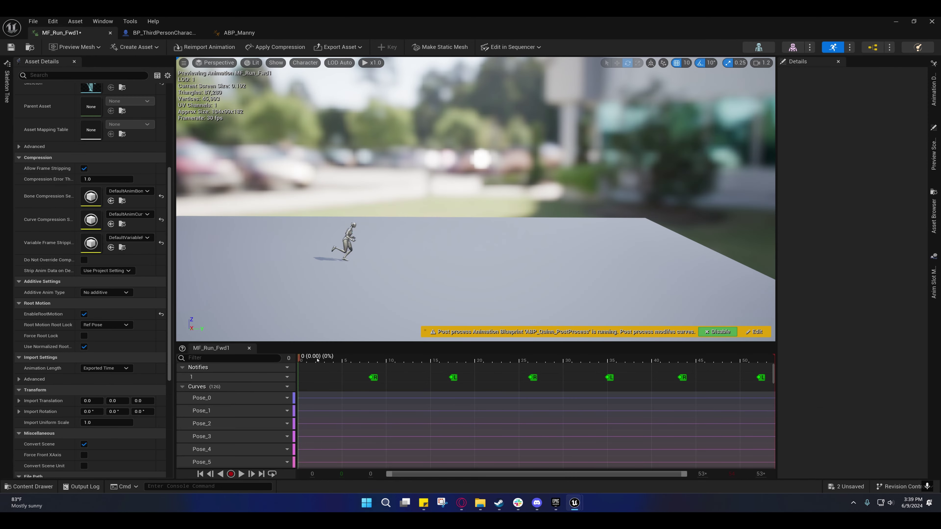
mouse_move(301, 362)
mouse_down()
mouse_move(704, 359)
mouse_move(301, 359)
mouse_up()
- Look over the event graph and the Mesh component of BP_ThirdPersonCharacter, and return to MF_Run_Fwd1
click(239, 32)
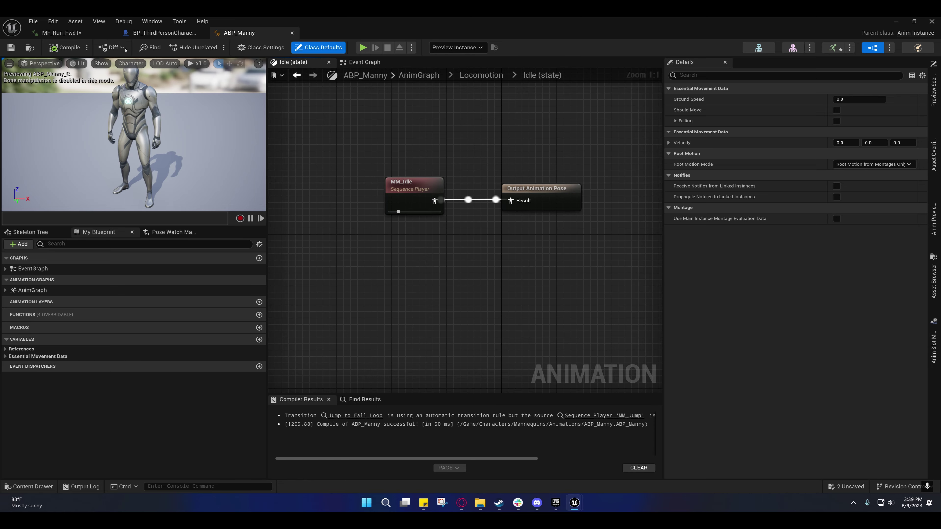
click(133, 33)
right_drag(411, 264, 389, 69)
right_drag(275, 254, 351, 254)
drag(60, 115, 39, 117)
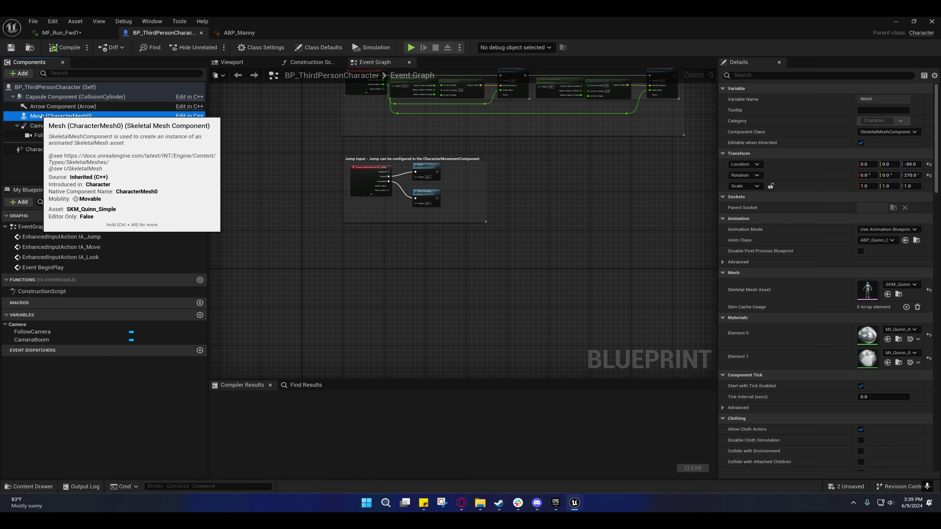
right_drag(439, 258, 436, 294)
click(61, 33)
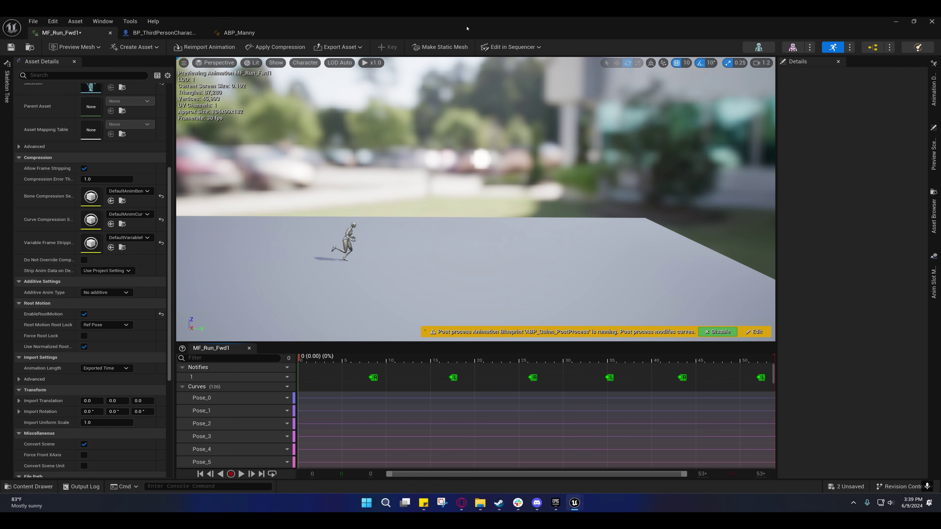
- Return to the ThirdPersonMap level, scrub the sequence to frame 53, and examine the character's pose up close
click(896, 22)
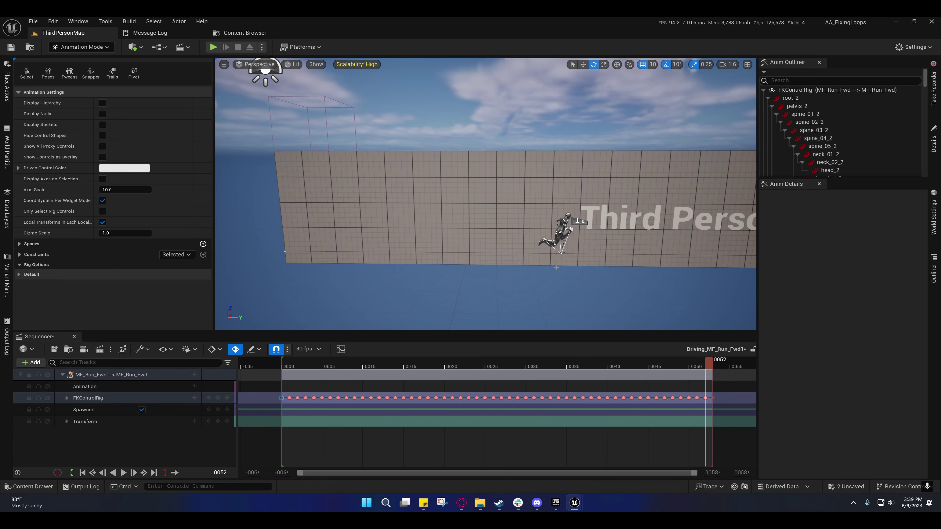
key(w)
right_drag(557, 267, 537, 267)
scroll(556, 268, down, 3)
key(a)
mouse_move(709, 364)
mouse_down()
mouse_move(733, 362)
mouse_move(708, 363)
mouse_move(717, 363)
mouse_move(711, 405)
mouse_up()
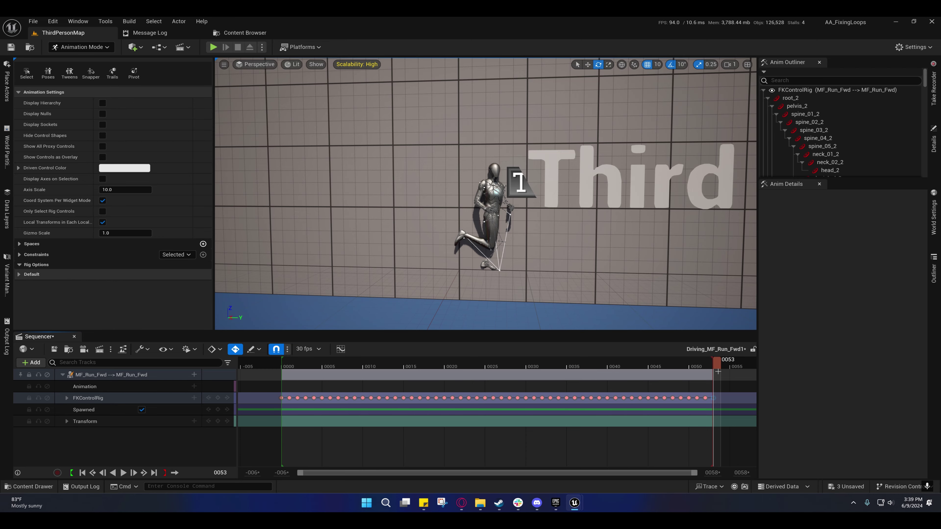
right_drag(502, 198, 537, 200)
key(w)
scroll(503, 198, down, 2)
key(s)
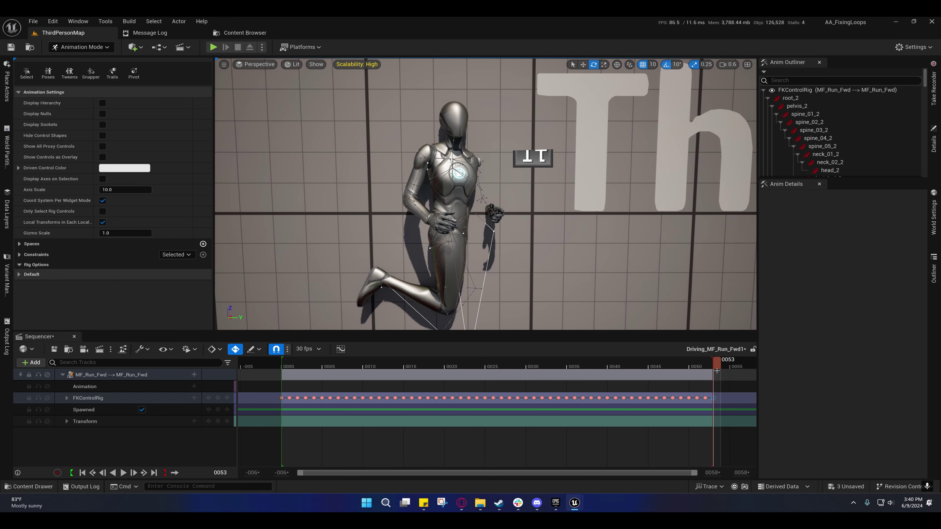
- Compare the character's pose at frames 53 and 52 of the sequence
mouse_move(718, 366)
mouse_down()
mouse_move(667, 366)
mouse_move(714, 366)
mouse_up()
key(s)
right_drag(596, 262, 593, 282)
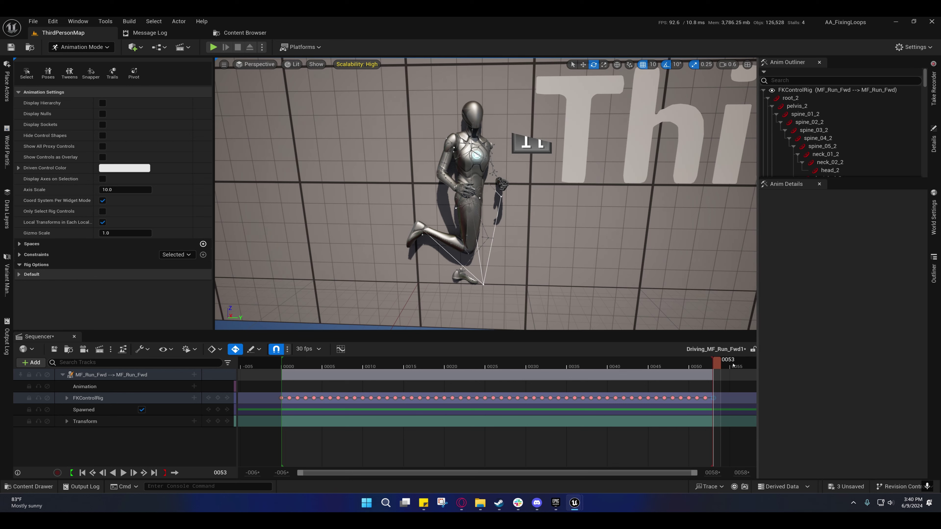
mouse_move(718, 362)
mouse_down()
mouse_move(708, 363)
mouse_move(717, 364)
mouse_up()
drag(716, 366, 711, 366)
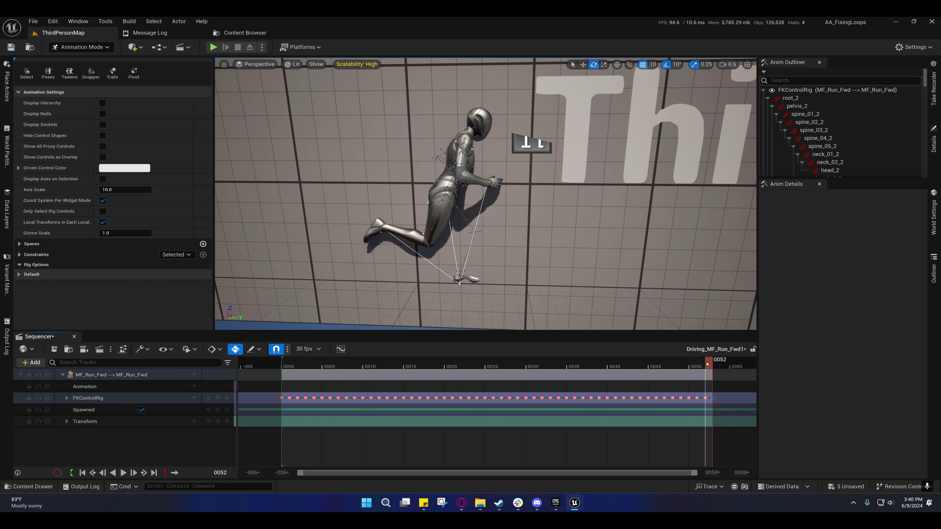
- Copy the FKControlRig keys at frame 0 and paste them at frame 55
drag(710, 364, 280, 371)
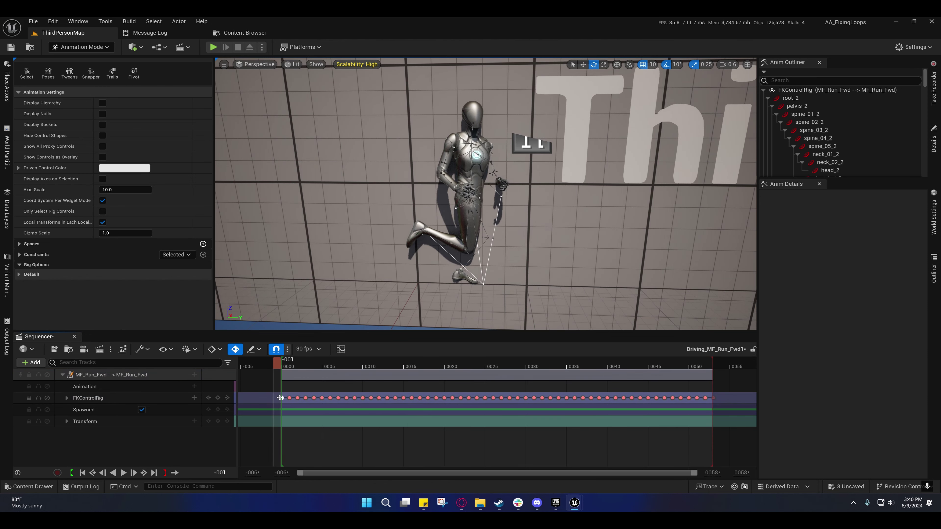
click(282, 398)
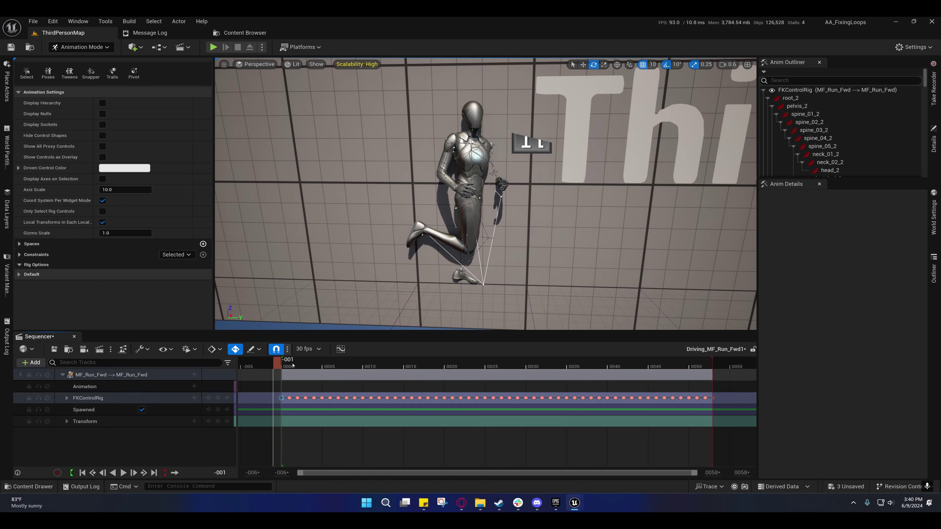
drag(292, 365, 716, 375)
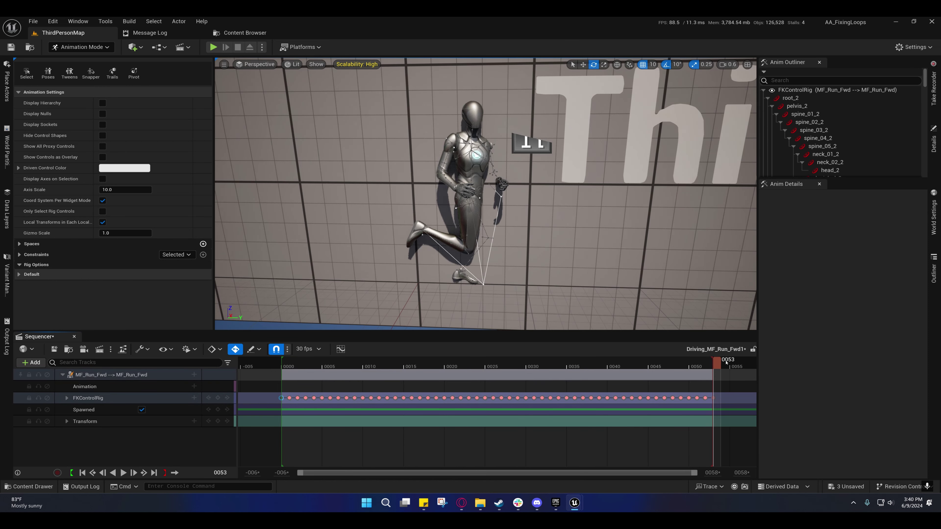
key(Right)
key(Right)
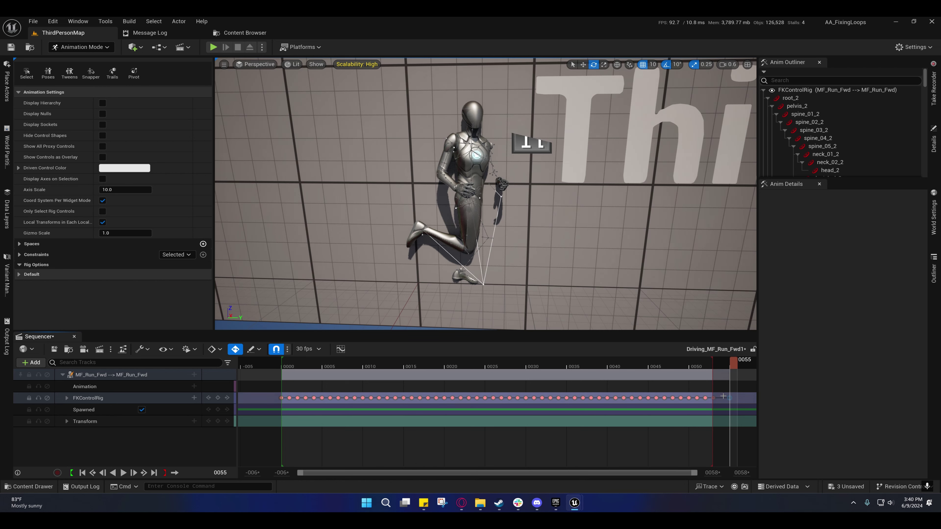
- Replace the root_2 control's key at frame 55 with a copy of its key from frame 53
click(66, 398)
scroll(111, 415, down, 5)
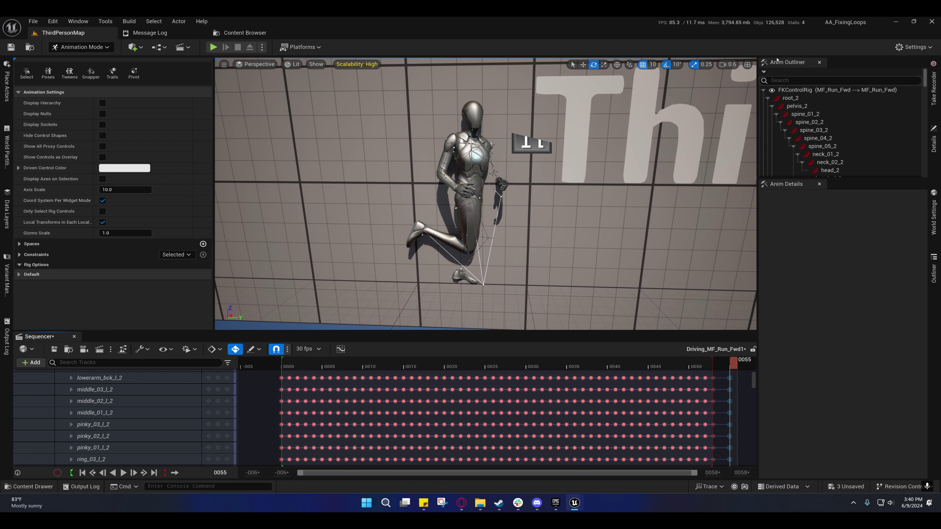
click(790, 99)
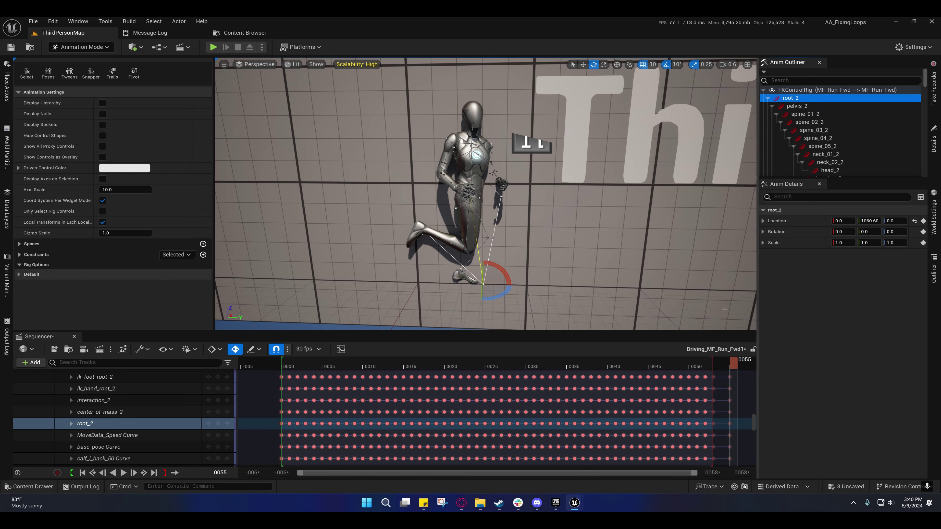
click(734, 420)
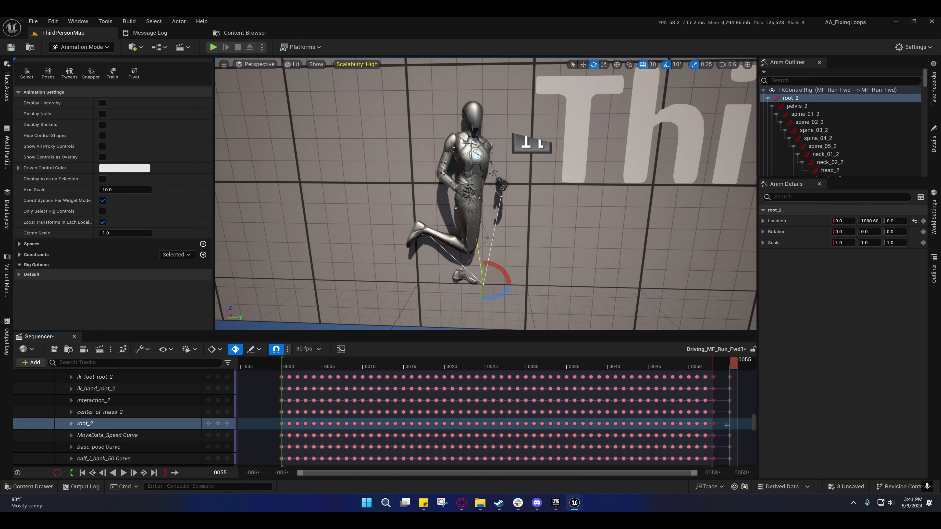
scroll(124, 408, up, 3)
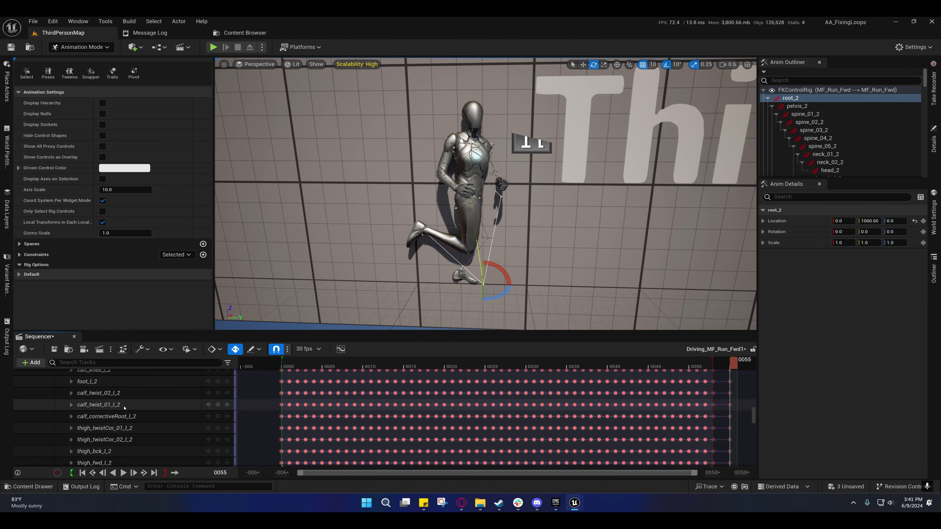
scroll(126, 408, up, 3)
scroll(132, 409, down, 5)
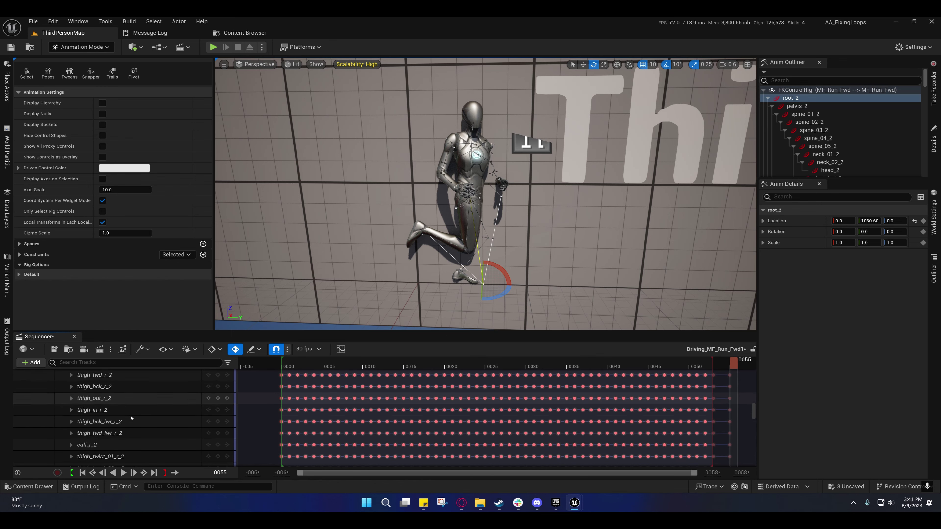
click(590, 417)
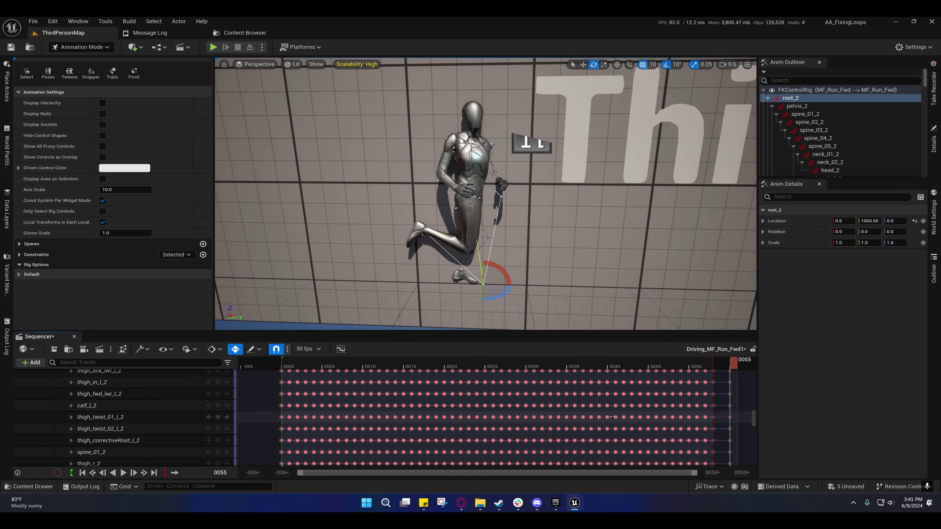
scroll(599, 416, up, 3)
click(796, 106)
click(792, 99)
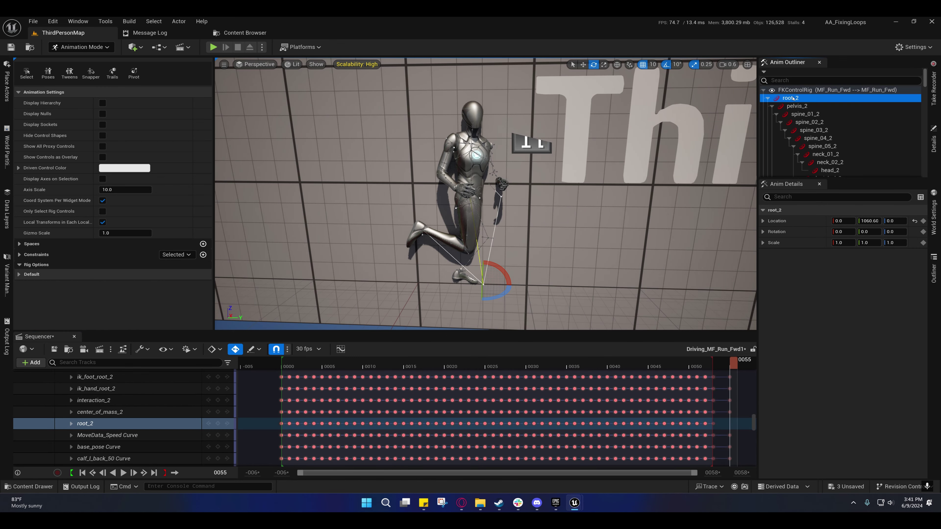
drag(719, 421, 709, 426)
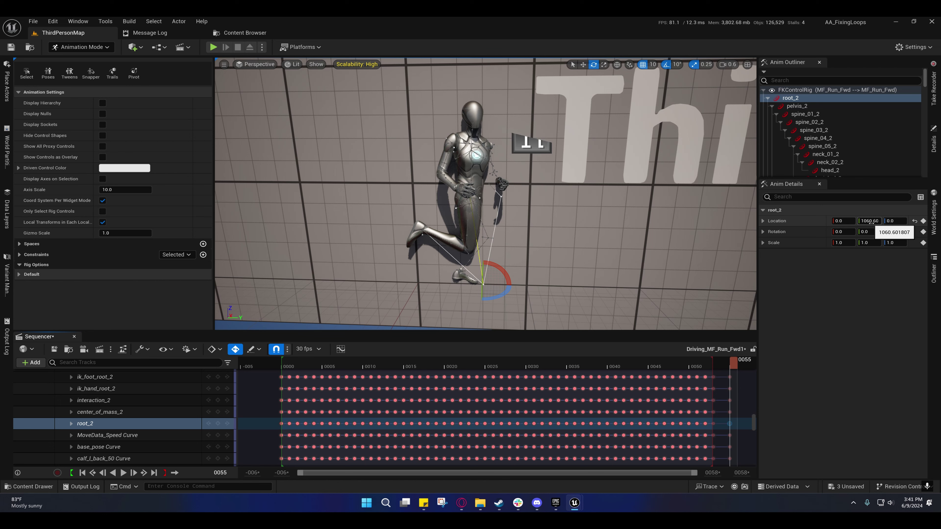
- Collapse the FKControlRig track and replace its keys at frame 53 with the ones from frame 55
scroll(395, 426, up, 5)
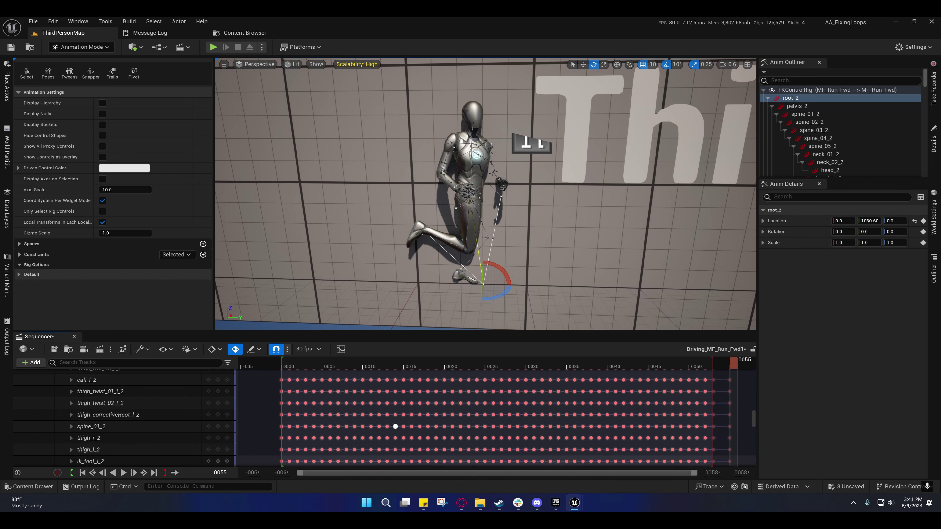
drag(753, 418, 757, 368)
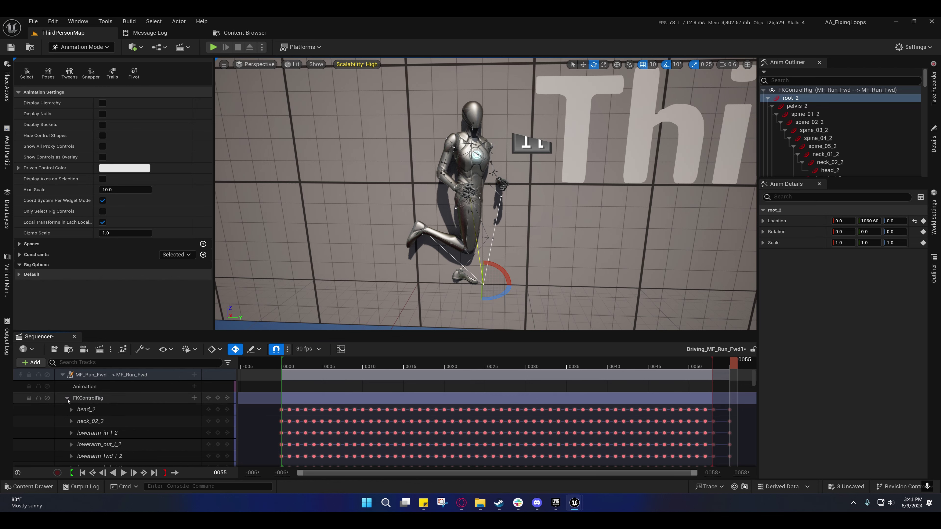
click(67, 399)
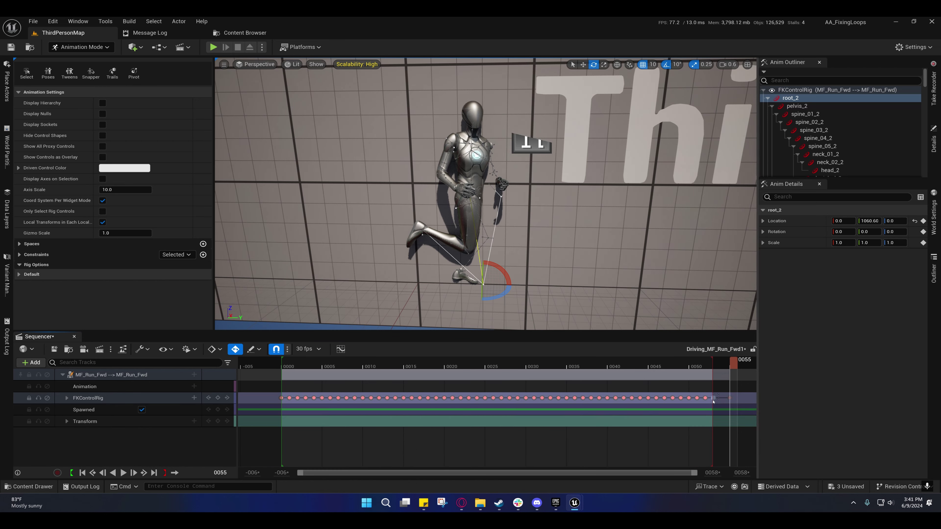
mouse_move(712, 401)
mouse_down()
mouse_move(727, 399)
mouse_move(714, 399)
mouse_up()
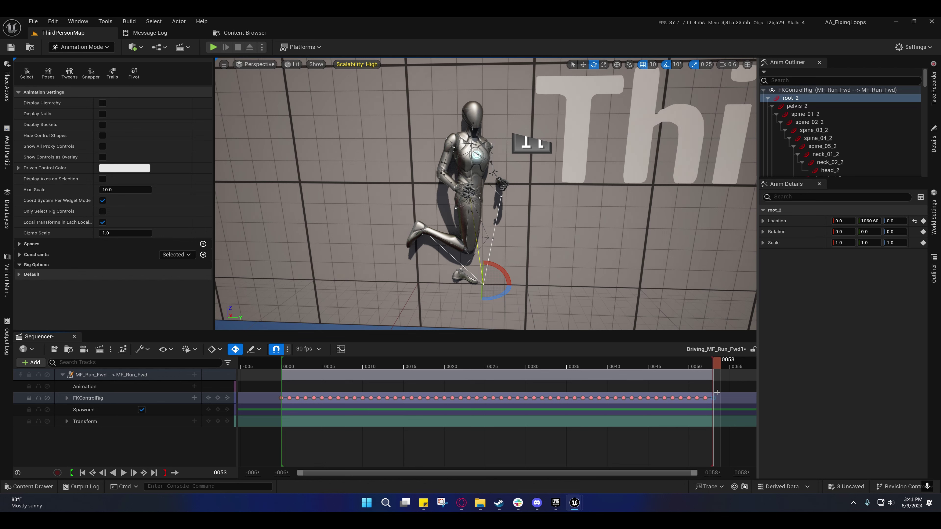
drag(715, 365, 718, 366)
- Return to the start of the sequence and check the character's pose at frame 0
drag(718, 366, 277, 402)
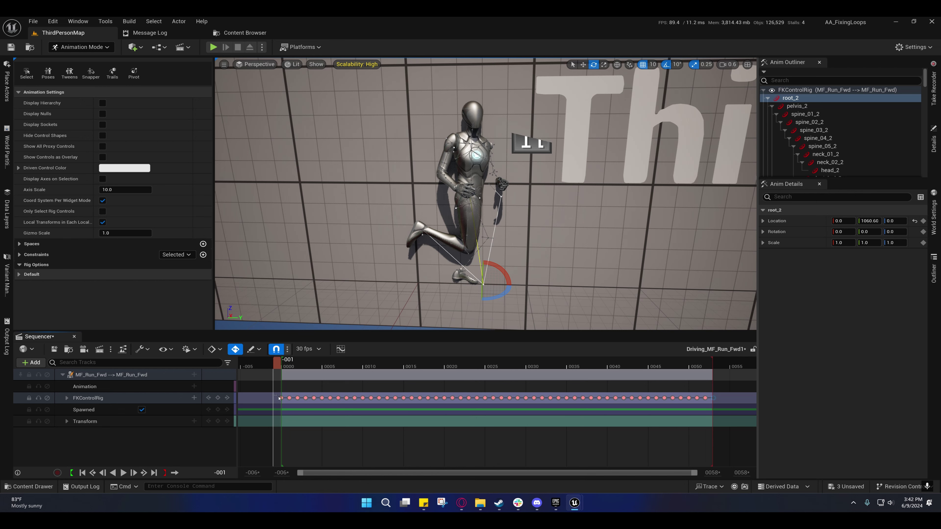
click(280, 398)
mouse_move(277, 364)
mouse_down()
mouse_move(294, 365)
mouse_move(281, 366)
mouse_up()
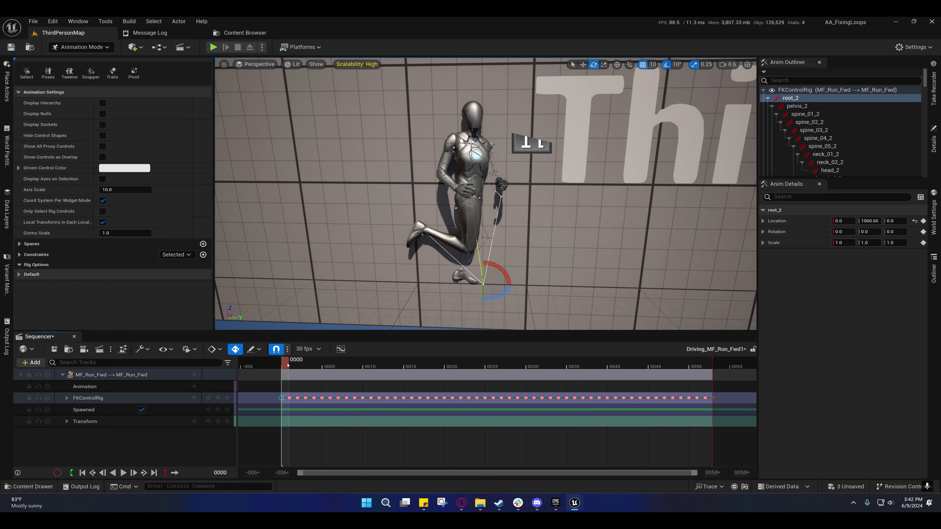
- Check the character at frame 1 and delete the FKControlRig keys at frame 0
drag(288, 365, 294, 362)
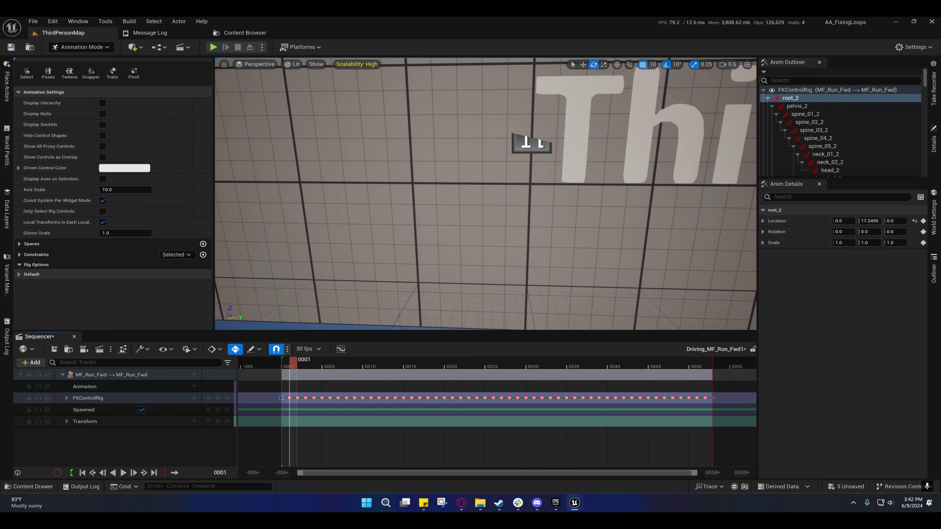
key(s)
right_drag(485, 193, 389, 193)
scroll(408, 194, up, 3)
key(s)
right_drag(426, 293, 482, 292)
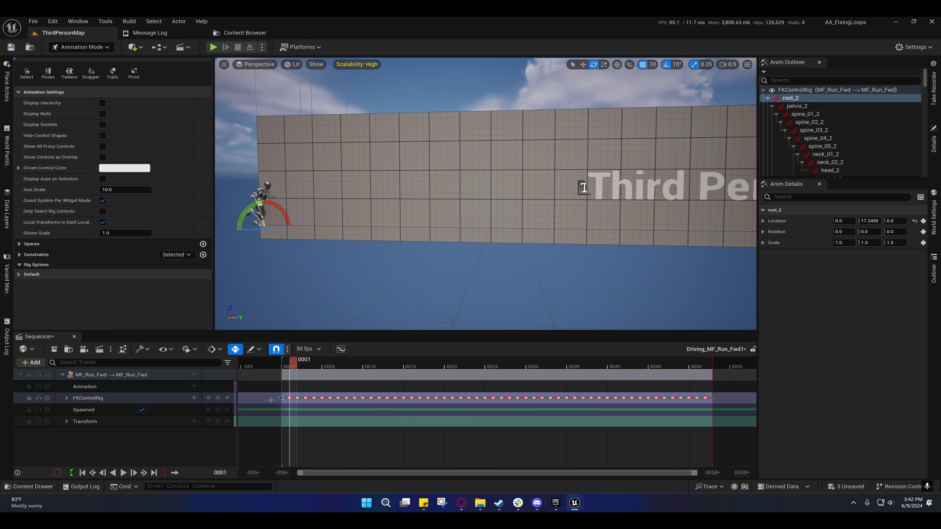
drag(271, 394, 284, 407)
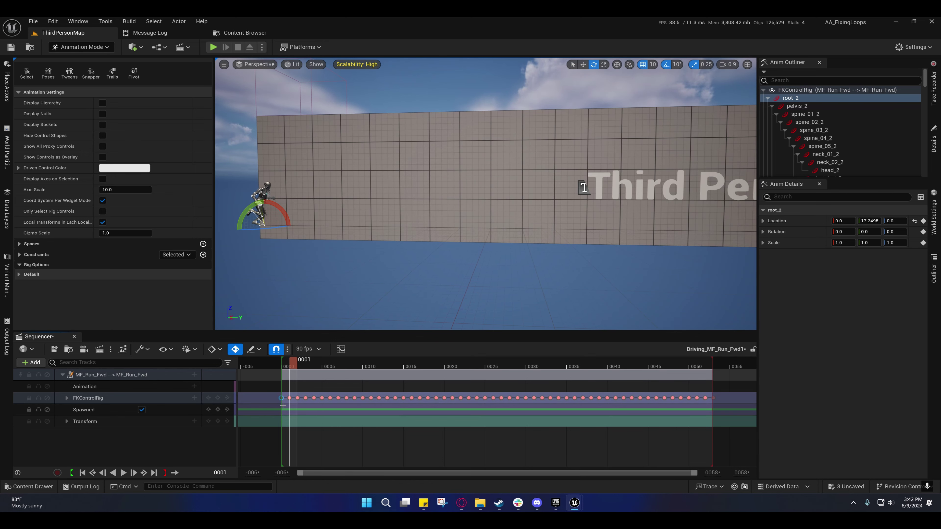
key(Delete)
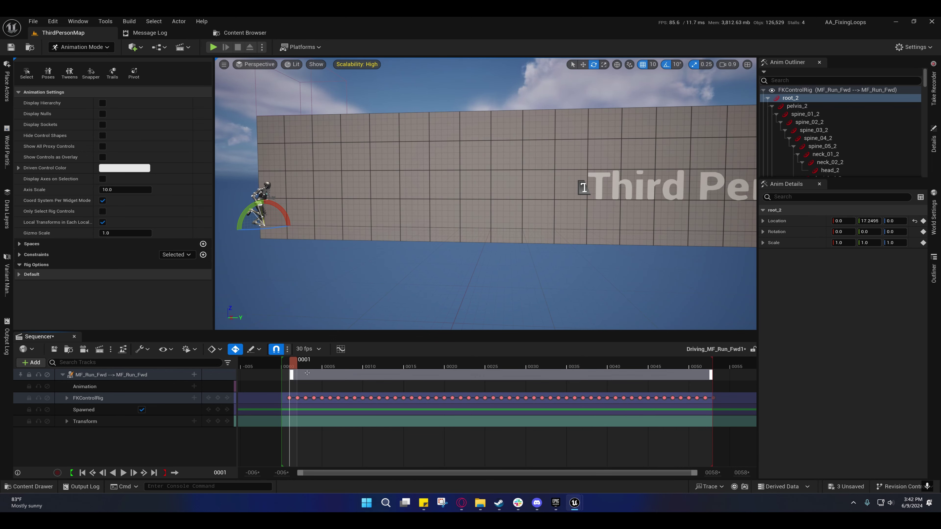
- Shift the remaining animation keys to start at frame 0 and end the playback range at frame 52
drag(297, 373, 294, 374)
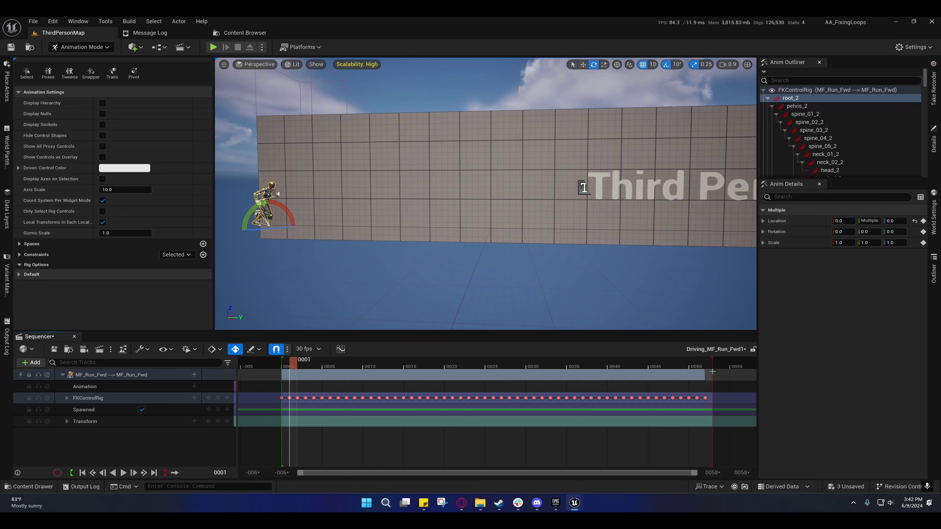
drag(713, 359, 712, 359)
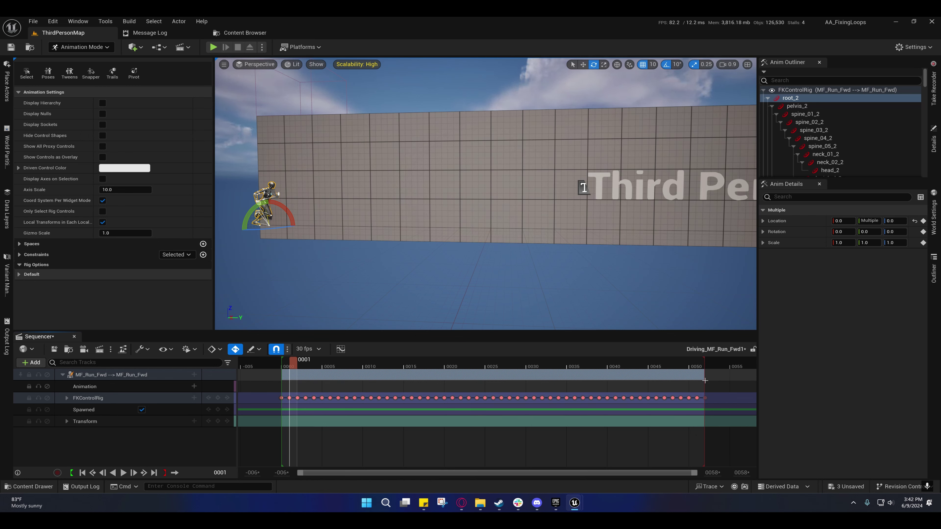
- Copy the new first-frame FKControlRig keys at frame 0 and paste them at frame 54
click(286, 364)
drag(285, 405, 284, 404)
drag(287, 366, 725, 358)
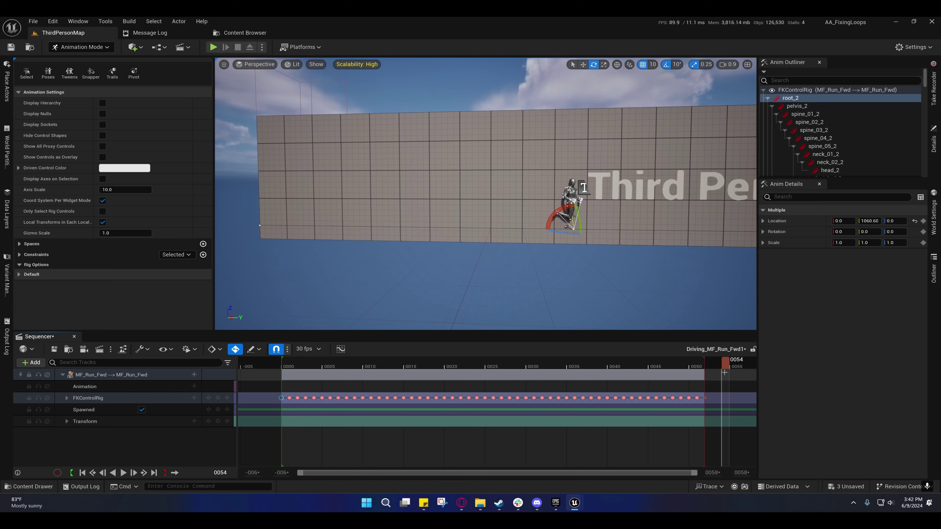
key(ctrl+v)
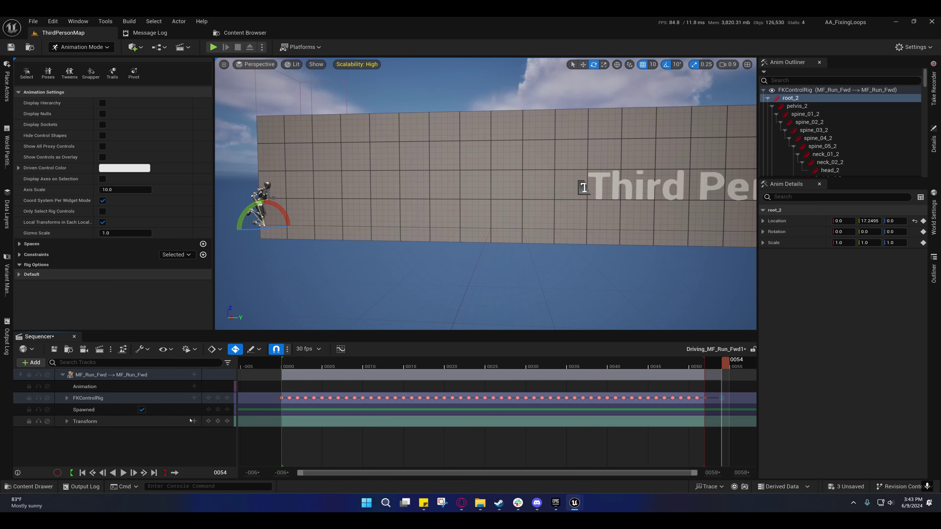
- Replace the root_2 control's key at frame 54 with a copy of its key from frame 52
click(790, 98)
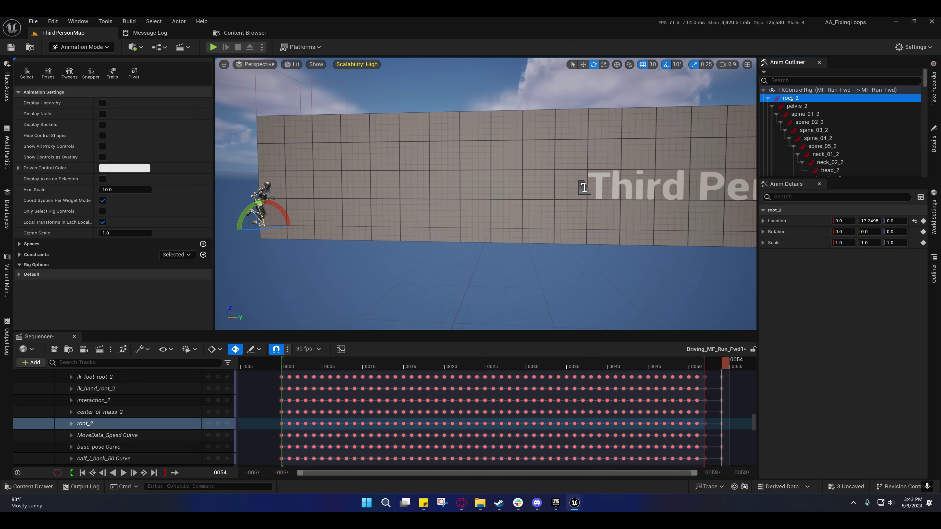
click(705, 424)
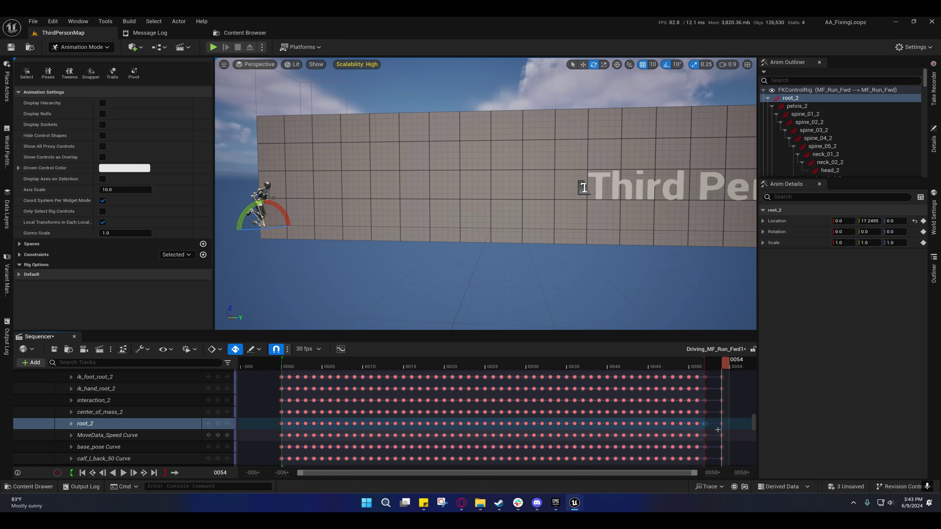
key(ctrl+v)
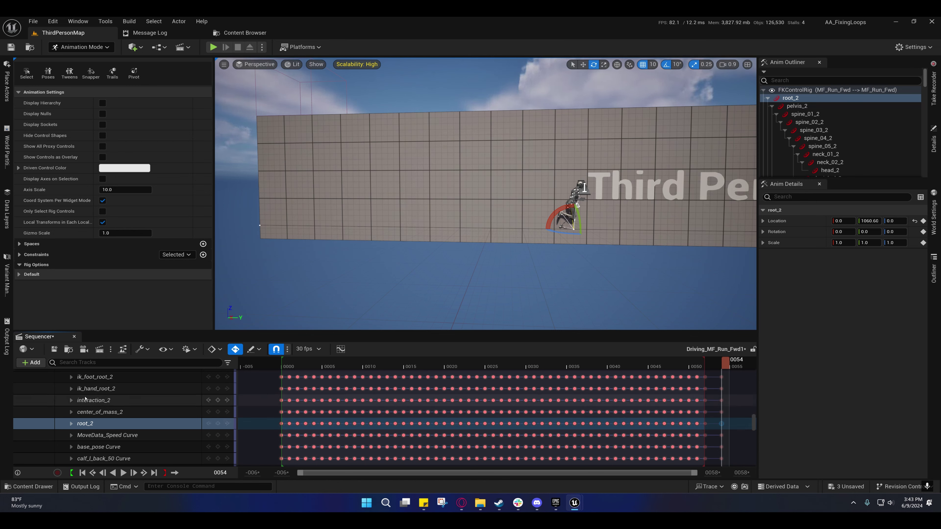
scroll(85, 398, up, 10)
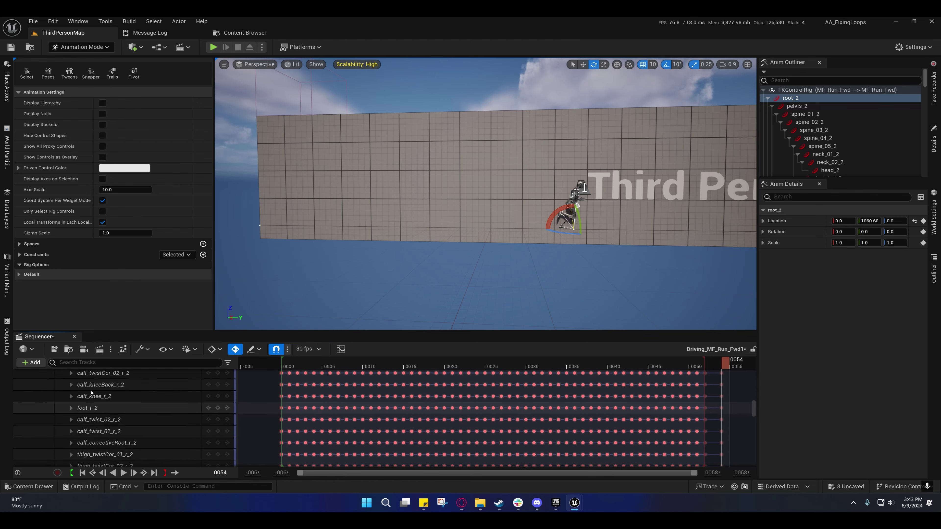
scroll(92, 393, up, 10)
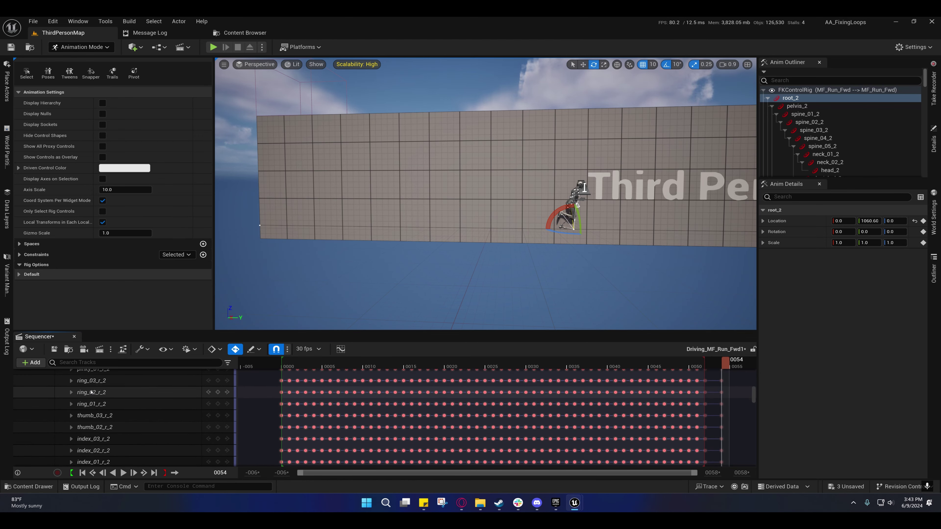
scroll(91, 392, up, 10)
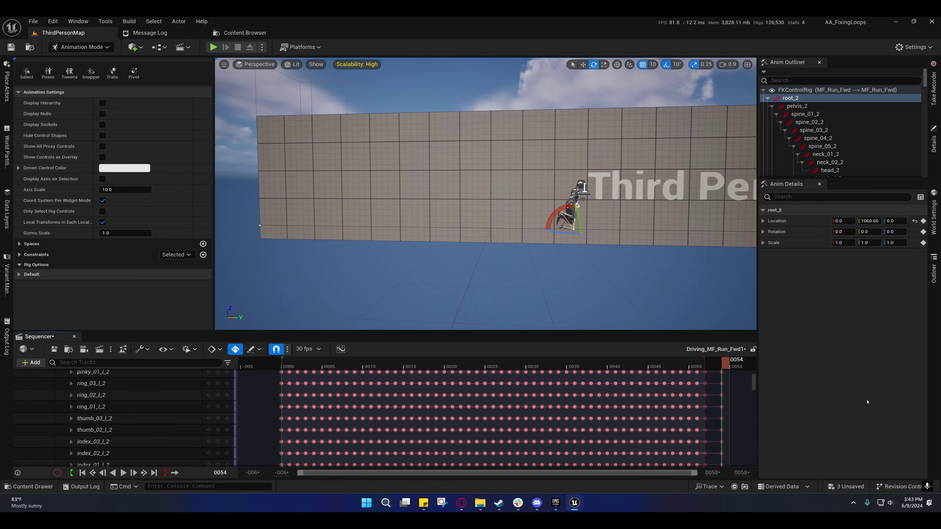
scroll(753, 378, up, 5)
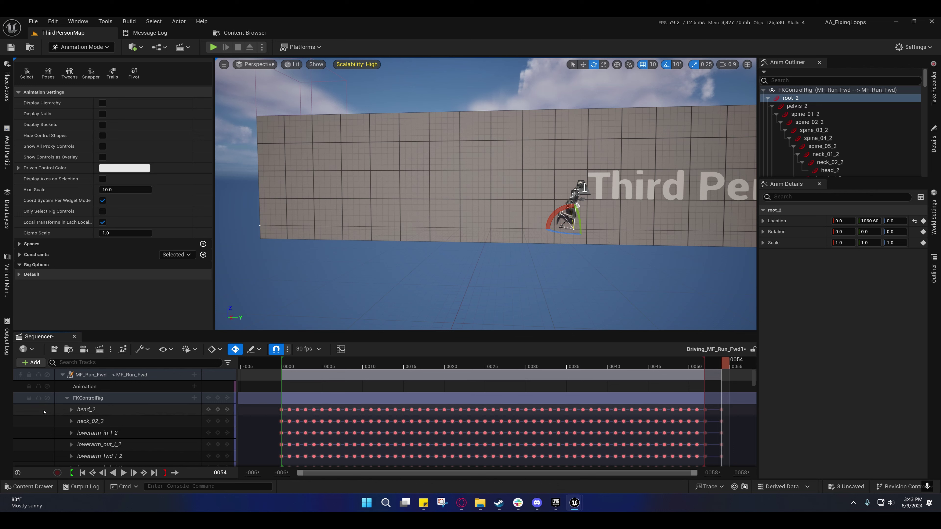
- Collapse the FKControlRig track and move its end keys from frame 54 to frame 52
click(66, 397)
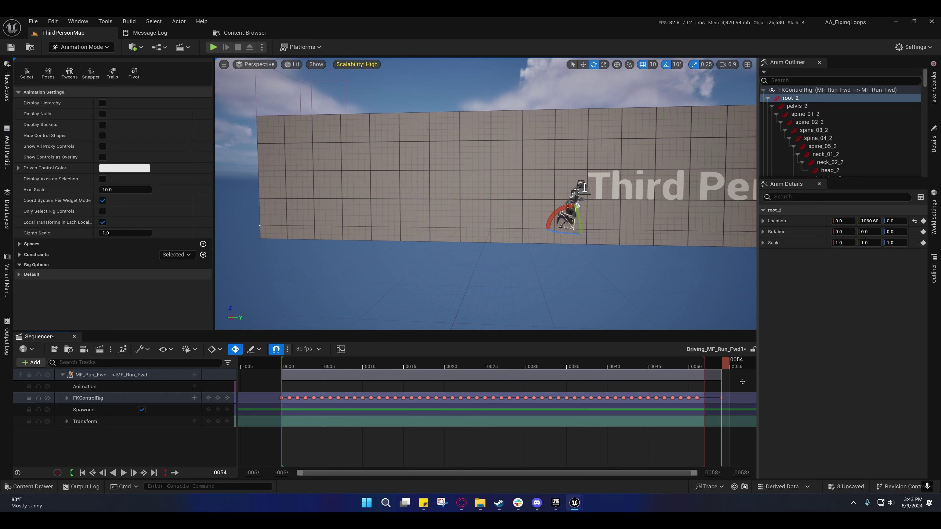
drag(739, 397, 743, 397)
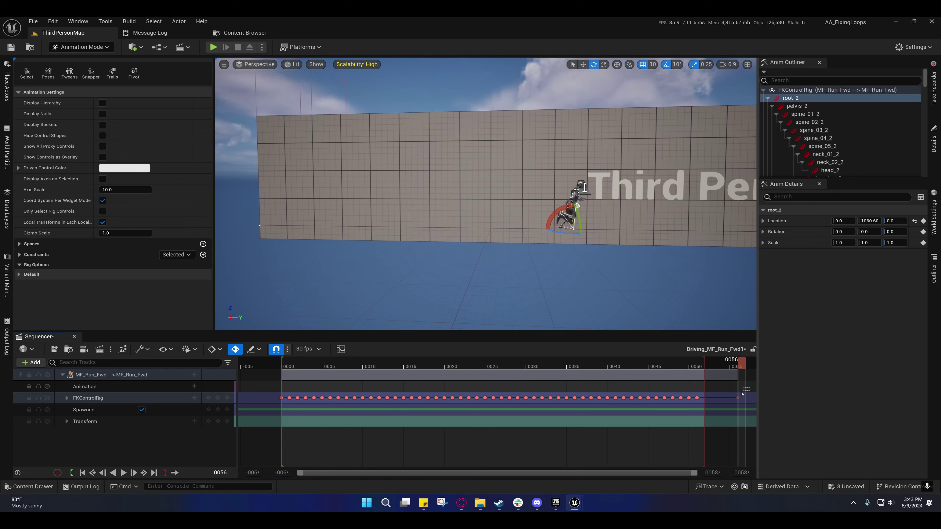
drag(749, 388, 708, 401)
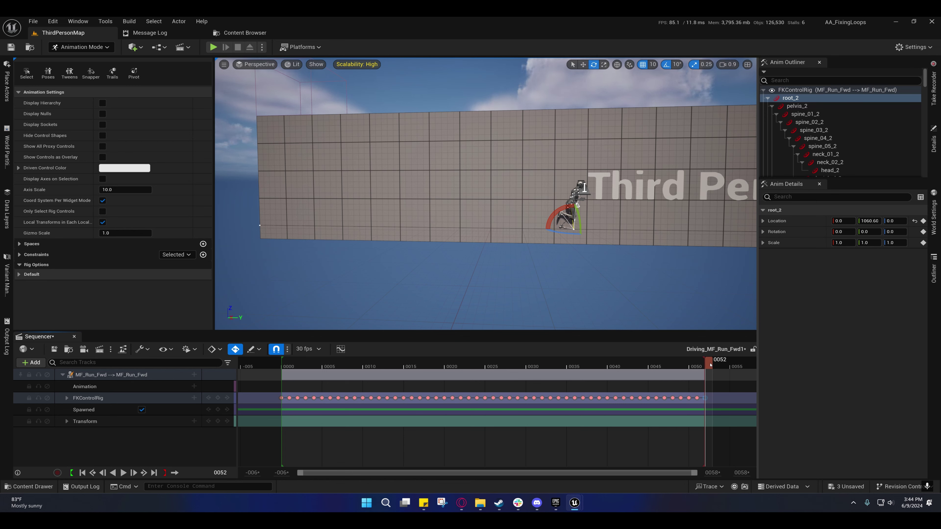
- Examine the character up close and compare its pose at frames 52 and 51
mouse_move(708, 365)
mouse_down()
mouse_move(696, 365)
mouse_move(708, 364)
mouse_up()
right_drag(578, 207, 651, 196)
key(w)
scroll(663, 208, down, 2)
key(w)
key(s)
drag(709, 363, 704, 363)
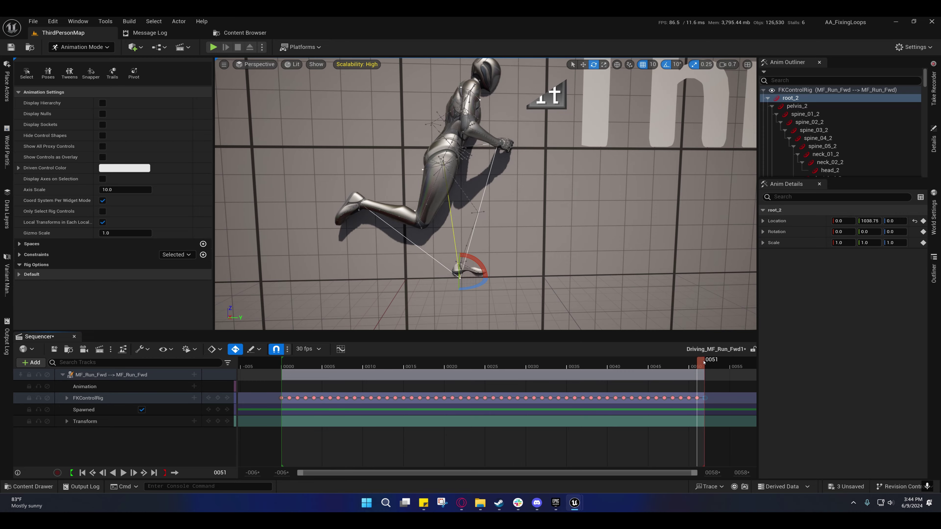
- Delete the wall behind the character and the large Third Person text from the level
right_drag(655, 202, 656, 237)
key(w)
key(w)
key(s)
key(s)
key(s)
scroll(494, 159, up, 1)
right_drag(494, 159, 522, 174)
click(494, 159)
key(s)
key(Delete)
click(482, 180)
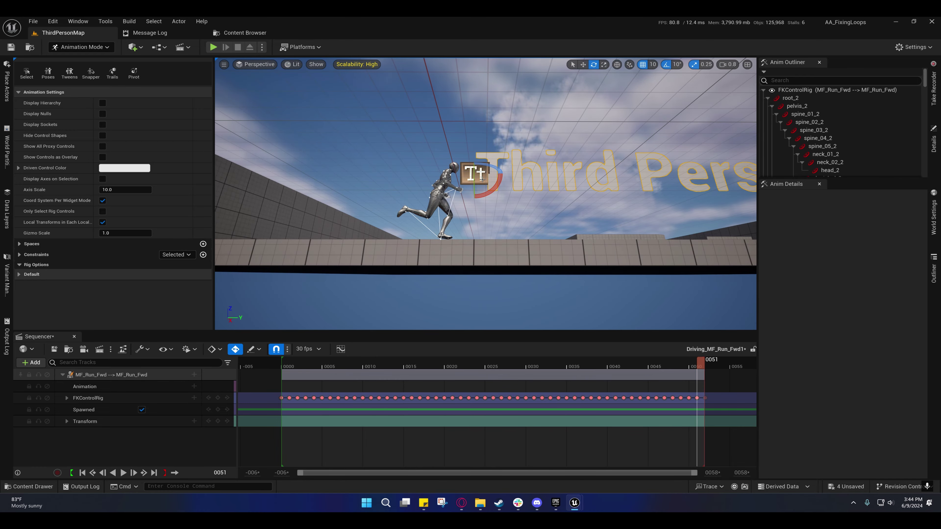
key(Delete)
- At frame 52, move the pelvis_2 control forward in the running direction to about -12.9, 4.78, 1.39
key(w)
mouse_move(485, 181)
right_down()
mouse_move(474, 168)
mouse_move(490, 197)
right_up()
scroll(485, 180, down, 2)
key(w)
scroll(490, 201, down, 1)
drag(700, 363, 704, 360)
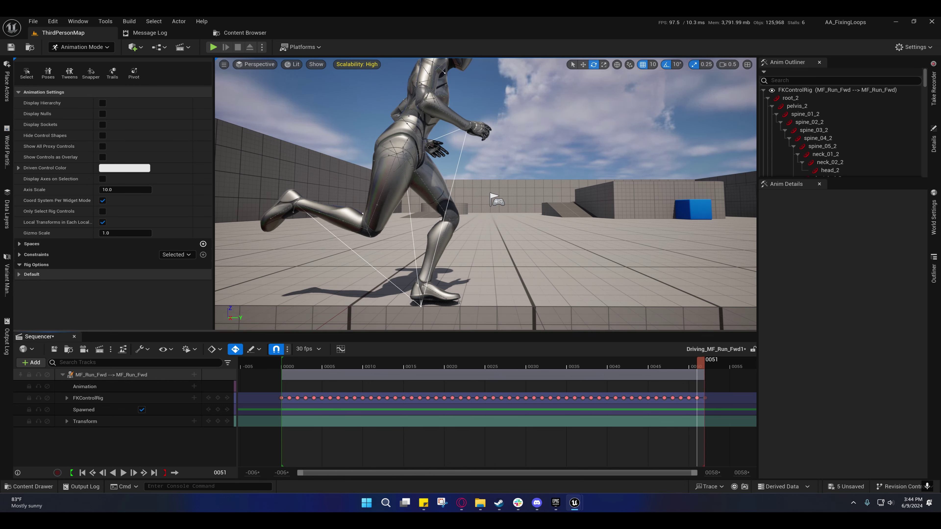
click(704, 364)
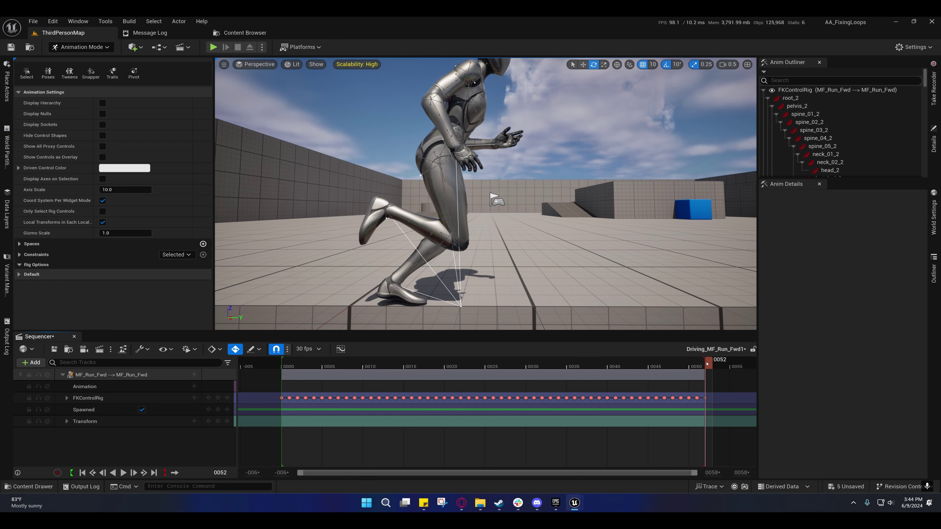
click(796, 107)
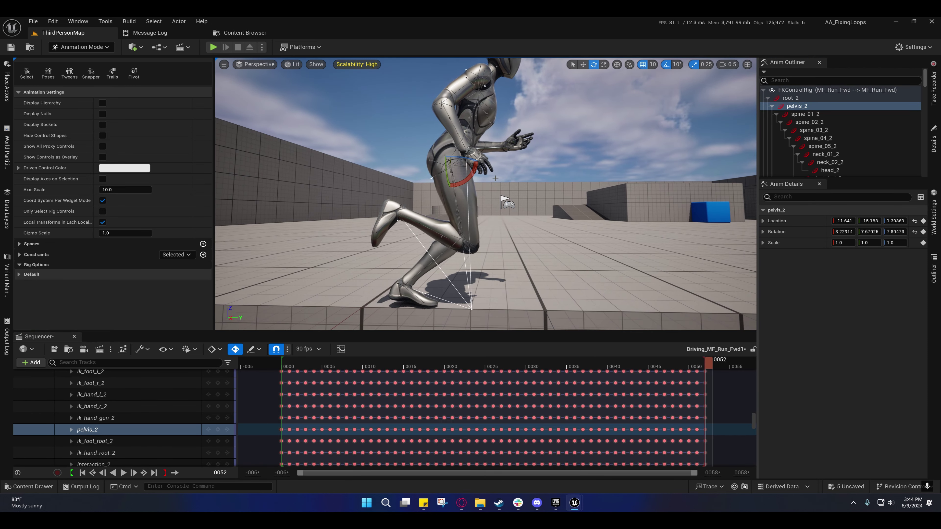
key(w)
drag(468, 162, 497, 162)
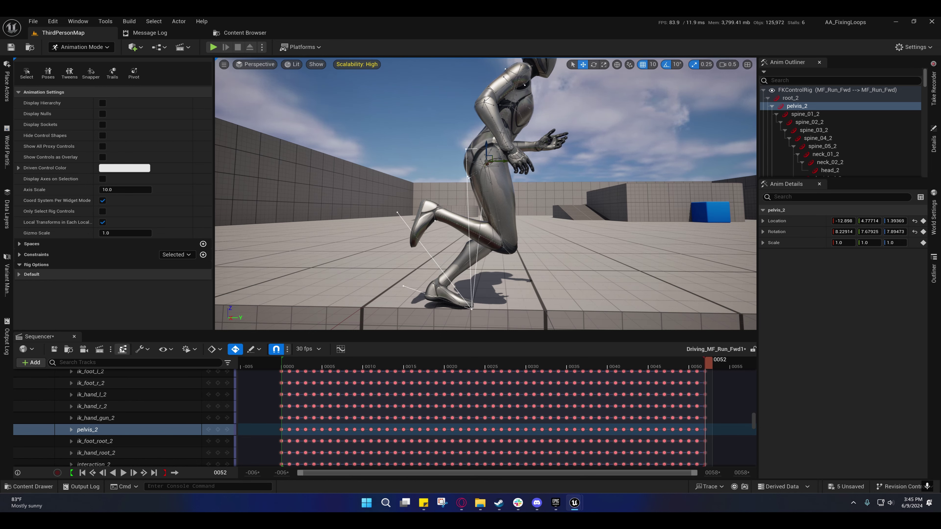
- Check the default keying and interpolation options and the options of the pelvis_2 key at frame 52
click(220, 349)
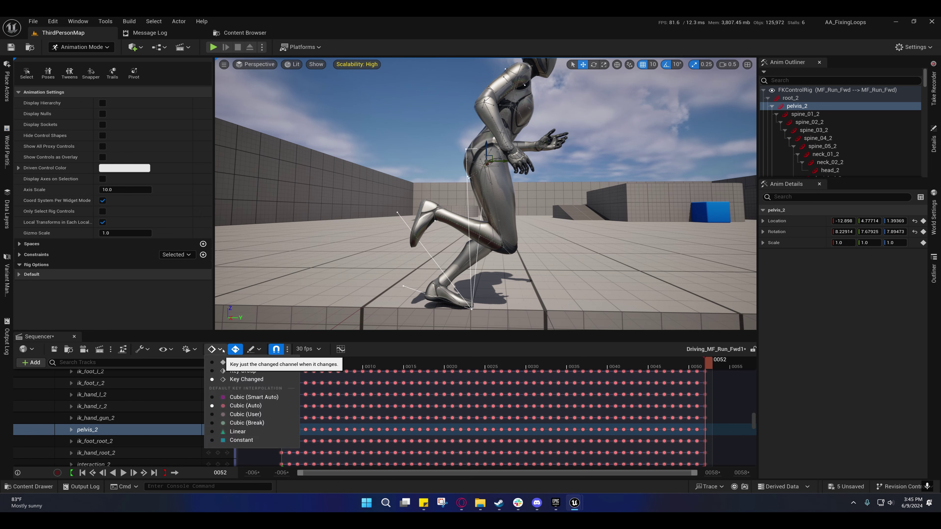
click(223, 349)
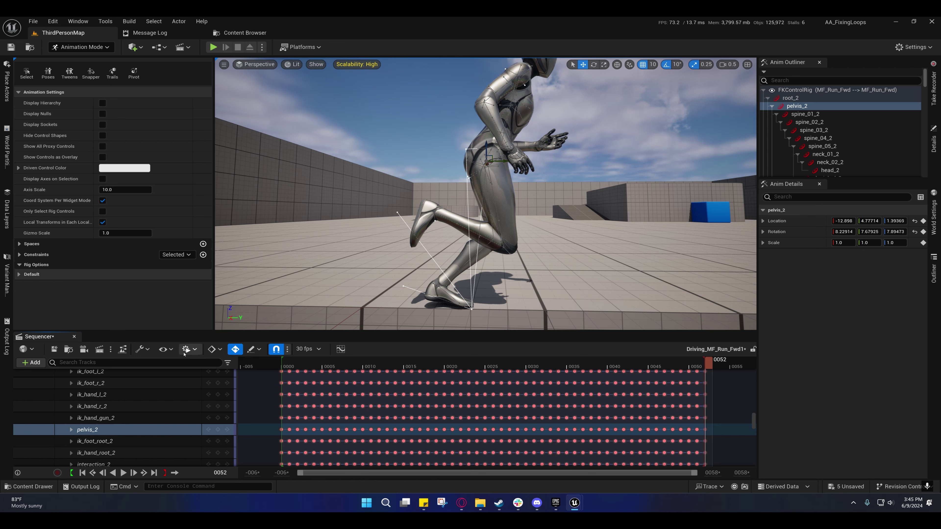
right_click(704, 429)
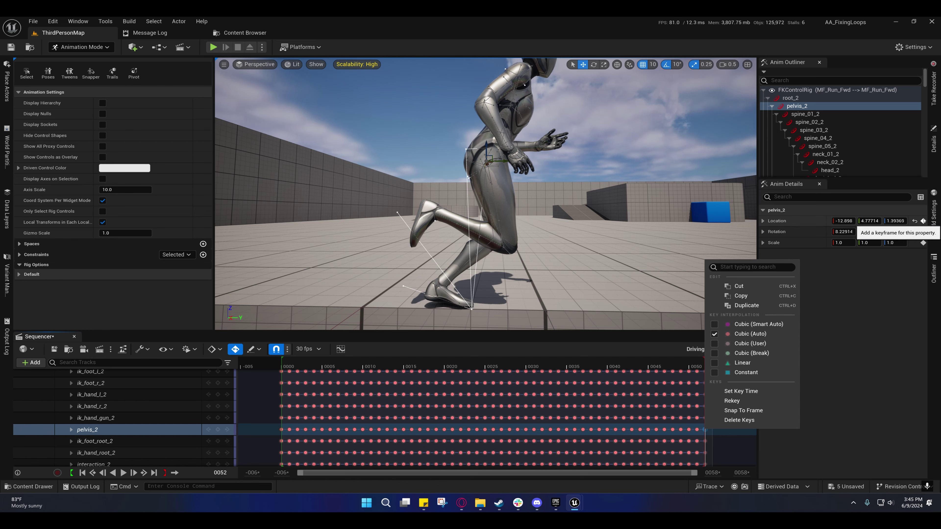
click(906, 300)
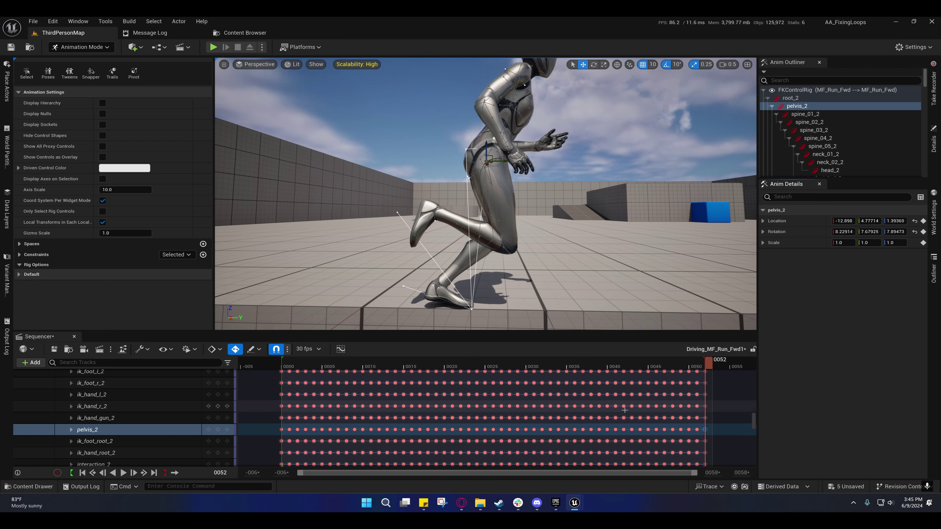
- Compare the adjusted pelvis pose at frame 52 with the pose at frame 51
scroll(659, 415, up, 3)
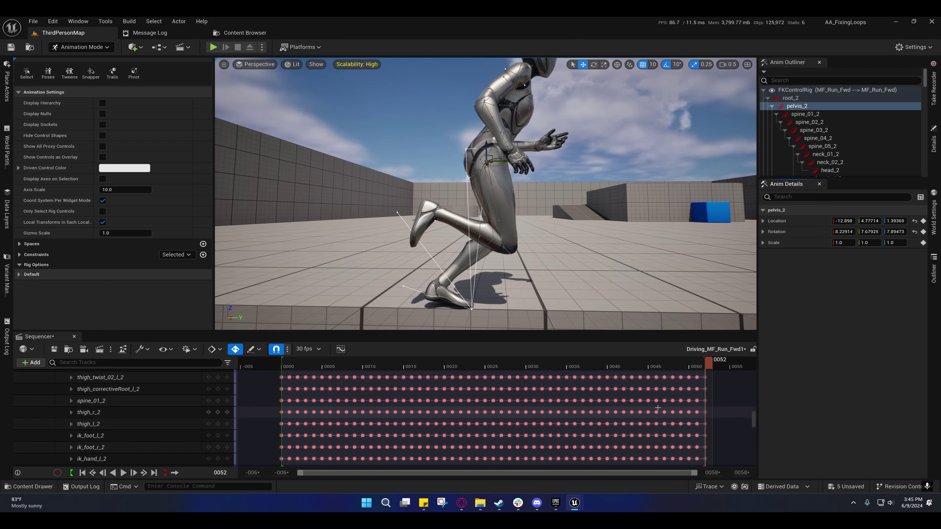
scroll(657, 408, down, 2)
mouse_move(709, 363)
mouse_down()
mouse_move(701, 364)
mouse_move(723, 363)
mouse_move(696, 359)
mouse_up()
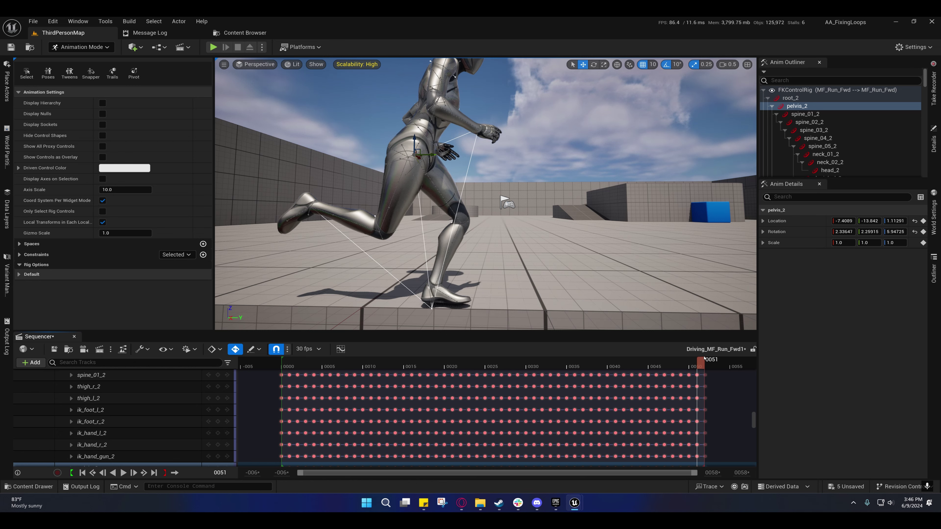
drag(704, 359, 706, 358)
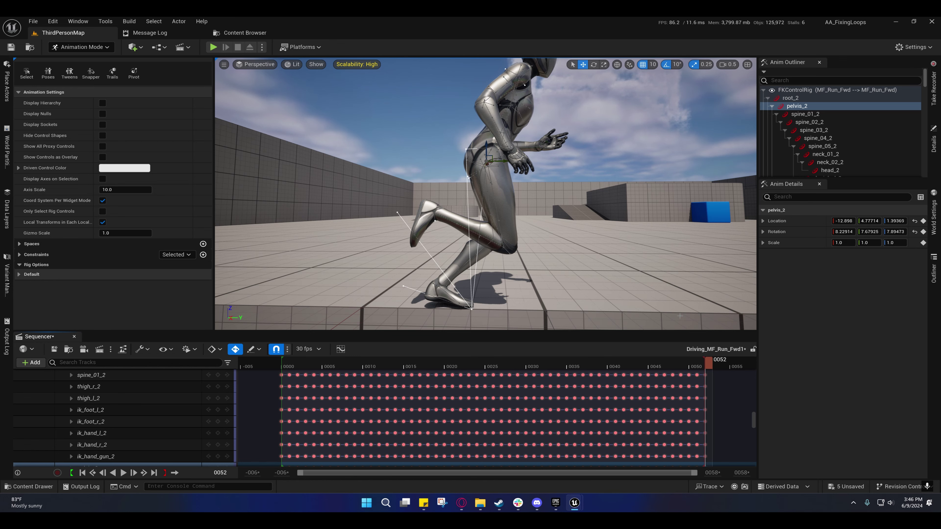
- Save the Driving_MF_Run_Fwd1 level sequence
key(s)
right_drag(683, 315, 683, 296)
scroll(682, 307, up, 1)
key(s)
key(a)
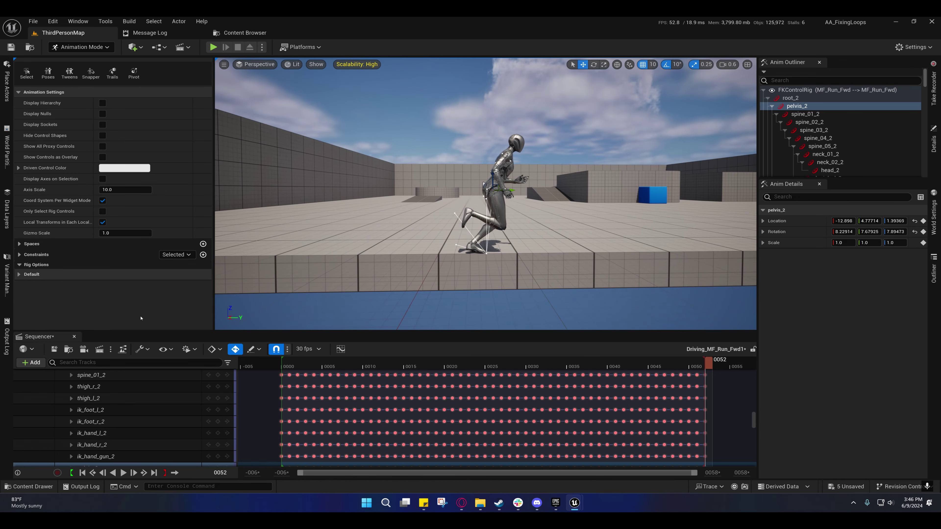
click(56, 349)
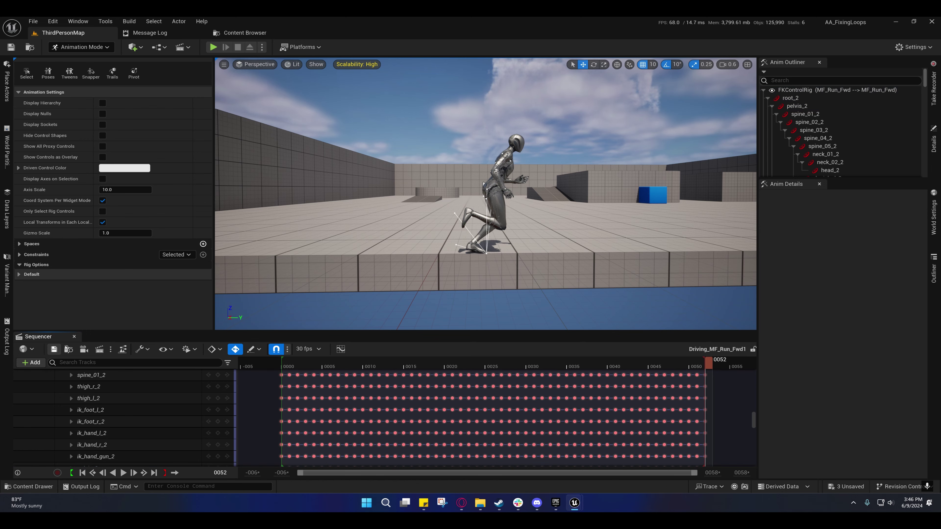
- Collapse the FKControlRig track's list of controls in the Sequencer
scroll(195, 404, down, 10)
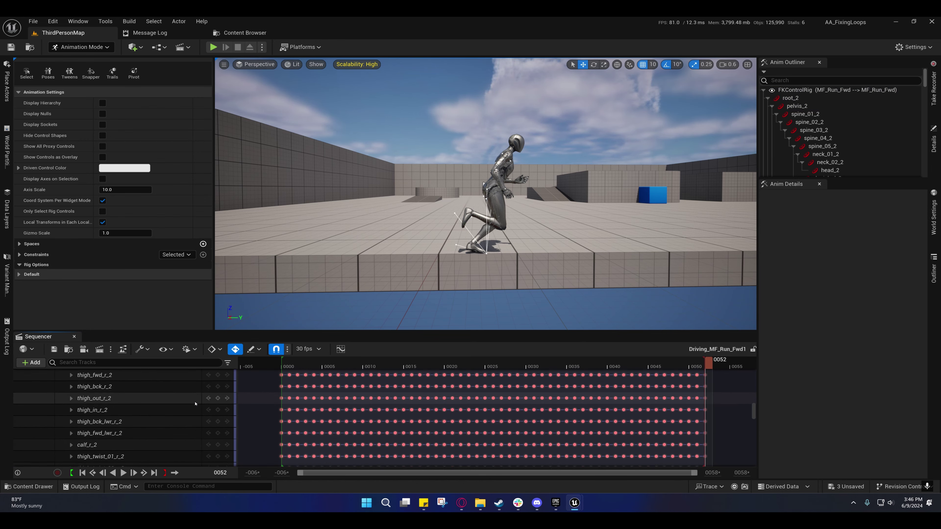
scroll(196, 403, up, 8)
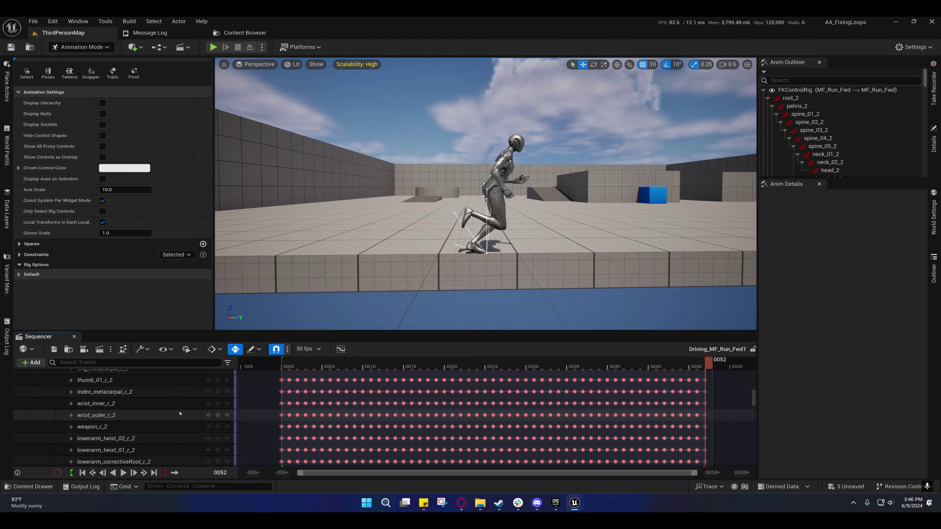
scroll(180, 414, up, 10)
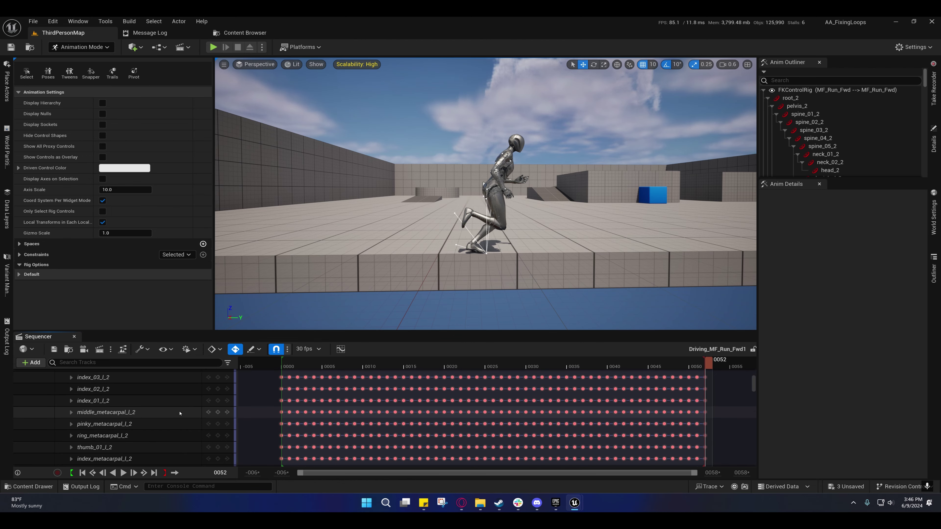
scroll(179, 413, up, 10)
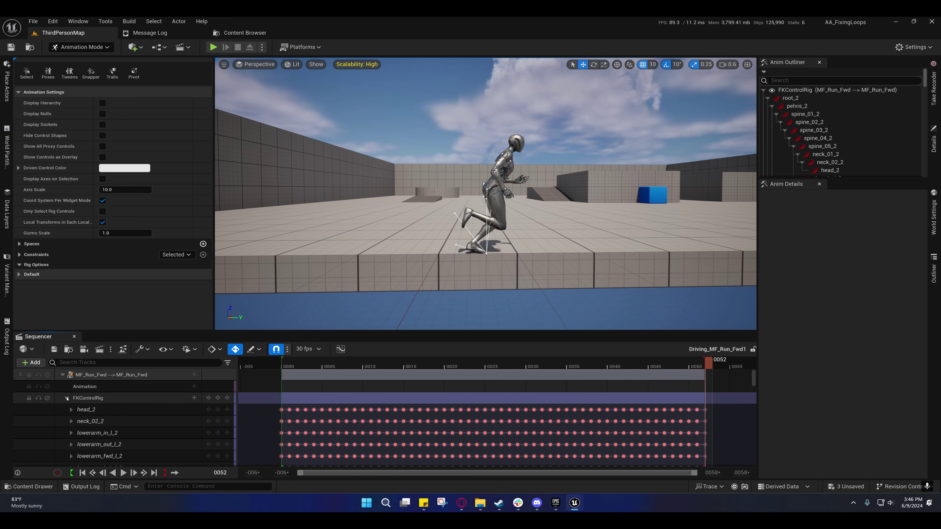
click(68, 398)
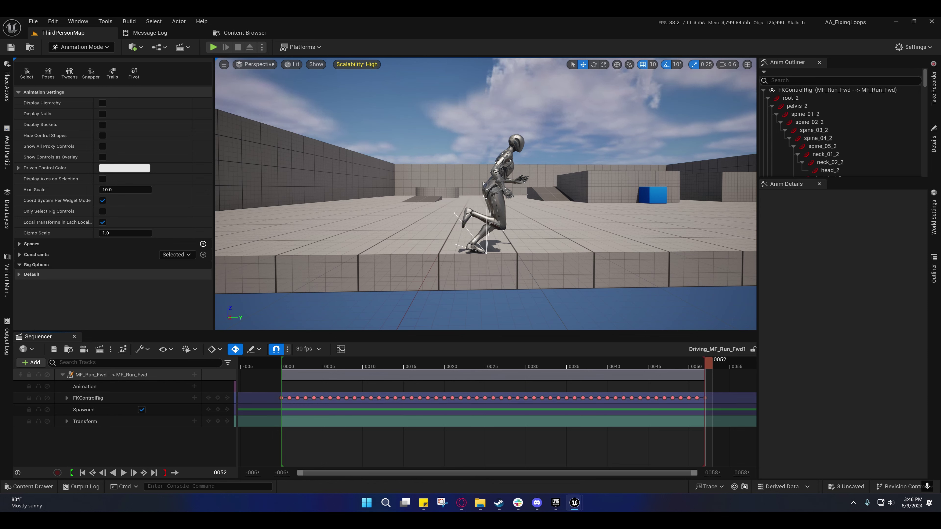
- Try adding an additive section to the FKControlRig track starting at frame 45
drag(708, 361, 651, 360)
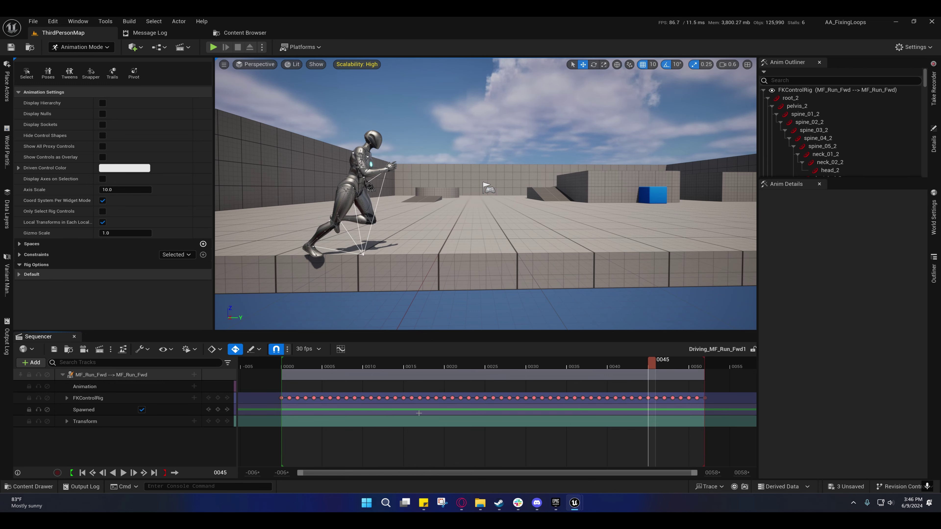
right_click(85, 398)
mouse_move(130, 211)
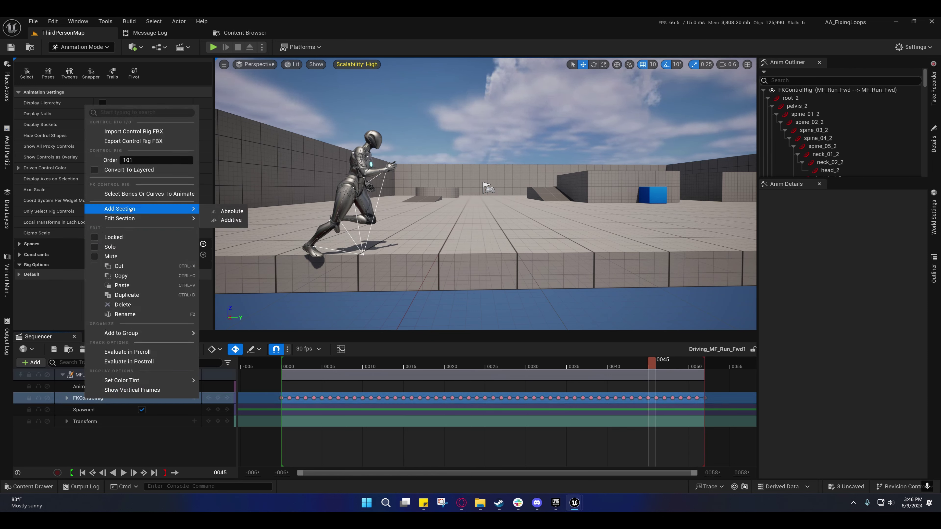
click(229, 220)
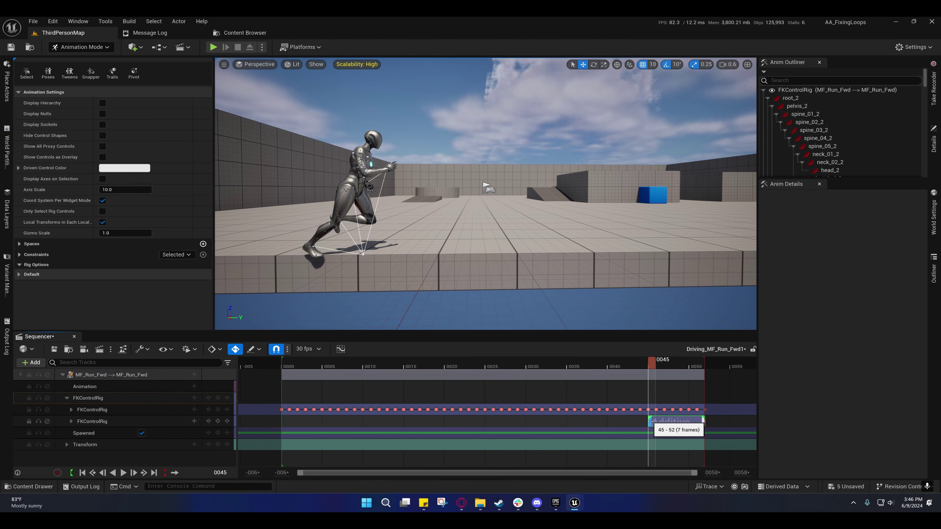
key(ctrl+z)
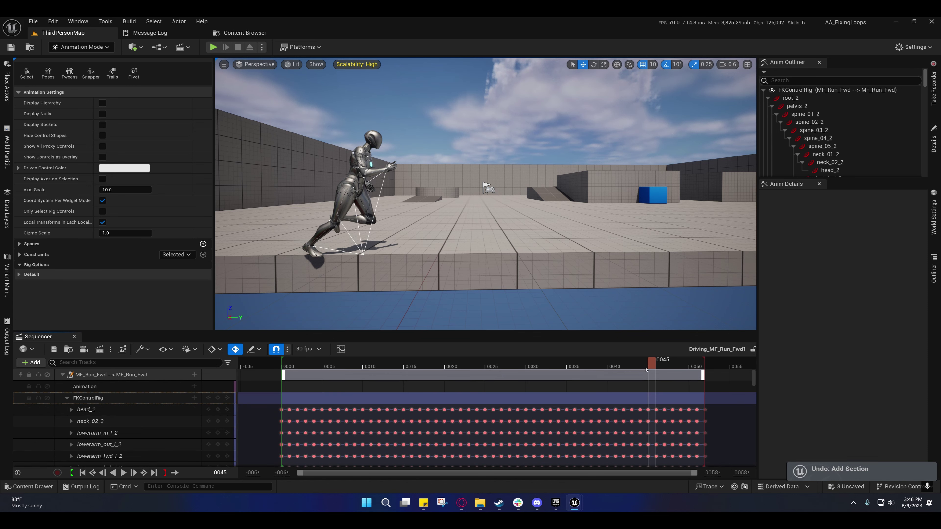
click(67, 398)
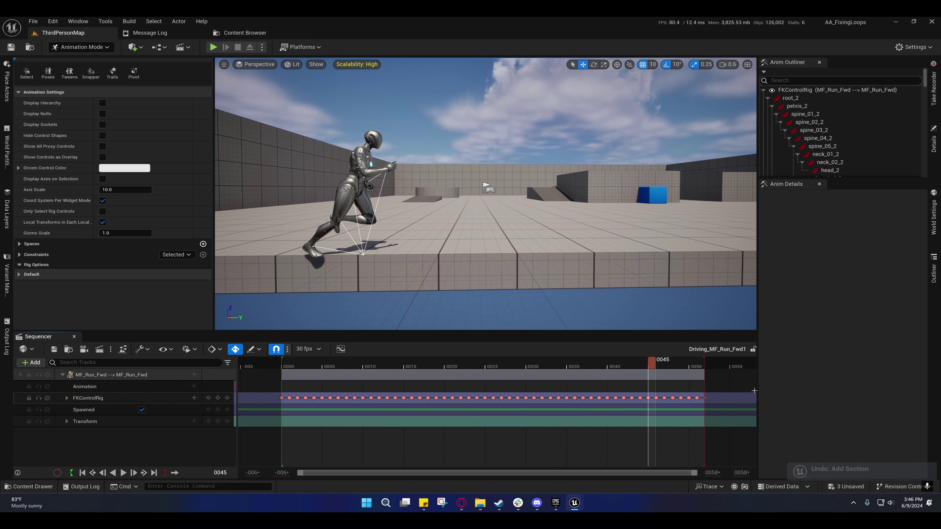
- Add an additive section to the FKControlRig track starting at frame 0 and go to frame 51
drag(438, 370, 281, 372)
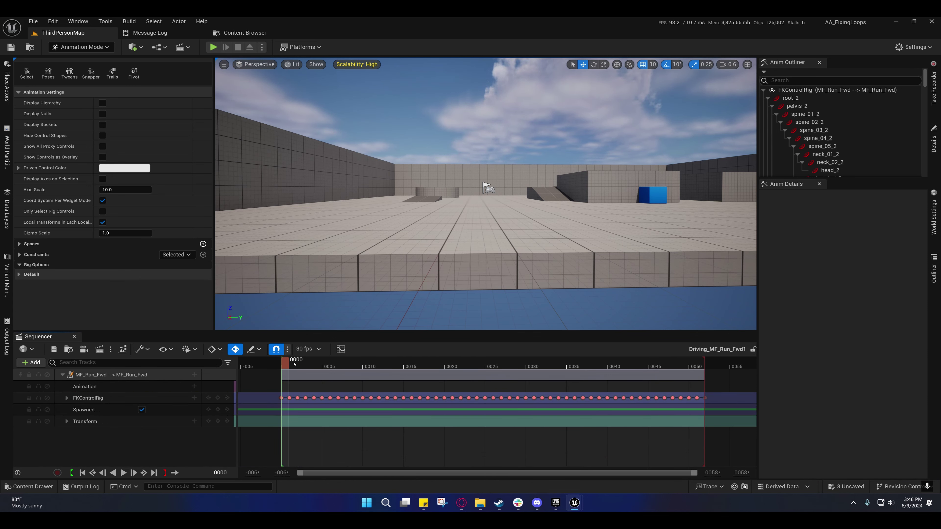
key(s)
right_drag(485, 193, 437, 180)
right_drag(426, 222, 389, 223)
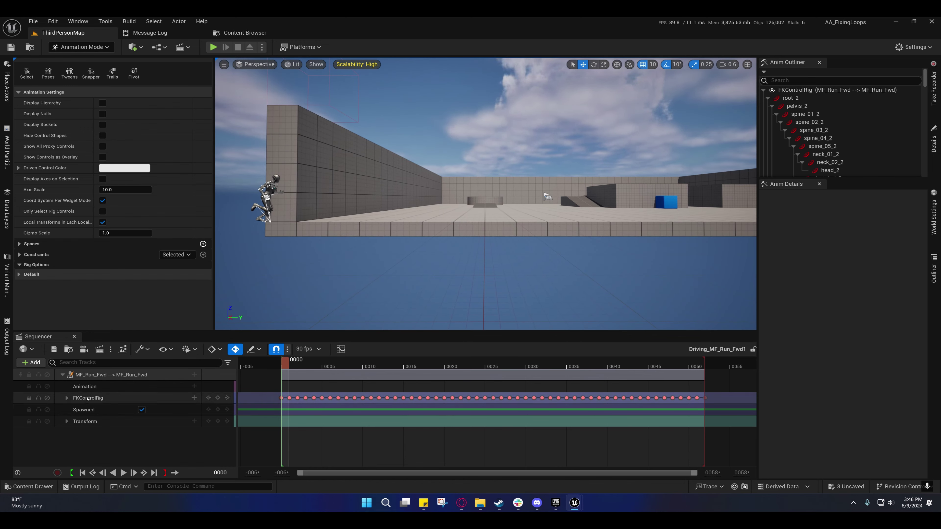
click(102, 400)
right_click(102, 399)
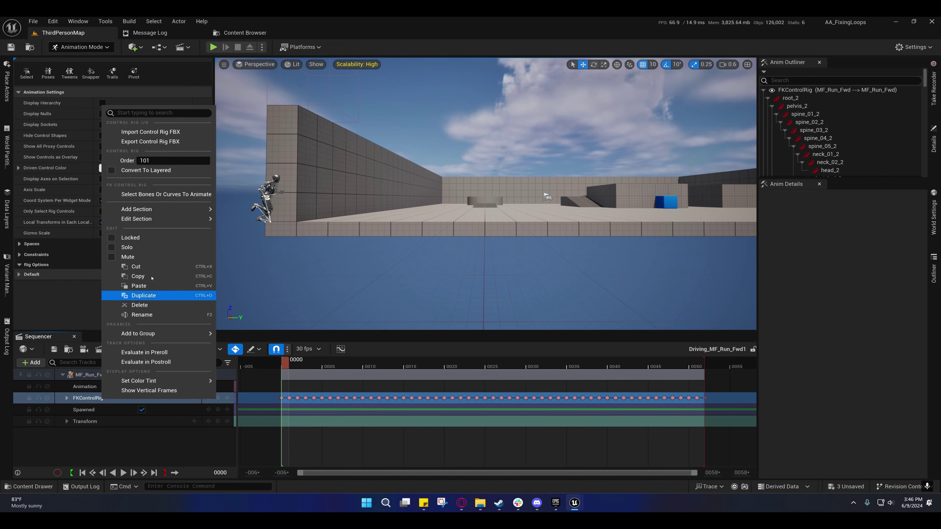
mouse_move(177, 208)
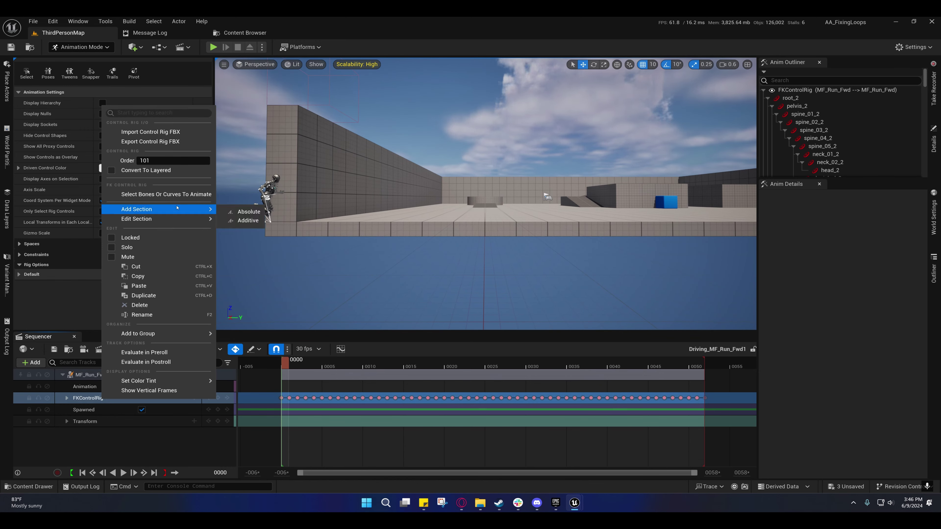
click(247, 221)
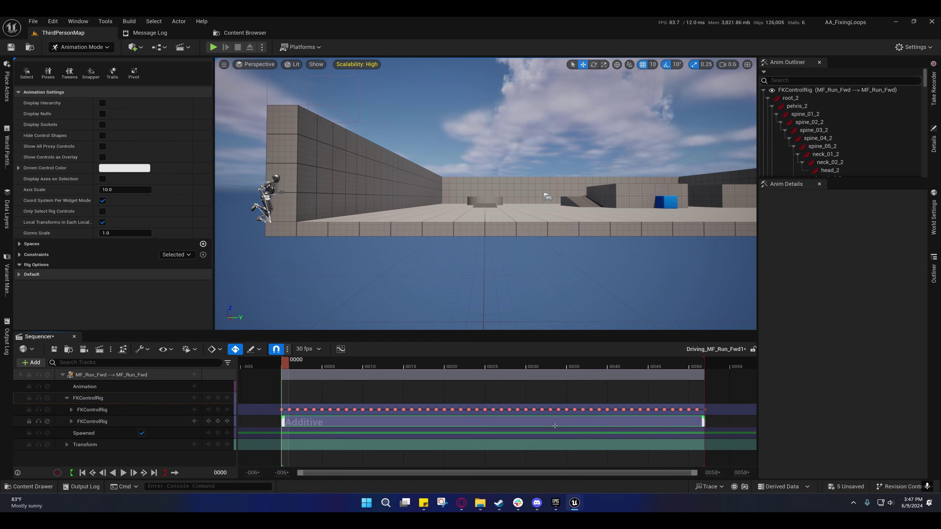
click(704, 421)
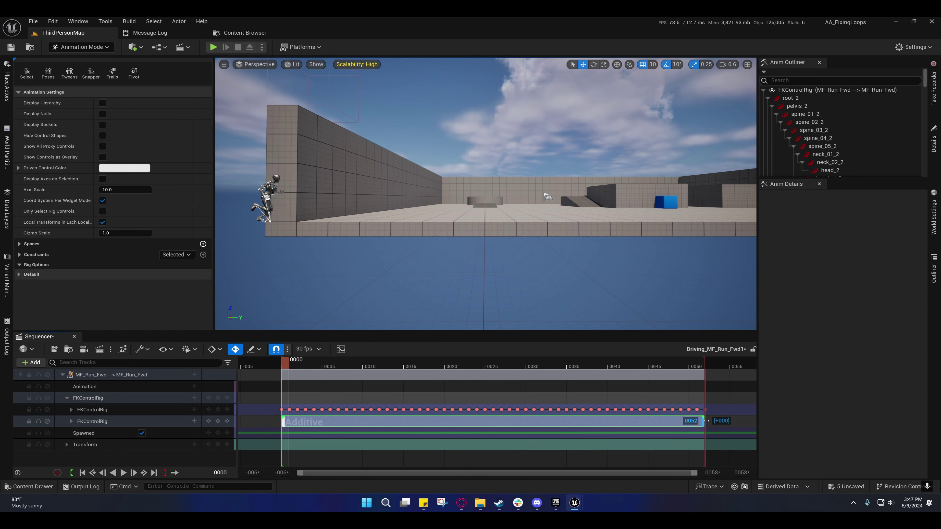
click(697, 363)
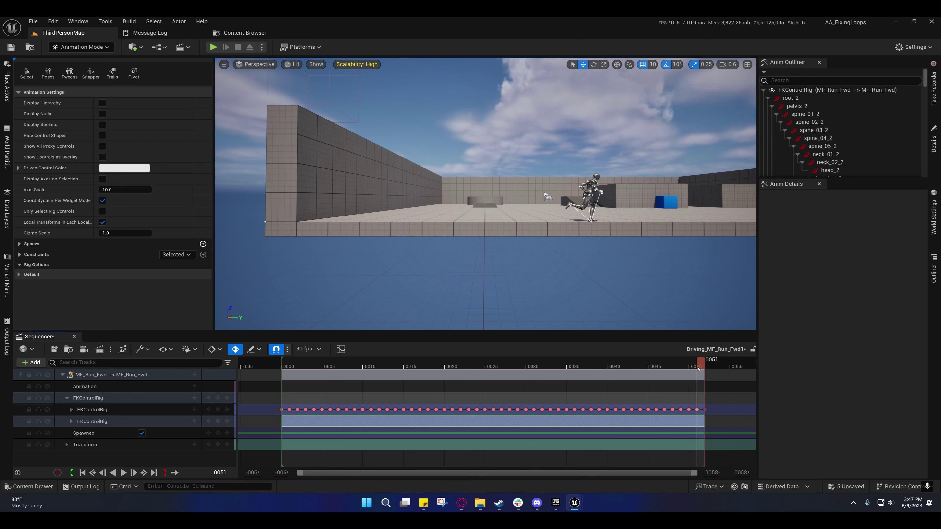
- Extend the additive FKControlRig section's end to frame 53
click(708, 366)
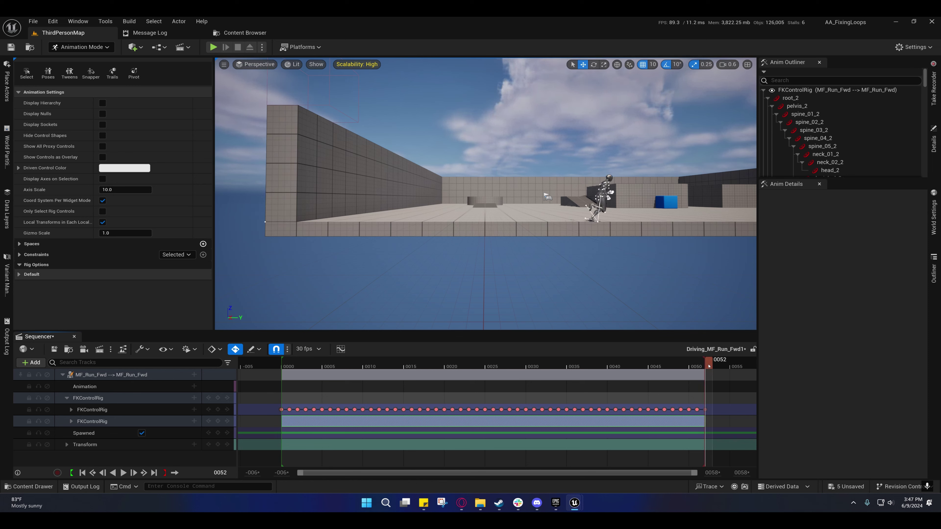
click(704, 421)
drag(705, 420, 717, 422)
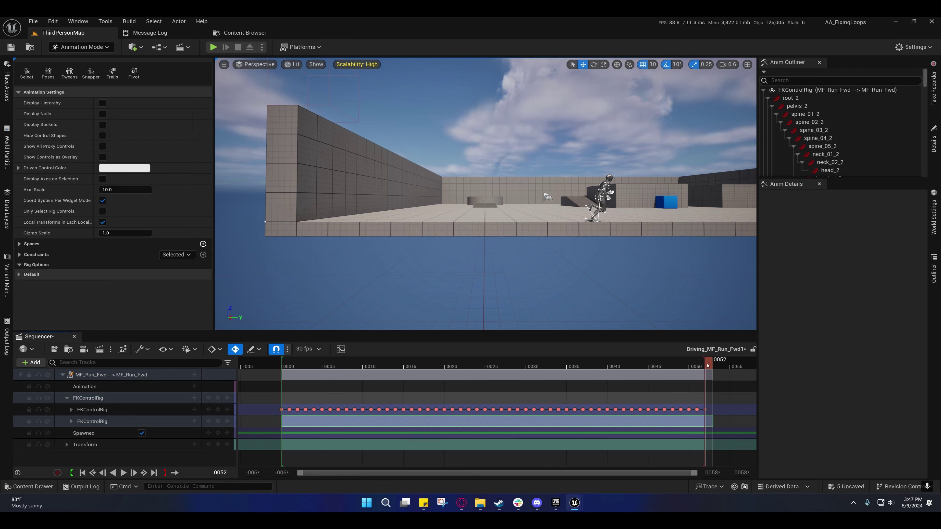
- Key all controls of the additive FKControlRig section at frame 45
mouse_move(707, 365)
mouse_down()
mouse_move(691, 365)
mouse_move(706, 364)
mouse_up()
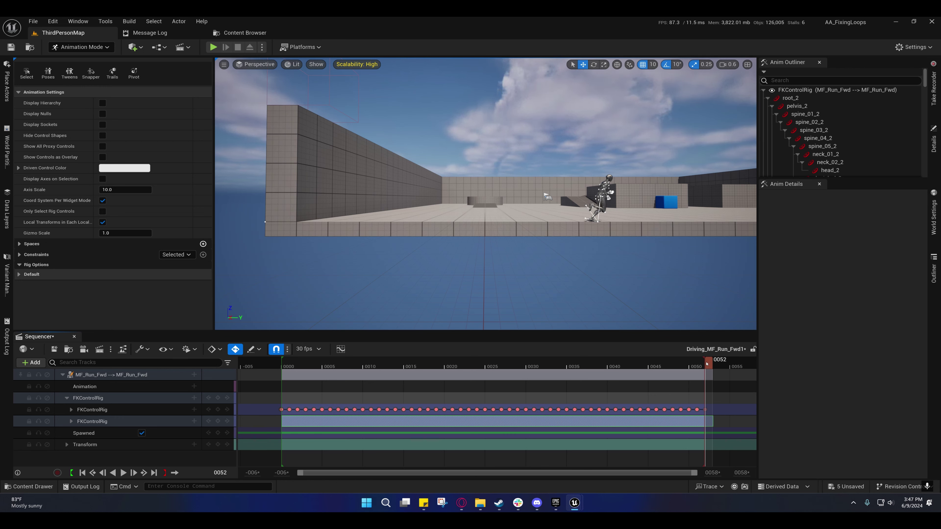
key(d)
right_drag(543, 311, 566, 311)
key(w)
scroll(544, 311, up, 2)
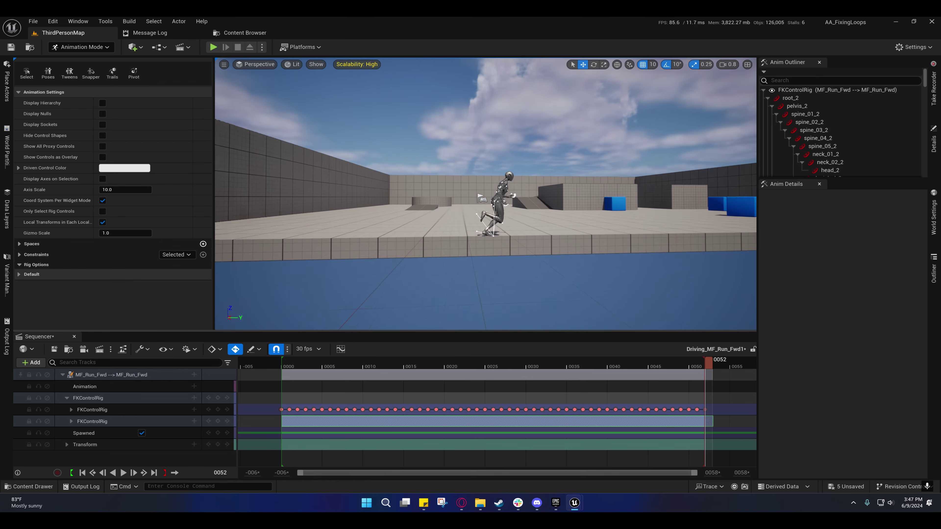
right_drag(482, 223, 482, 222)
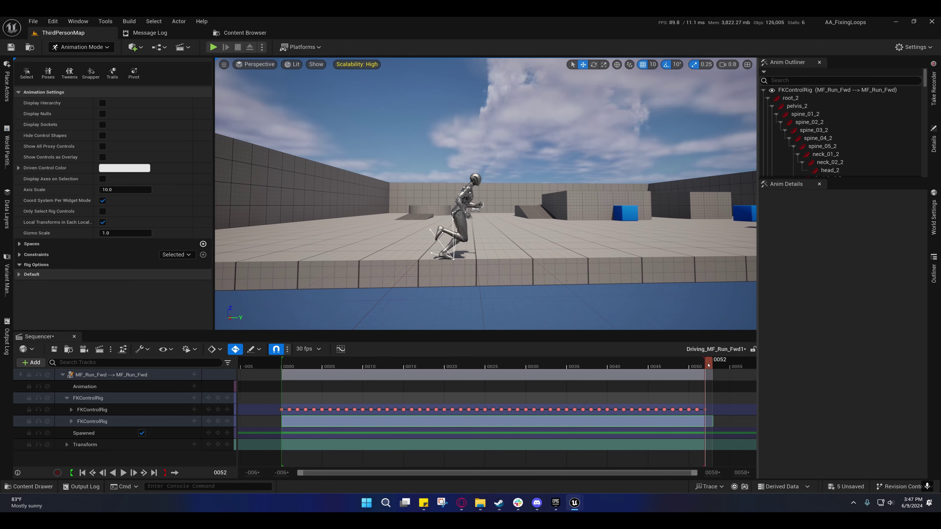
drag(708, 365, 655, 369)
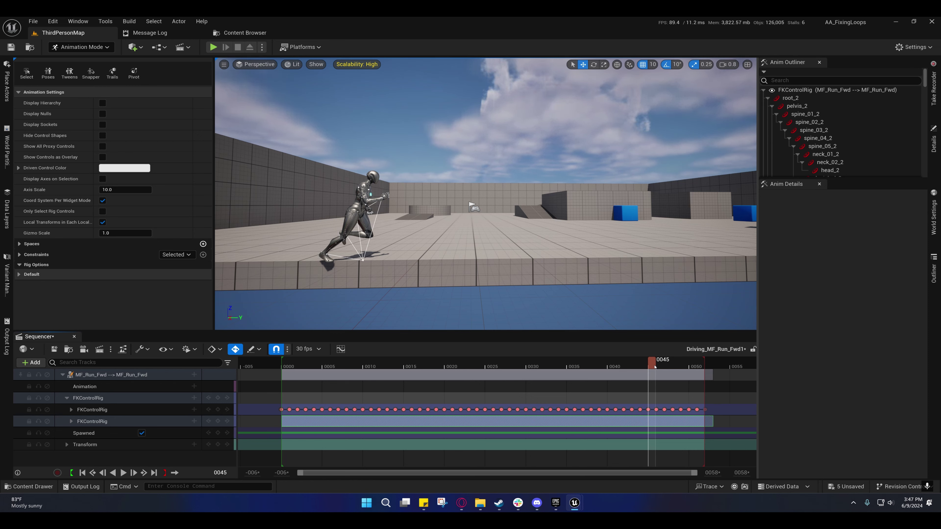
mouse_move(655, 366)
mouse_down()
mouse_move(706, 365)
mouse_move(654, 365)
mouse_up()
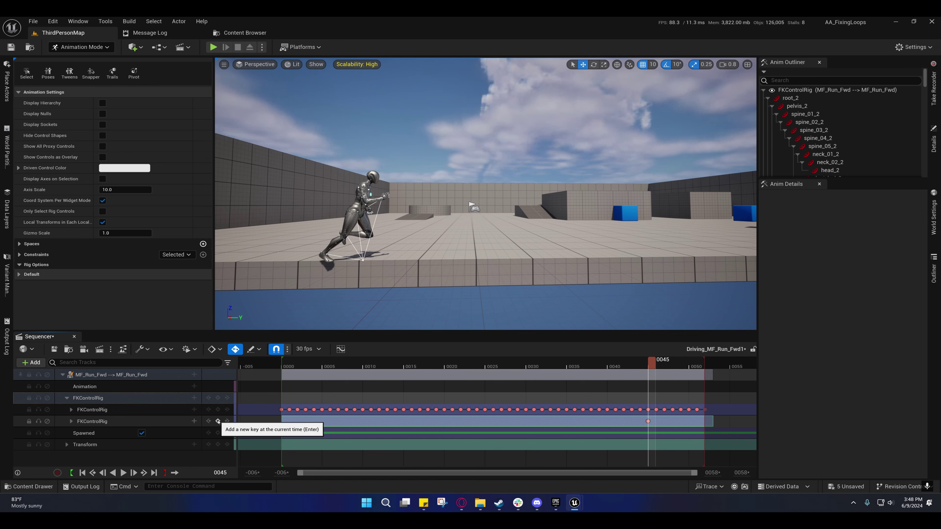
click(218, 422)
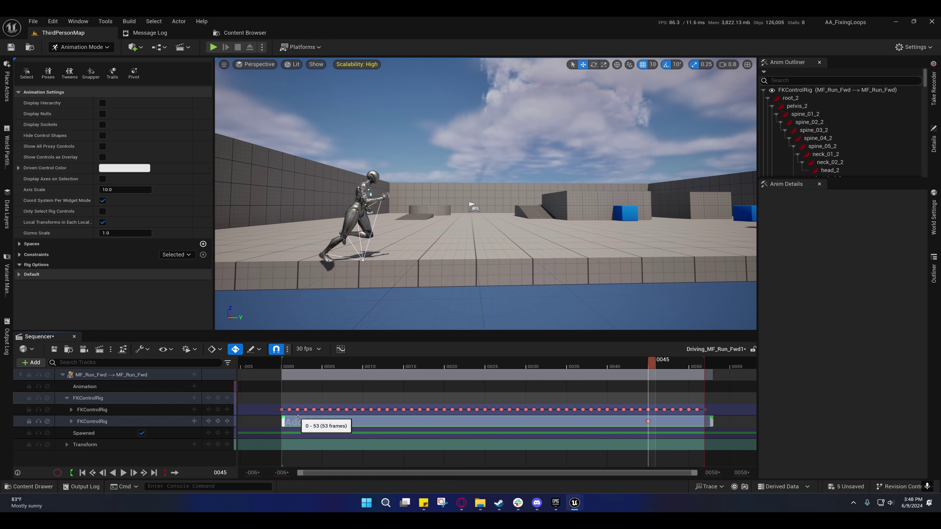
- Try to paste the base FKControlRig section's first-frame keys at frame 52, then undo the paste
drag(651, 359, 706, 360)
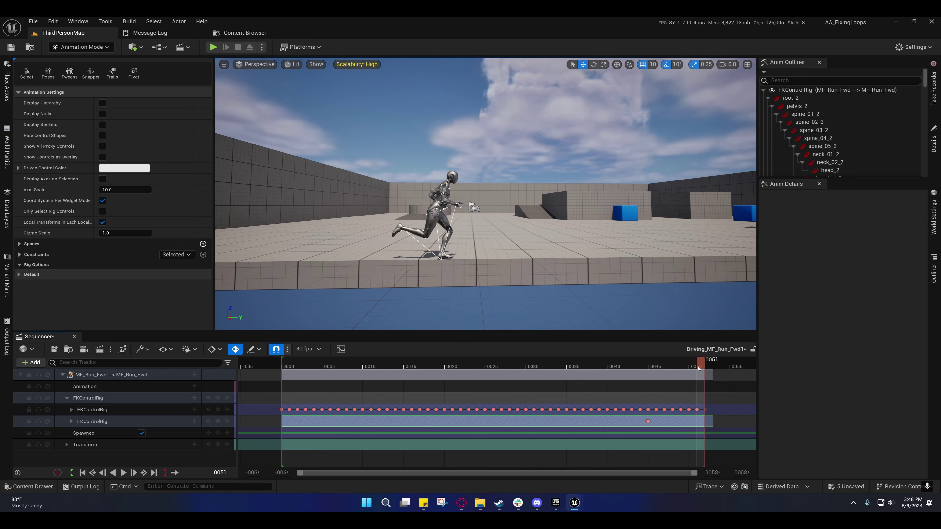
drag(704, 366, 709, 367)
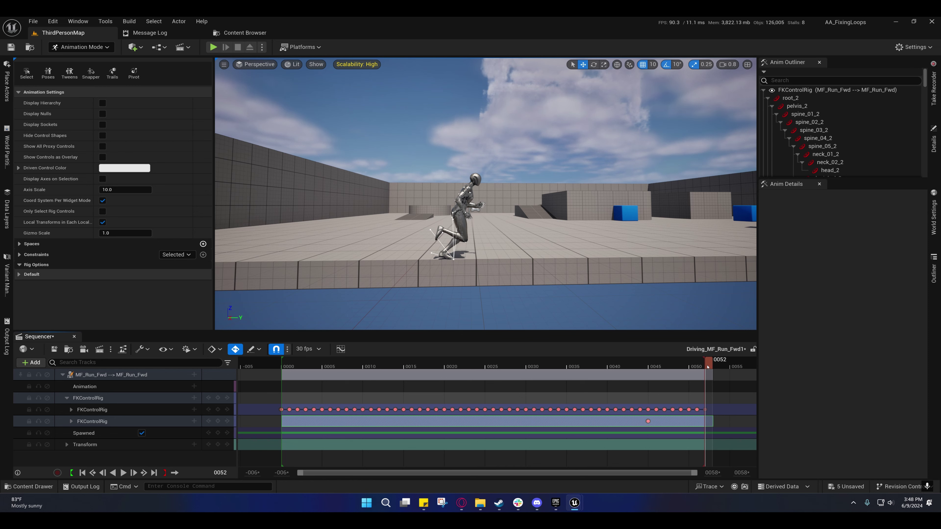
click(281, 409)
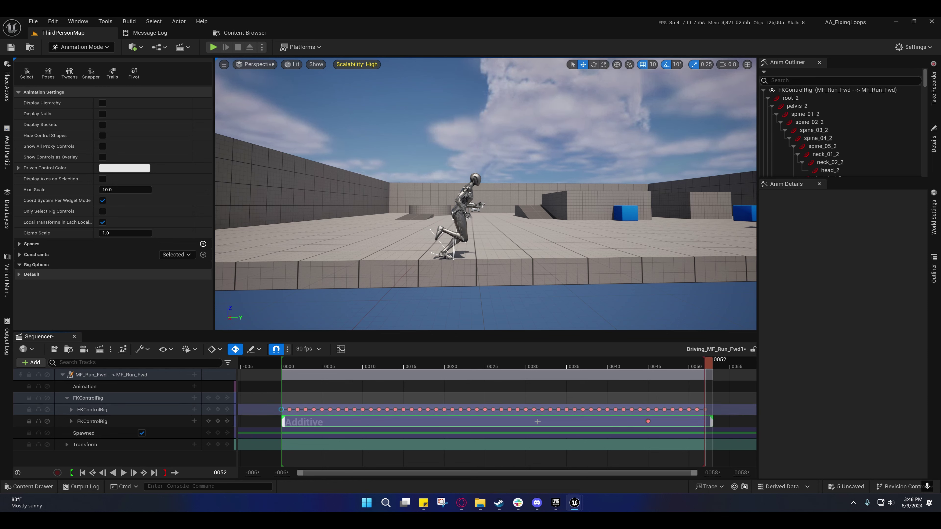
key(ctrl+v)
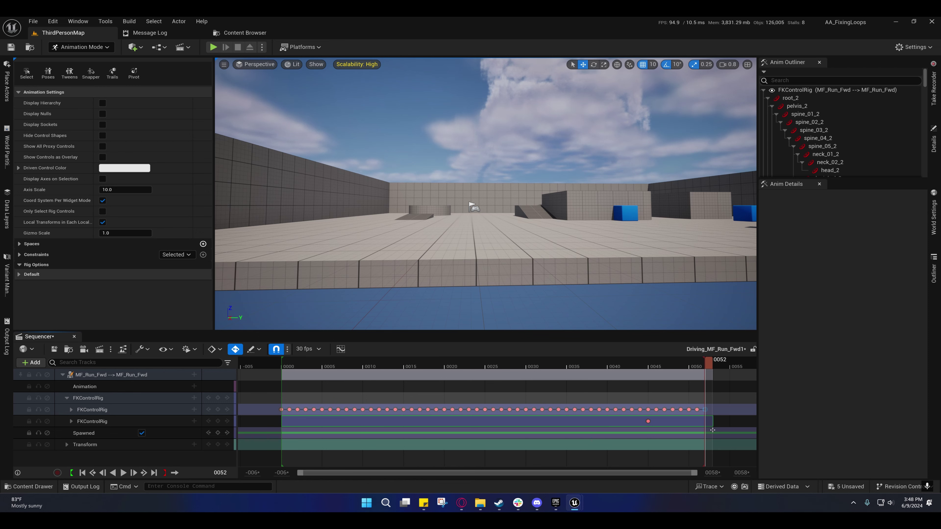
key(ctrl+z)
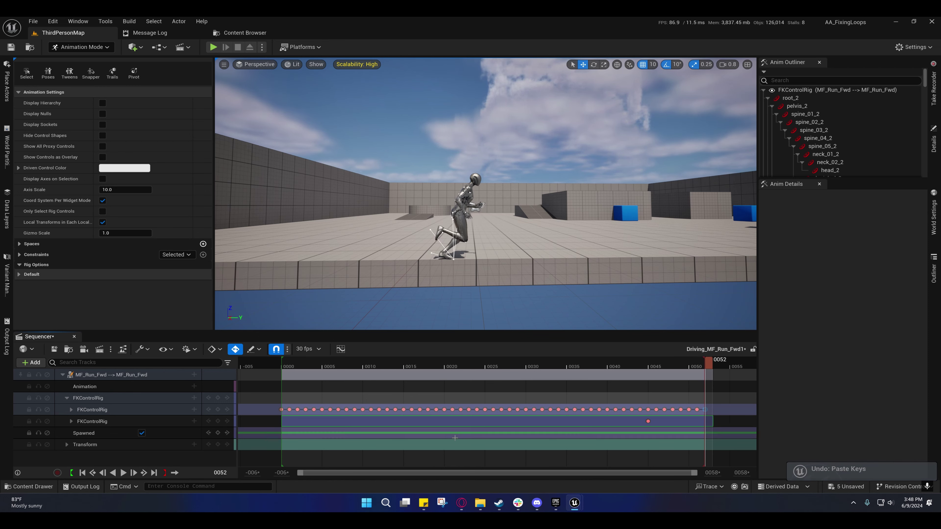
- Try pasting the first-frame keys into the additive FKControlRig section at frame 52, inspect the character, and undo the paste
click(115, 422)
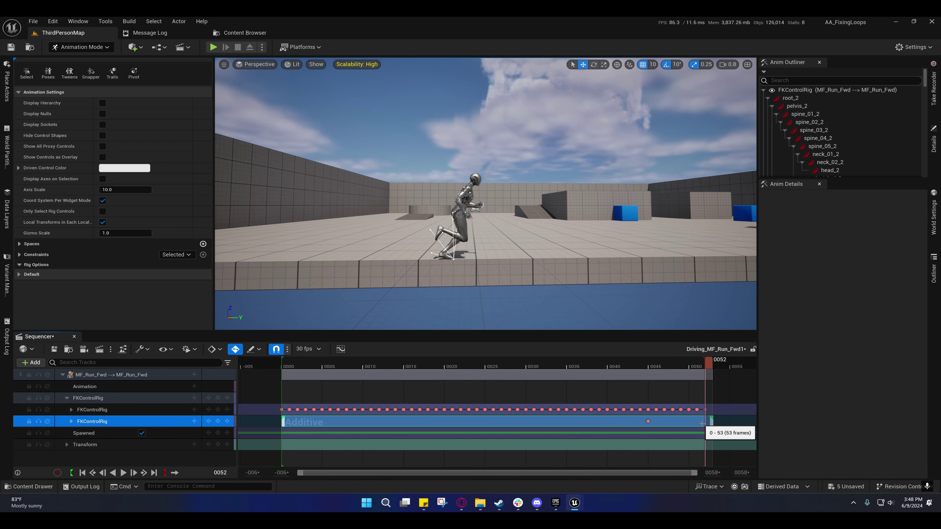
key(ctrl+v)
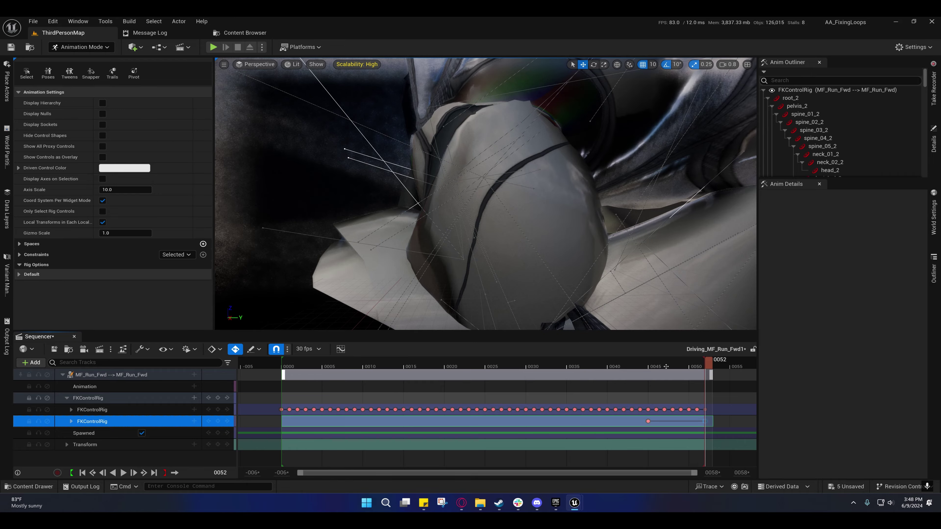
right_drag(581, 153, 517, 191)
scroll(565, 167, up, 3)
scroll(548, 170, down, 3)
scroll(522, 187, up, 1)
right_drag(537, 156, 553, 302)
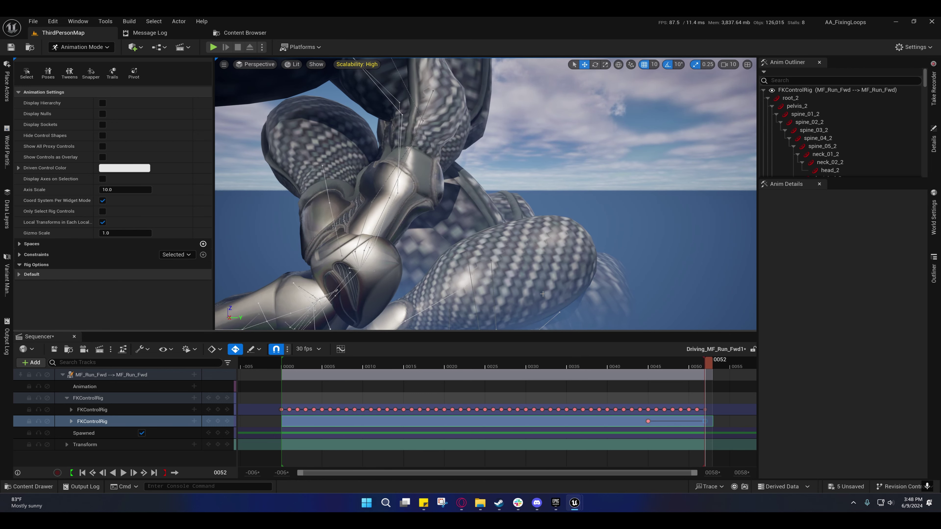
key(ctrl+z)
right_drag(542, 294, 594, 282)
scroll(493, 260, down, 2)
scroll(539, 265, down, 3)
scroll(587, 285, down, 3)
scroll(596, 267, down, 2)
scroll(592, 278, down, 2)
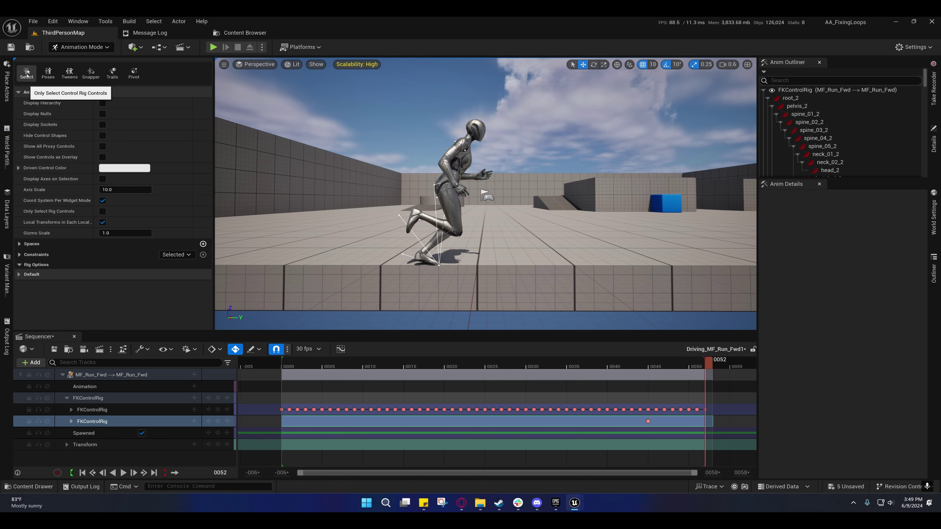
- Open the Control Rig Pose library and select all FKControlRig controls at frame 0
click(49, 72)
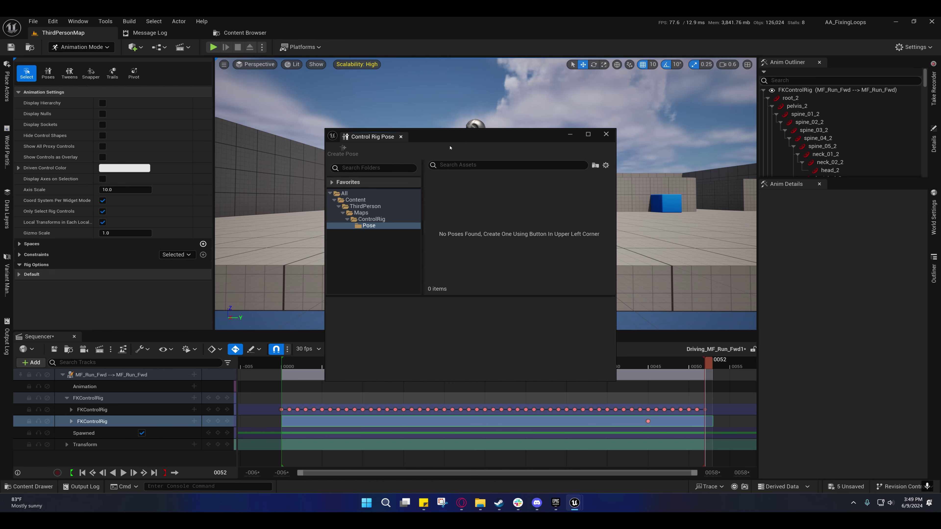
drag(428, 138, 522, 98)
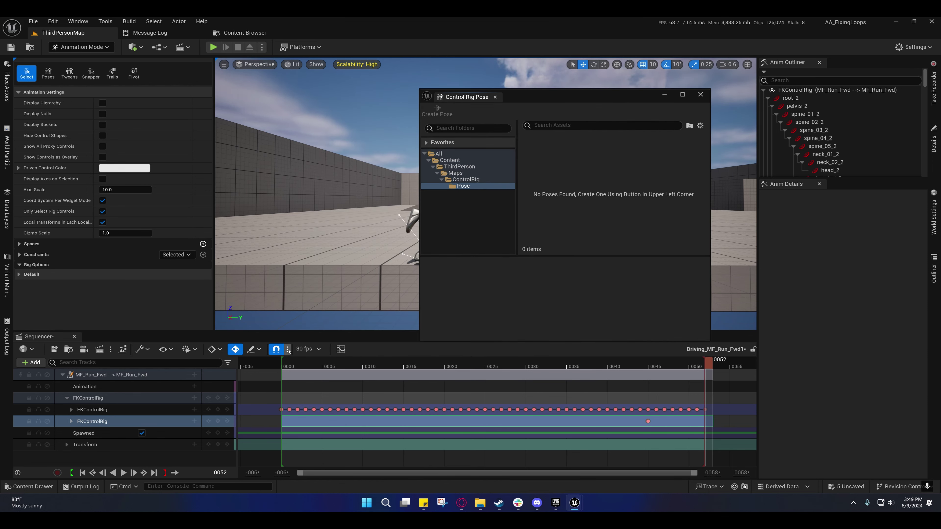
click(284, 362)
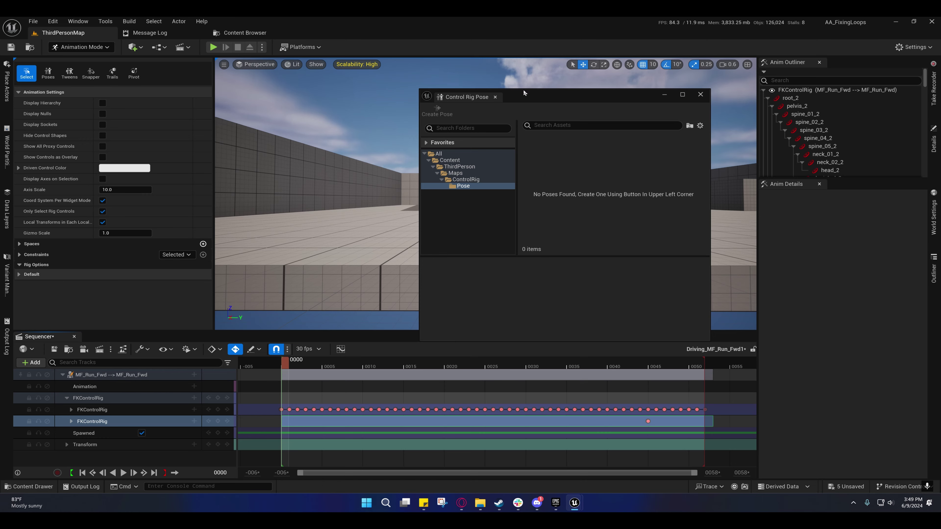
drag(524, 89, 523, 156)
right_drag(385, 175, 333, 174)
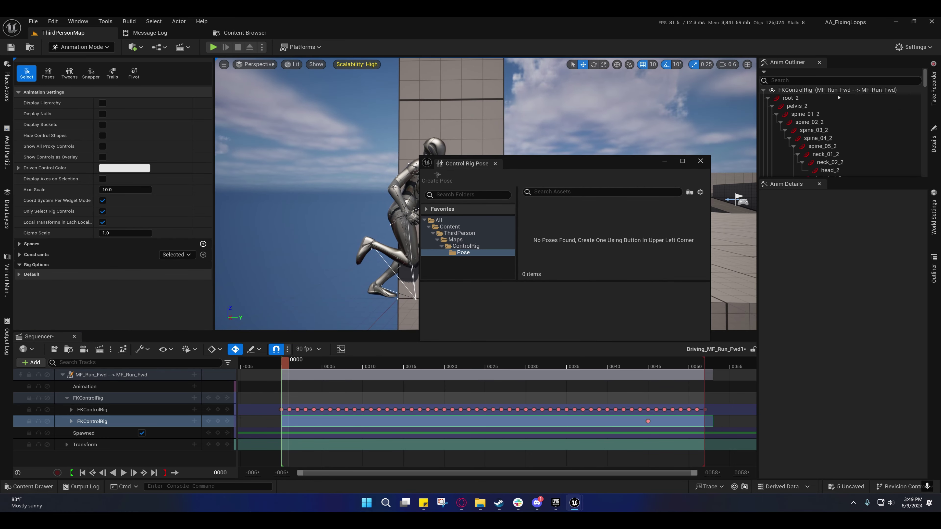
click(791, 98)
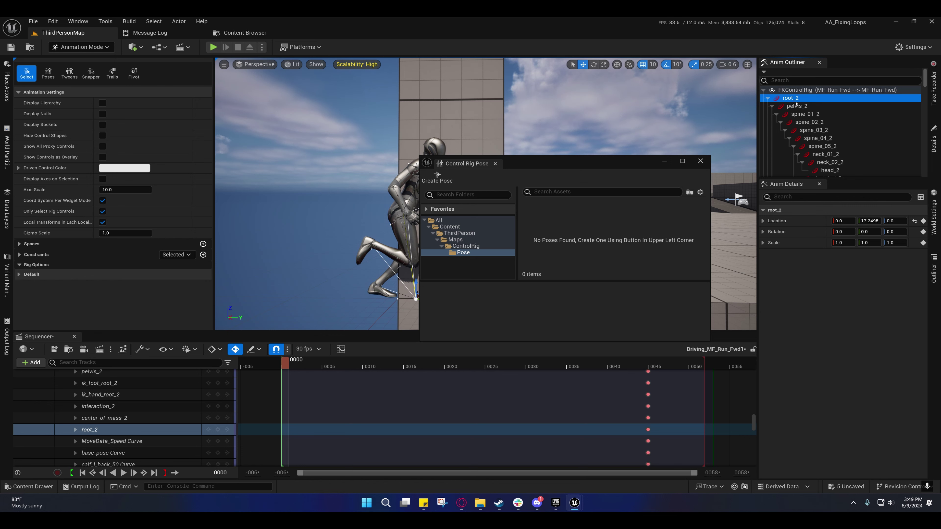
key(ctrl+a)
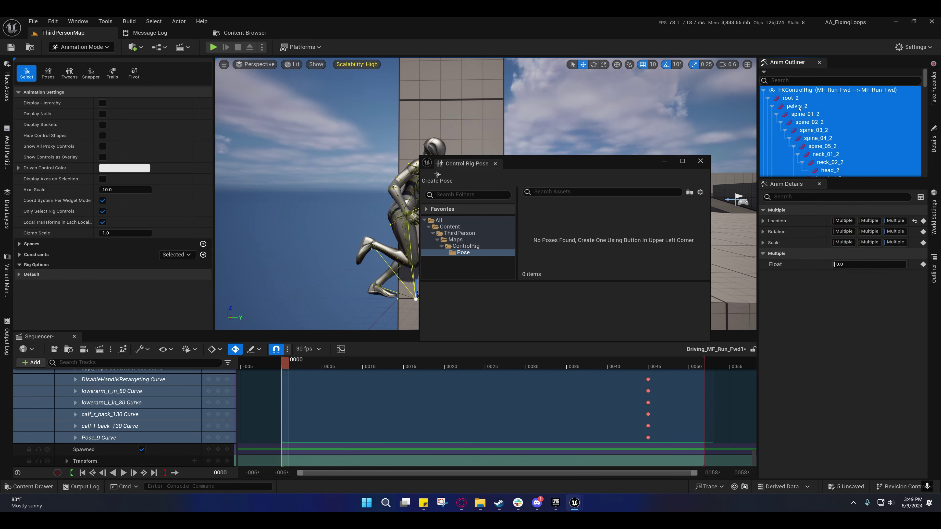
- Create a control rig pose asset named FirstFrame from the selected controls
drag(535, 164, 410, 129)
click(312, 142)
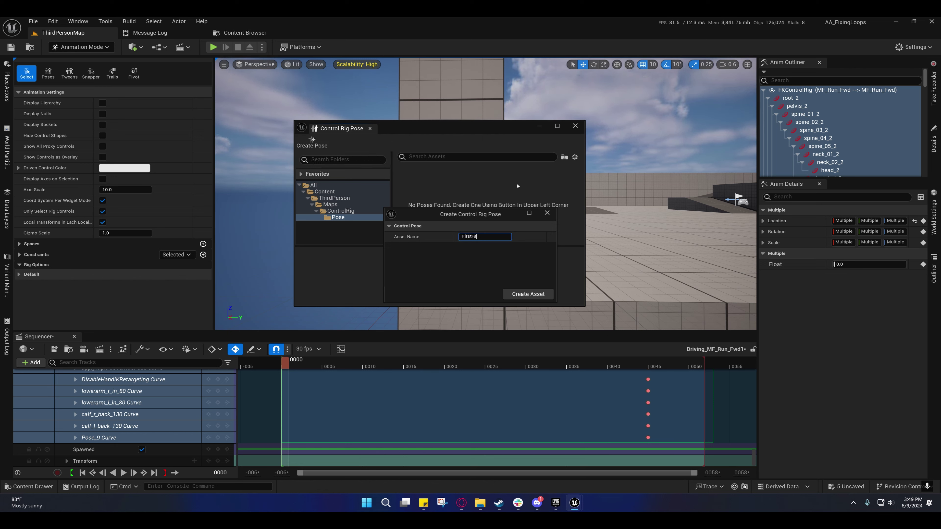
click(529, 294)
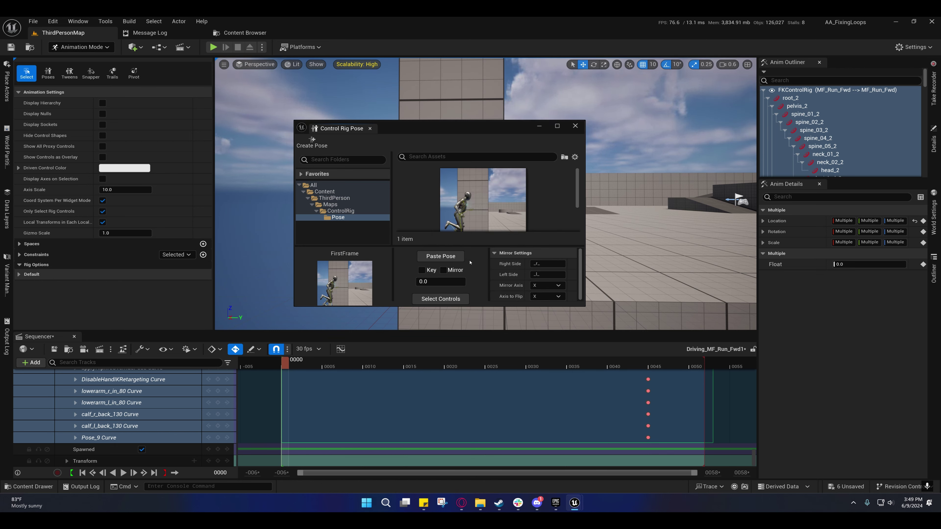
drag(448, 121, 448, 46)
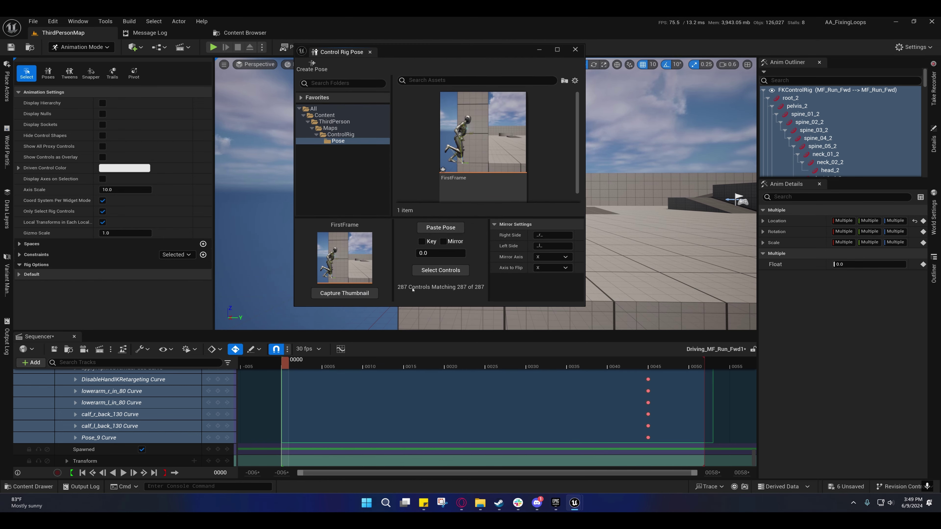
- Paste the FirstFrame pose with Key enabled at frame 52 and close the pose library
drag(286, 366, 708, 365)
mouse_move(671, 260)
right_down()
mouse_move(734, 260)
mouse_move(671, 260)
right_up()
scroll(671, 260, up, 1)
drag(479, 64, 858, 103)
right_drag(445, 193, 411, 193)
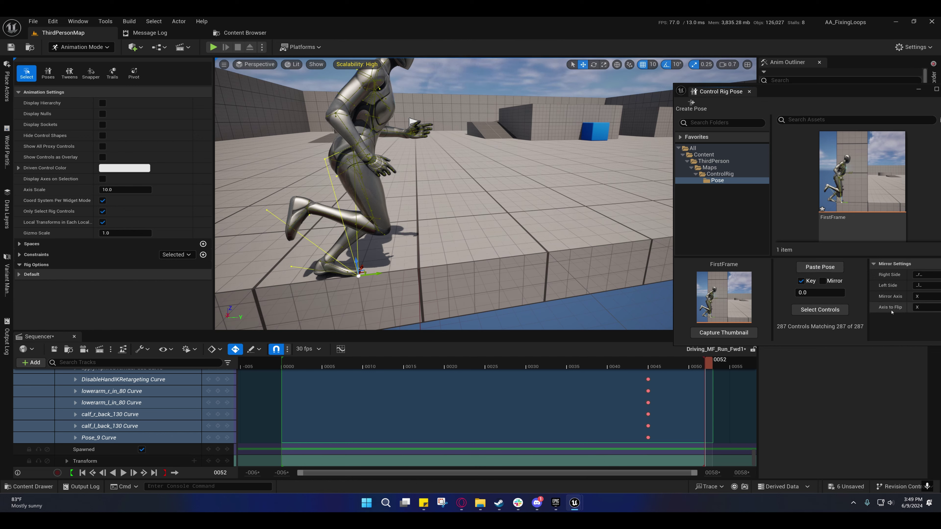
click(821, 269)
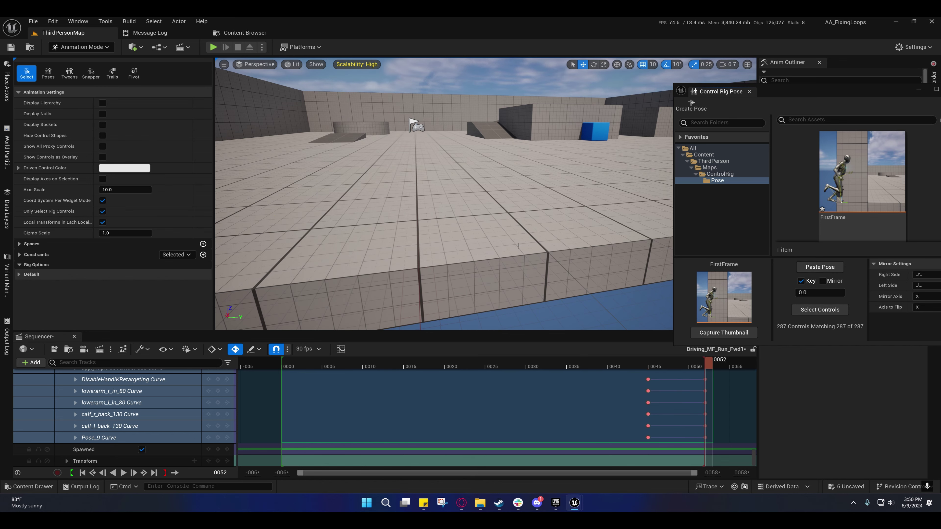
mouse_move(518, 246)
right_down()
mouse_move(382, 222)
mouse_move(381, 244)
mouse_move(333, 237)
mouse_move(518, 246)
right_up()
scroll(367, 237, down, 2)
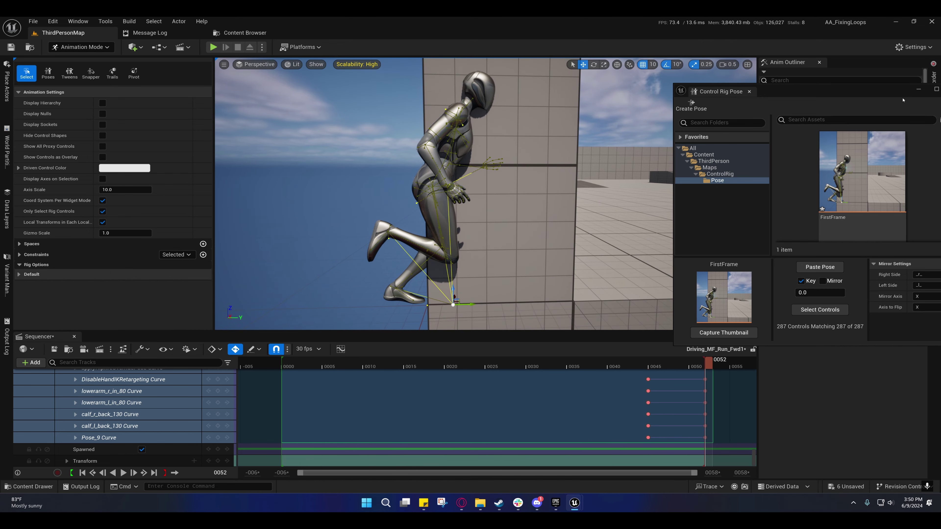
drag(833, 90, 641, 122)
click(765, 121)
- Delete the root_2 control's key at frame 52 in the additive section
key(s)
mouse_move(636, 180)
right_down()
mouse_move(660, 188)
mouse_move(636, 169)
right_up()
scroll(162, 396, up, 5)
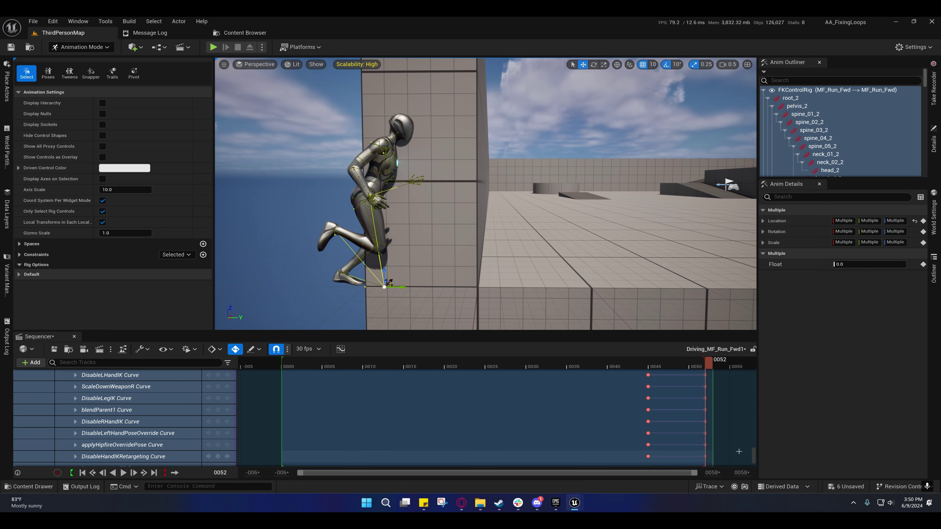
drag(753, 456, 753, 398)
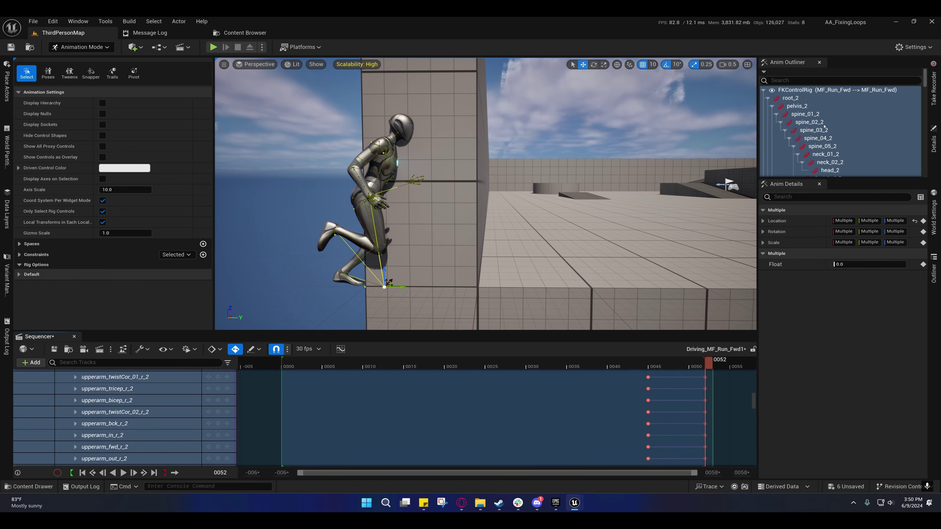
click(786, 99)
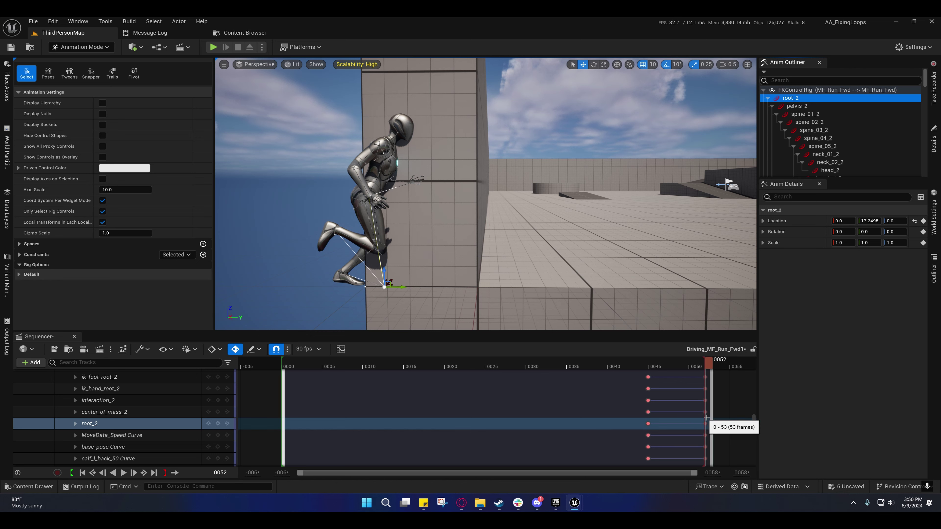
drag(720, 421, 702, 426)
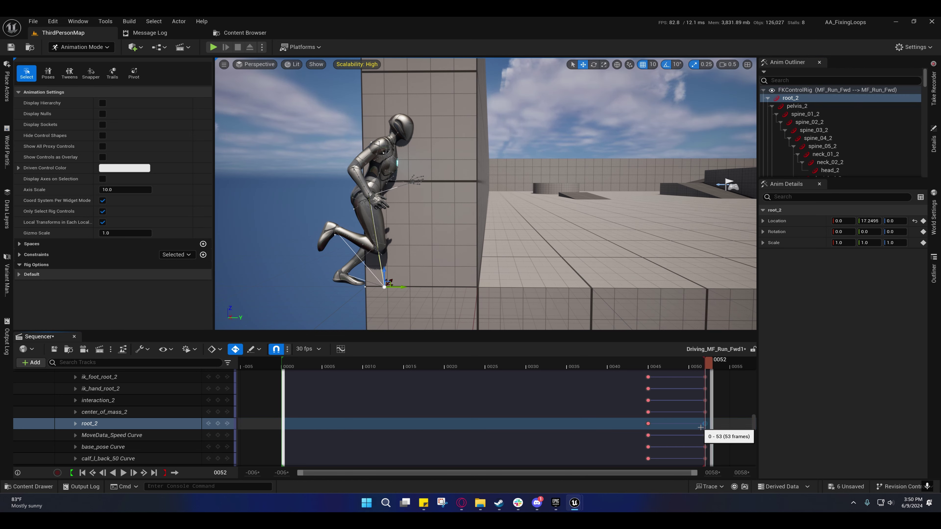
key(Delete)
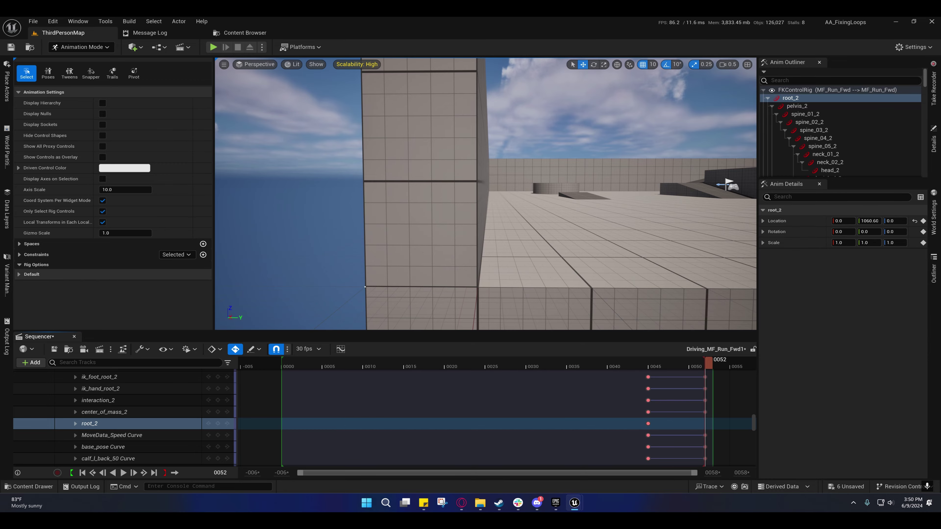
- Examine the character's pose and root position at frame 52 up close in the viewport
right_drag(407, 237, 444, 234)
scroll(493, 241, up, 1)
key(w)
key(d)
key(w)
scroll(448, 237, down, 1)
key(s)
key(q)
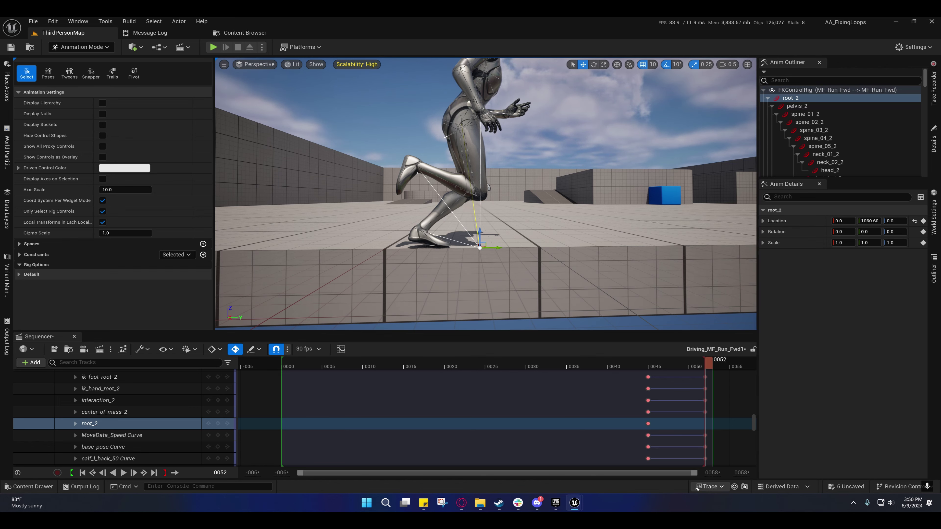
- Scrub between frames 45 and 52 to examine how the run blends into the FirstFrame pose in the additive section
right_drag(592, 260, 617, 251)
key(e)
scroll(607, 253, down, 1)
key(s)
drag(711, 364, 651, 361)
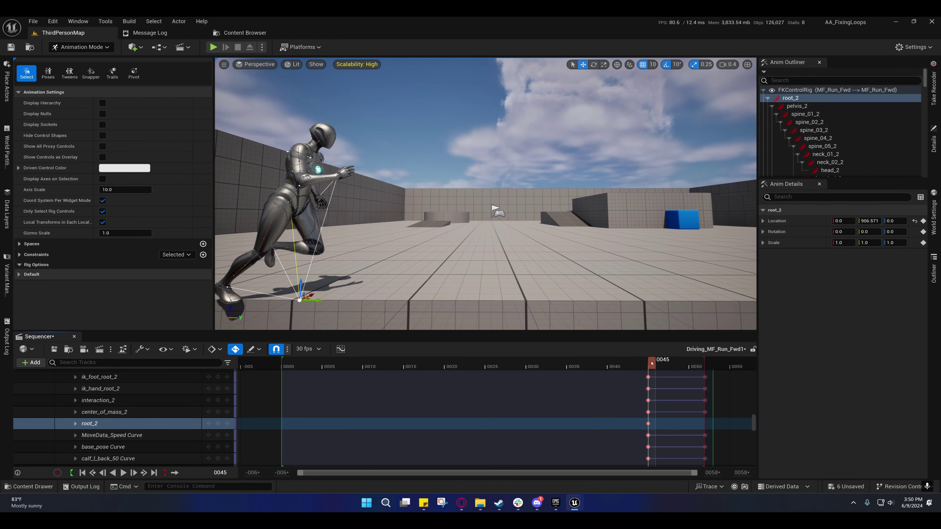
scroll(481, 408, up, 3)
scroll(478, 409, up, 8)
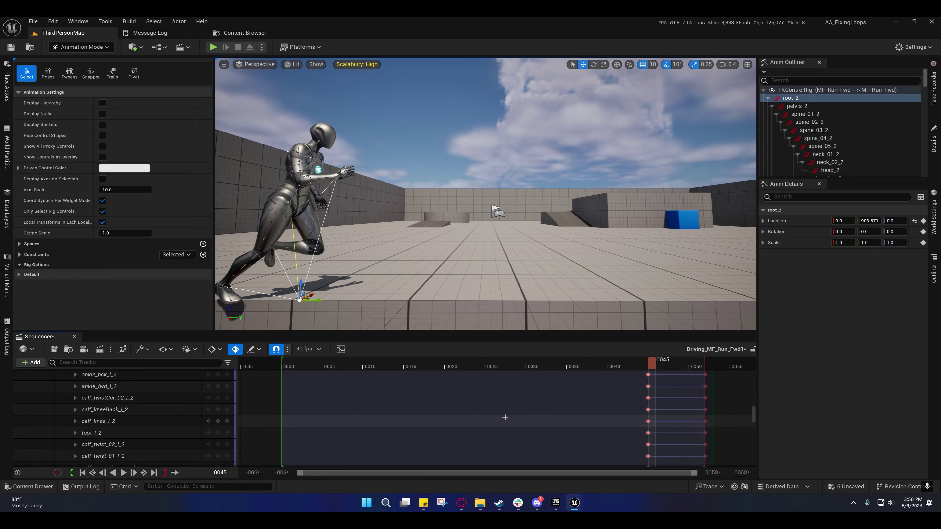
drag(651, 366, 700, 362)
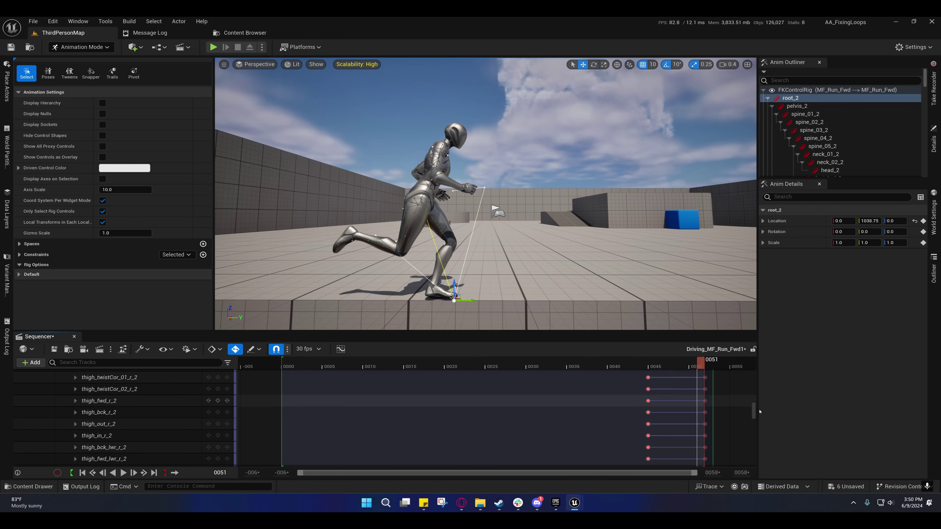
- Delete the additive FKControlRig section from the MF_Run_Fwd binding, leaving the baked section in place
drag(753, 411, 760, 363)
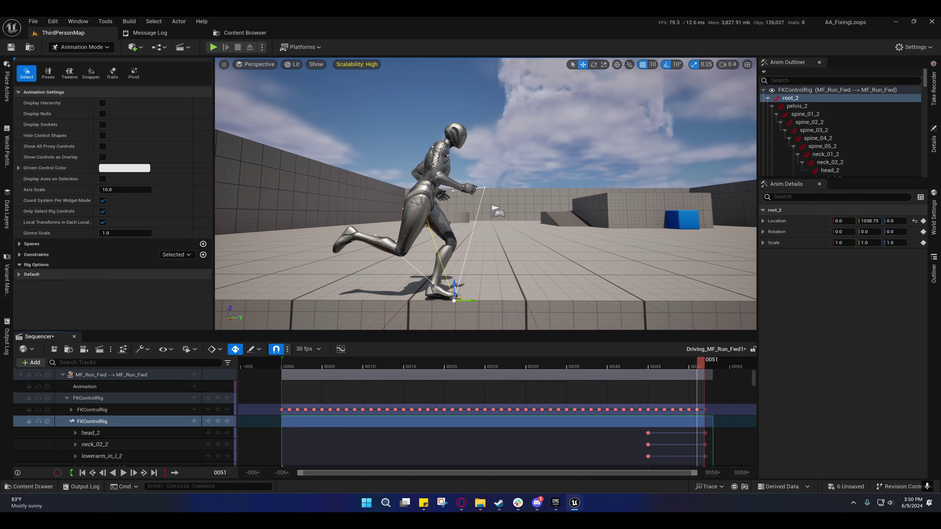
click(71, 421)
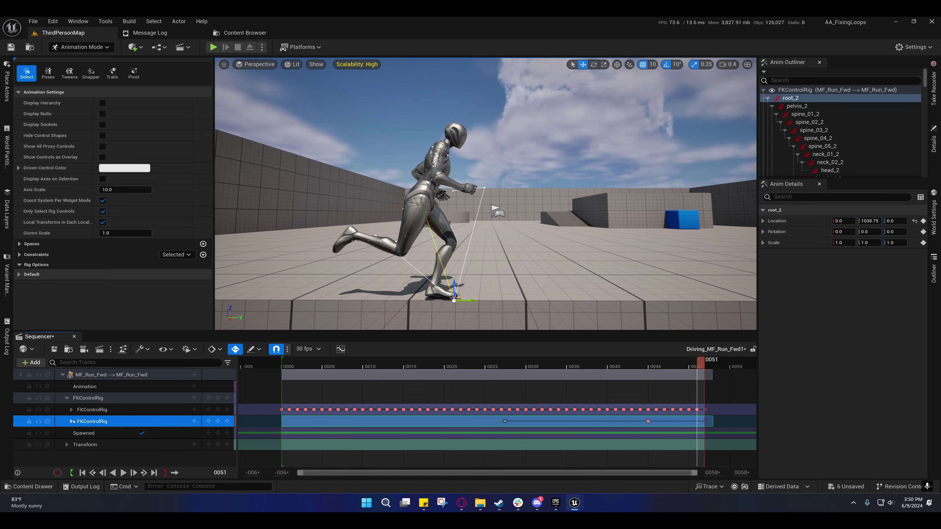
click(123, 411)
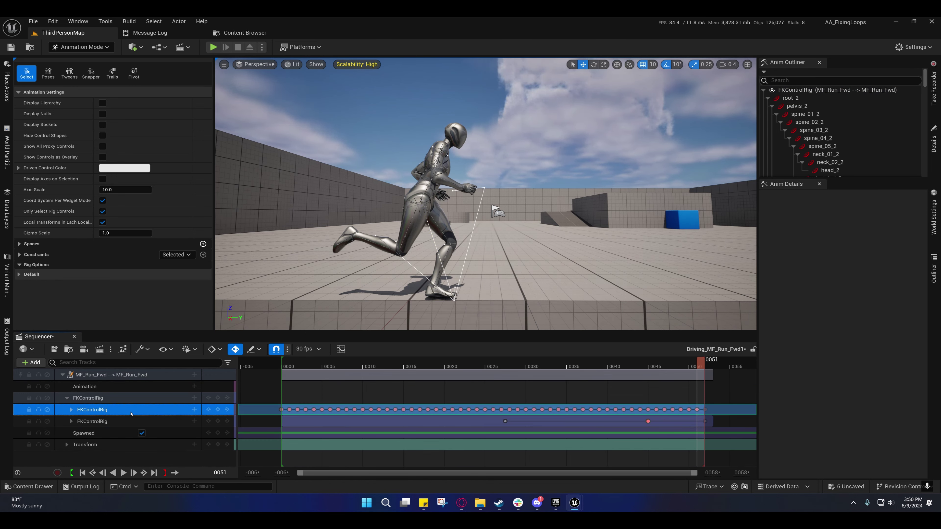
click(107, 421)
right_click(107, 421)
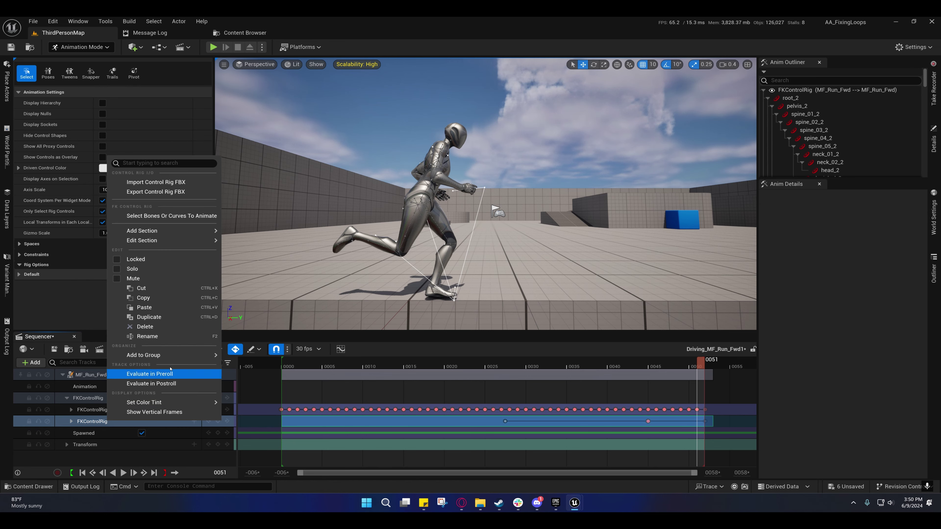
click(208, 327)
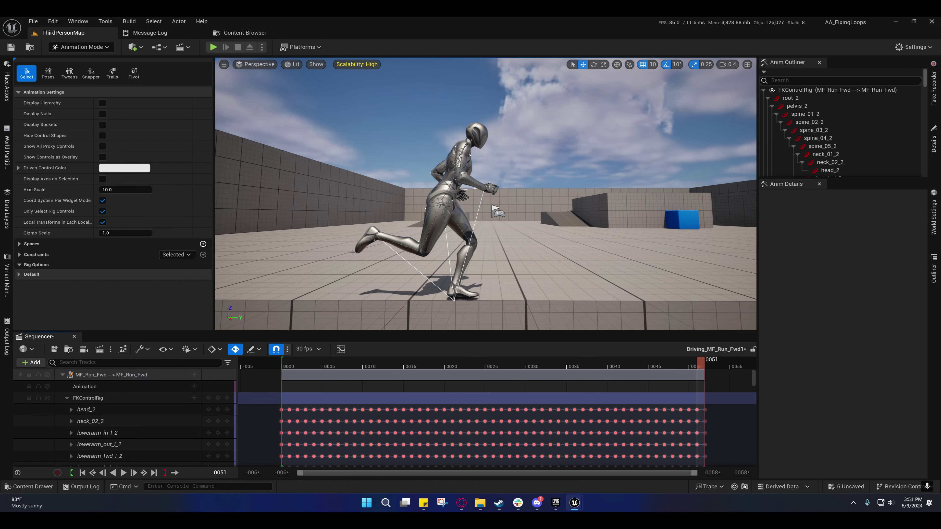
- Collapse the FKControlRig track, move the playhead to frame 52 and save the level sequence
double_click(104, 396)
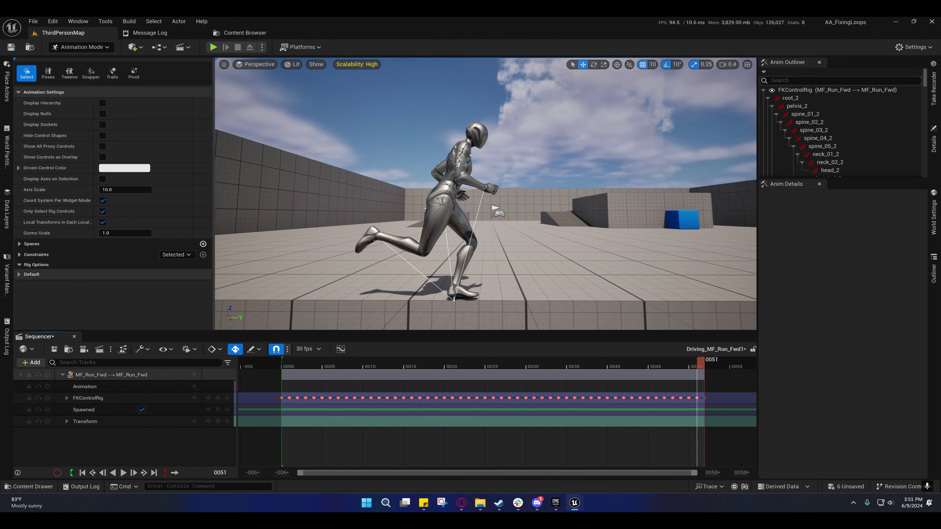
mouse_move(700, 362)
mouse_down()
mouse_move(677, 361)
mouse_move(709, 366)
mouse_up()
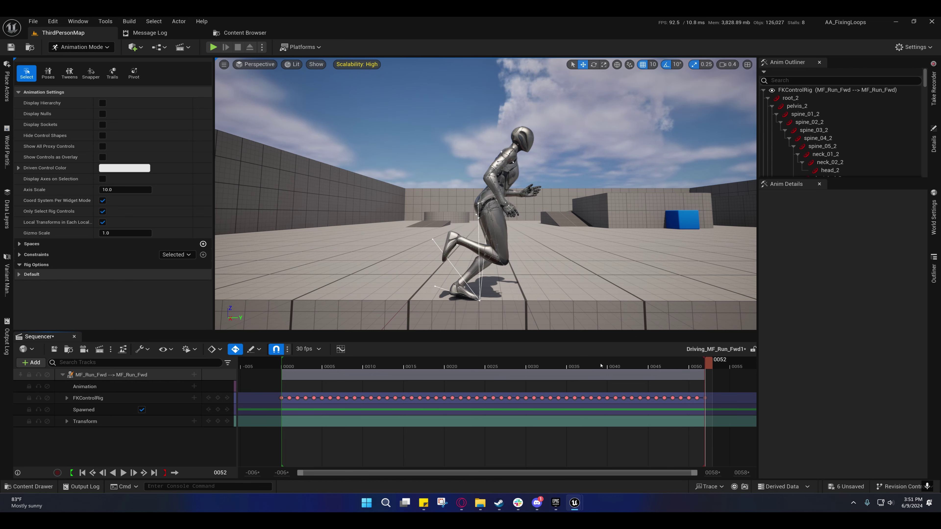
click(54, 349)
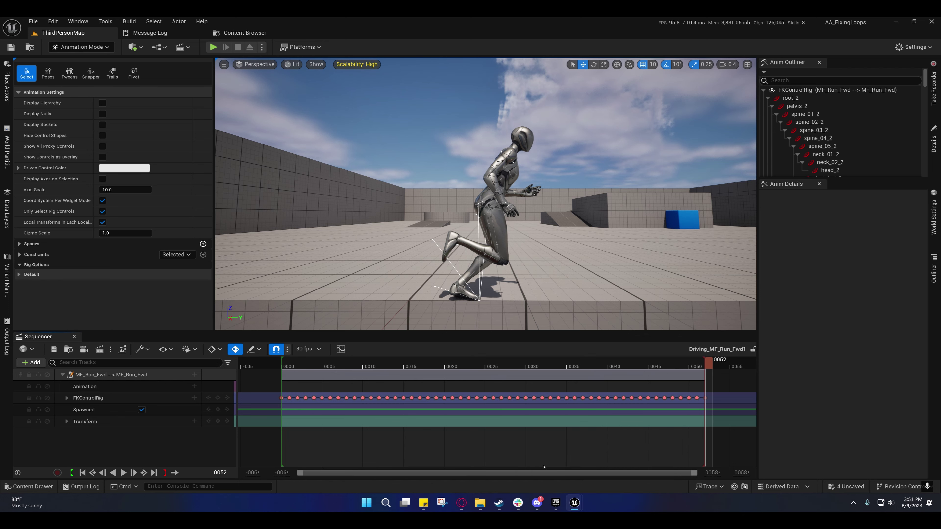
- Switch to the animation editor and open the original MF_Run_Fwd animation from its content folder
key(alt+Tab)
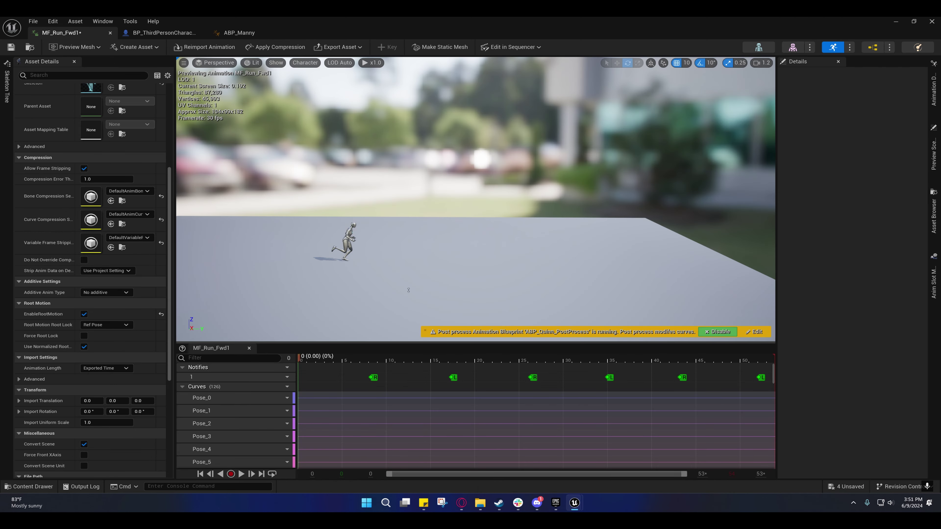
click(29, 47)
double_click(491, 412)
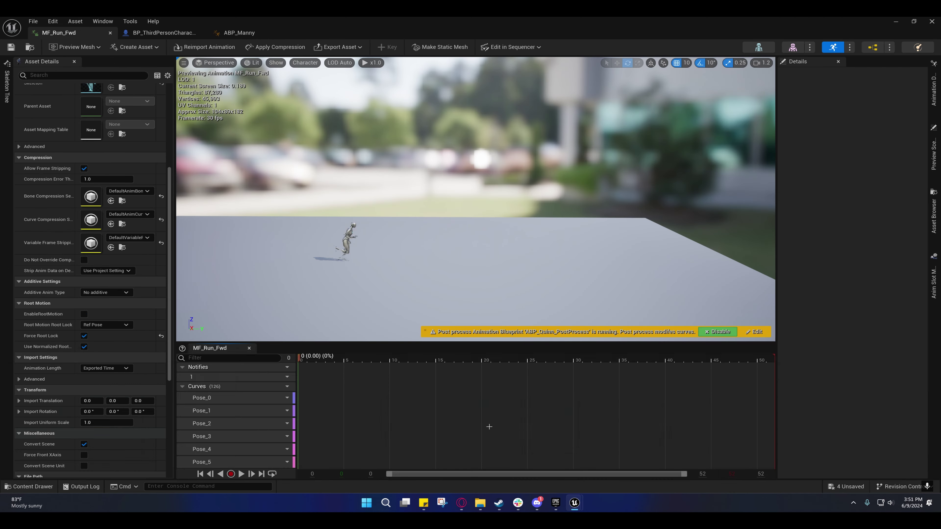
- Compare the first and last frames of MF_Run_Fwd by jumping repeatedly between its start and end
click(261, 476)
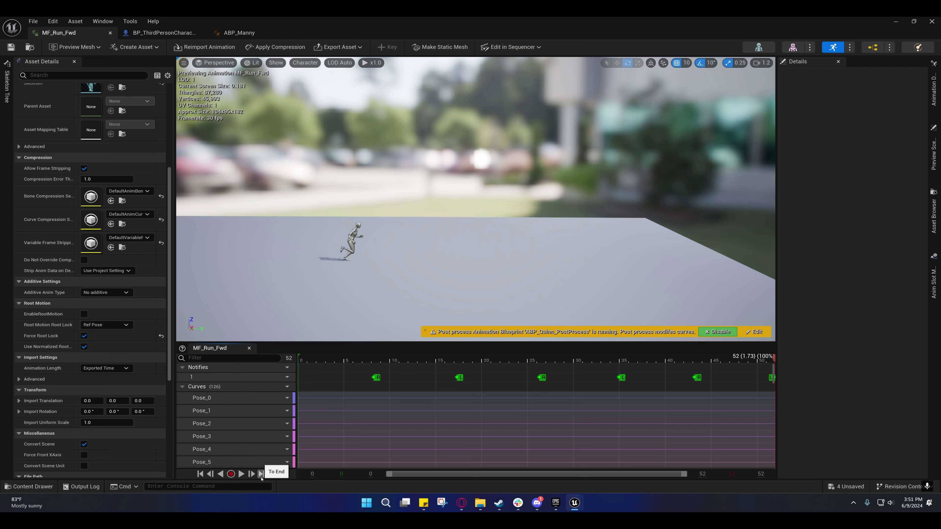
click(210, 474)
click(203, 474)
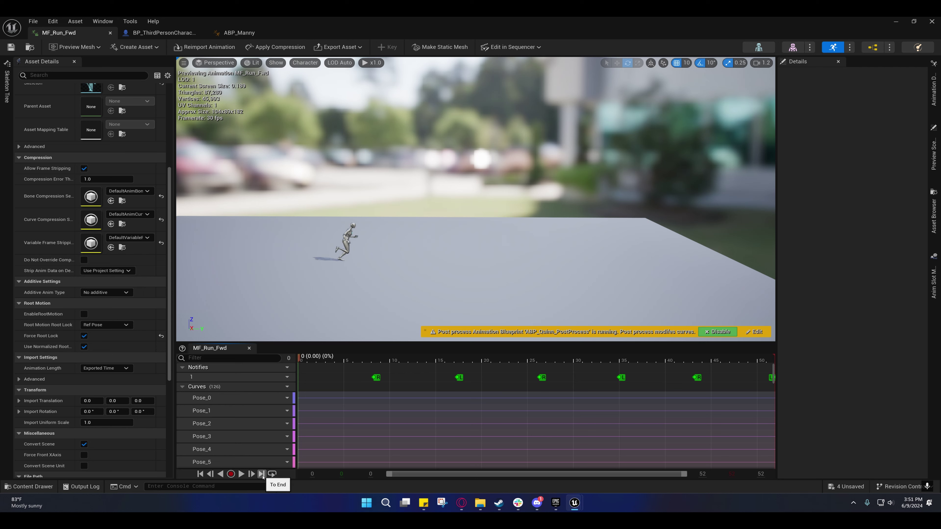
click(261, 474)
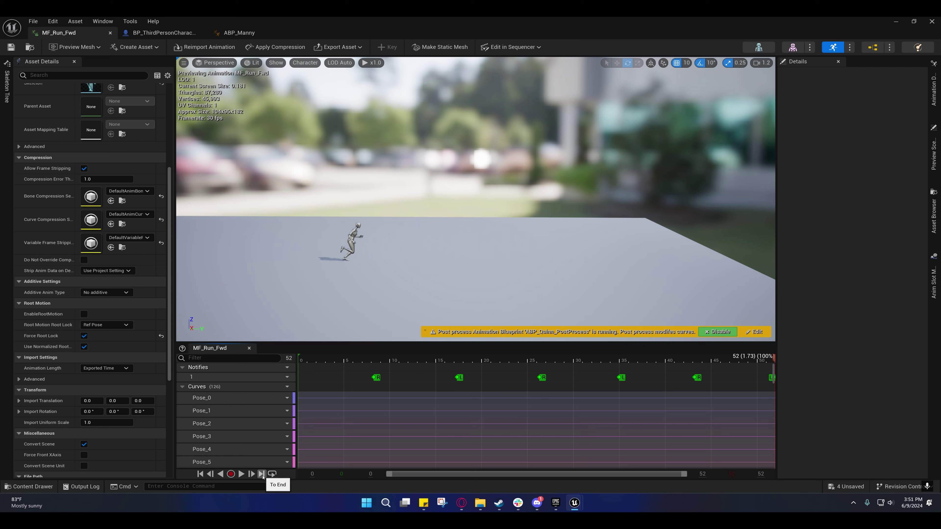
click(200, 474)
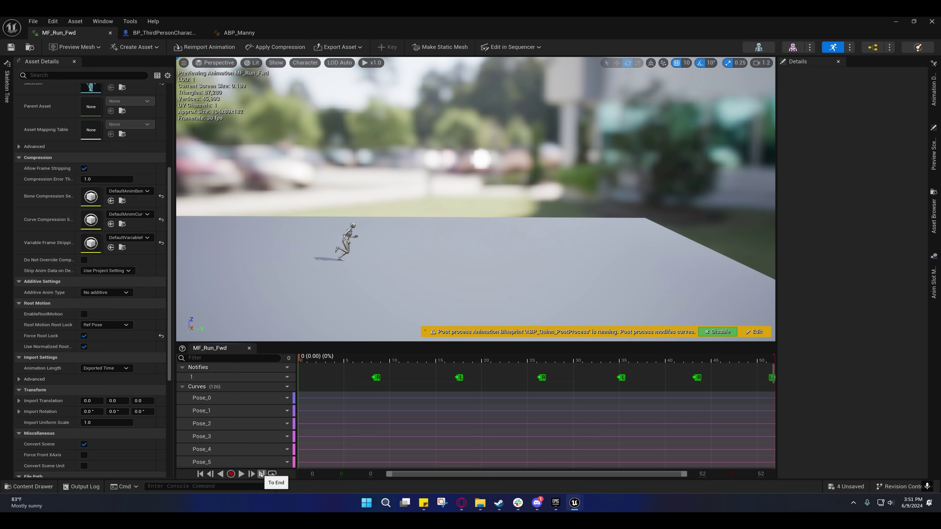
click(262, 474)
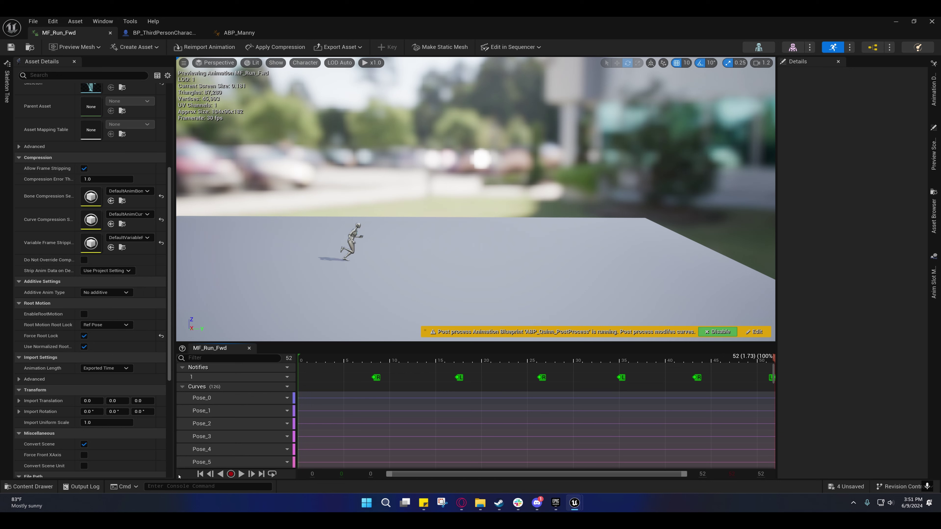
click(201, 475)
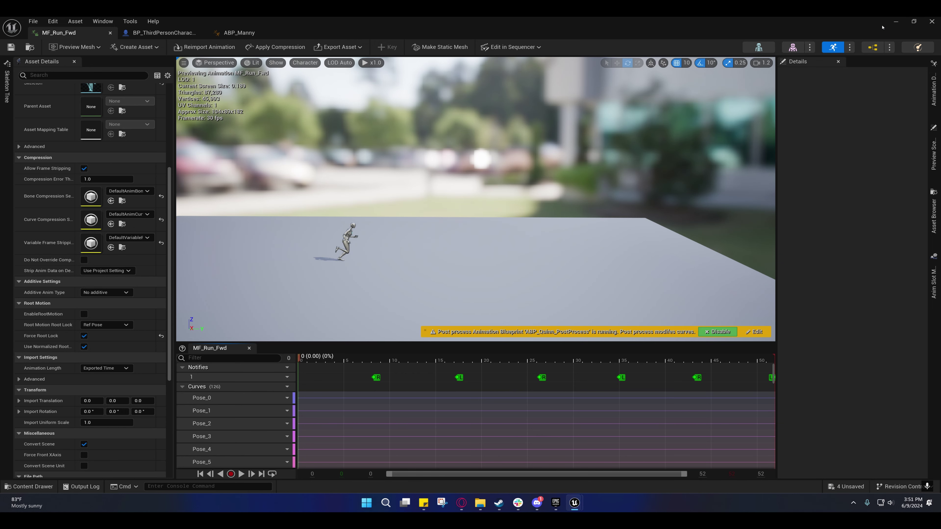
- Play MF_Run_Fwd up close in the preview to examine its loop, pause it and return to the level editor
click(241, 474)
key(w)
right_drag(476, 199, 581, 202)
scroll(556, 201, down, 1)
key(w)
right_drag(509, 225, 500, 228)
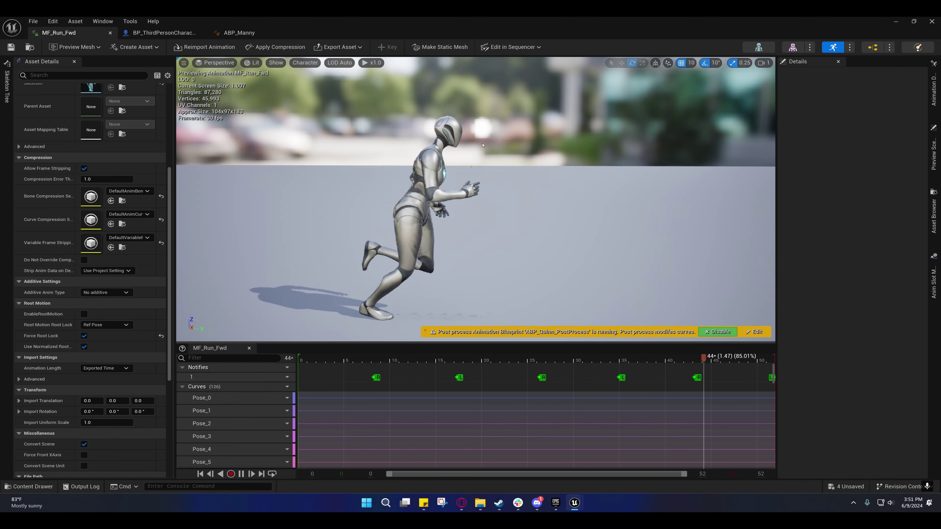
click(242, 473)
click(504, 47)
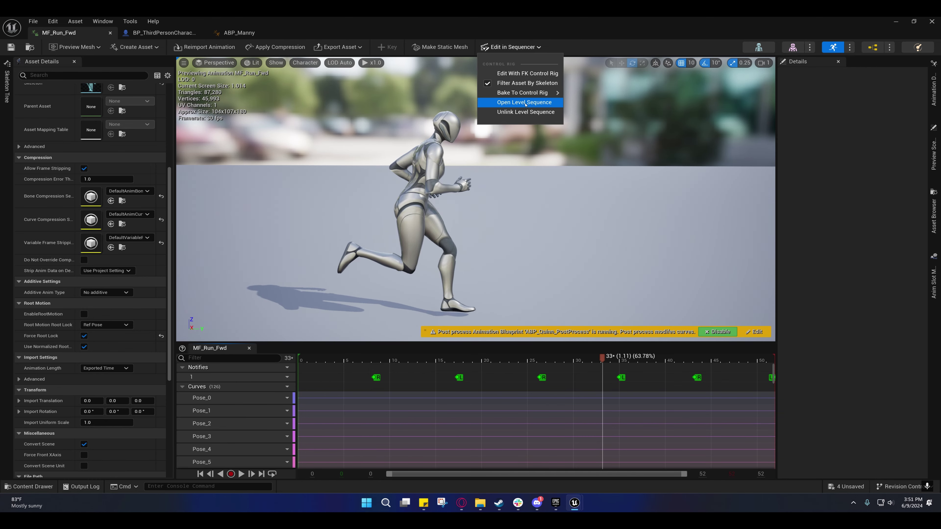
click(896, 22)
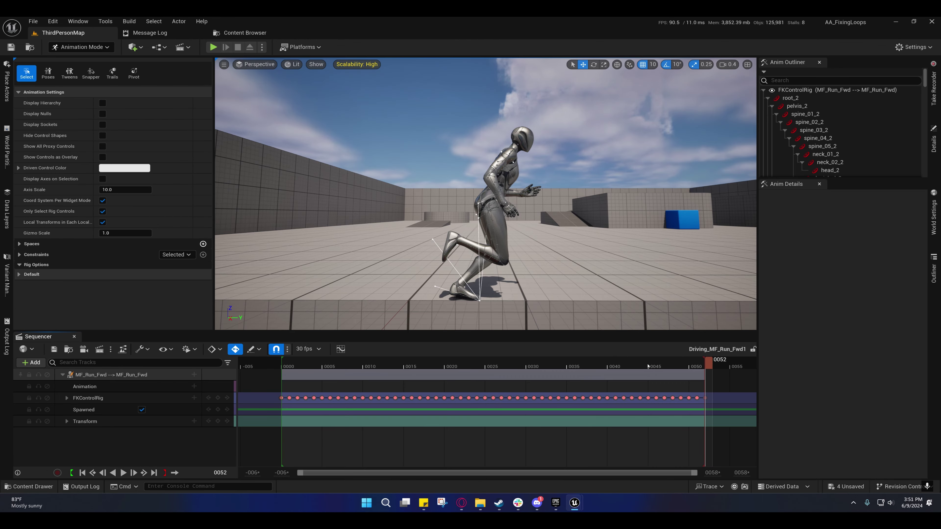
- Examine the character's feet at frame 52, expand the FKControlRig track and select the root_2 control to inspect its location and keys
mouse_move(533, 274)
right_down()
mouse_move(533, 311)
mouse_move(544, 272)
right_up()
scroll(530, 296, down, 2)
scroll(537, 300, up, 2)
key(w)
key(s)
key(d)
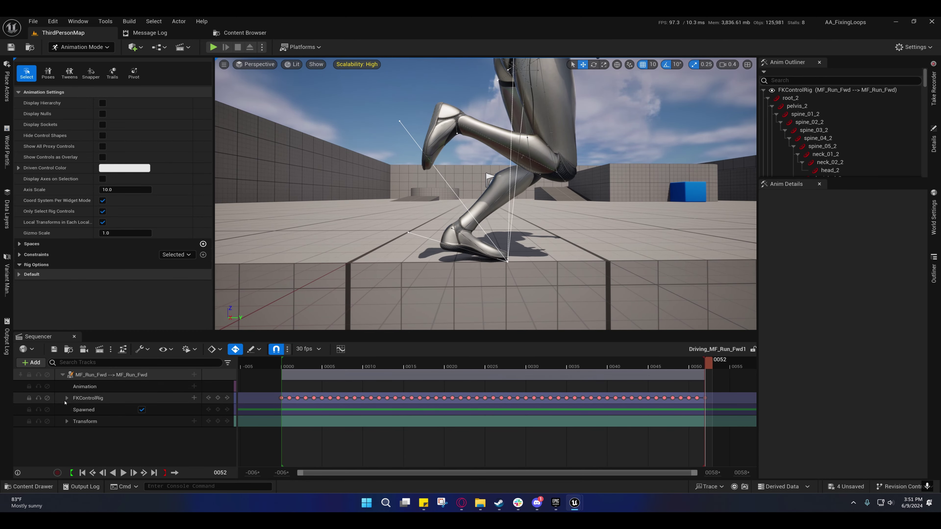
click(67, 398)
scroll(111, 426, down, 1)
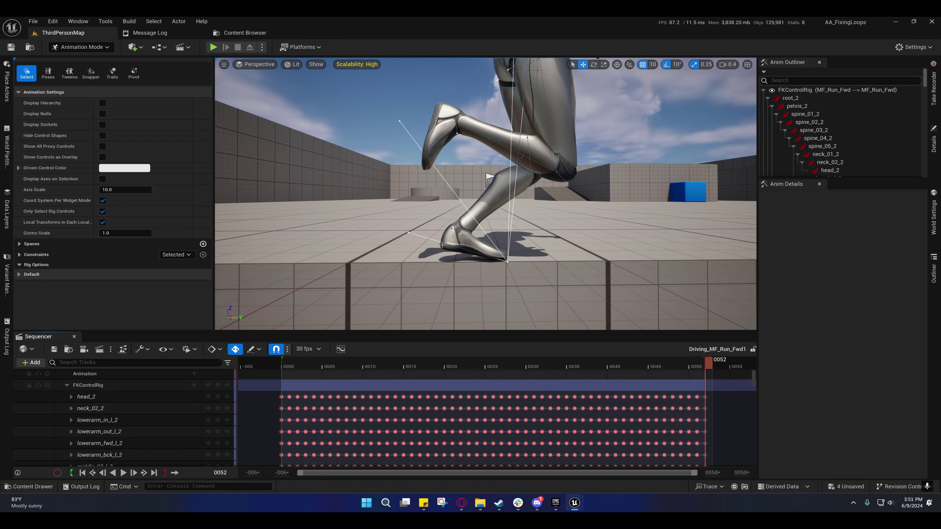
click(793, 106)
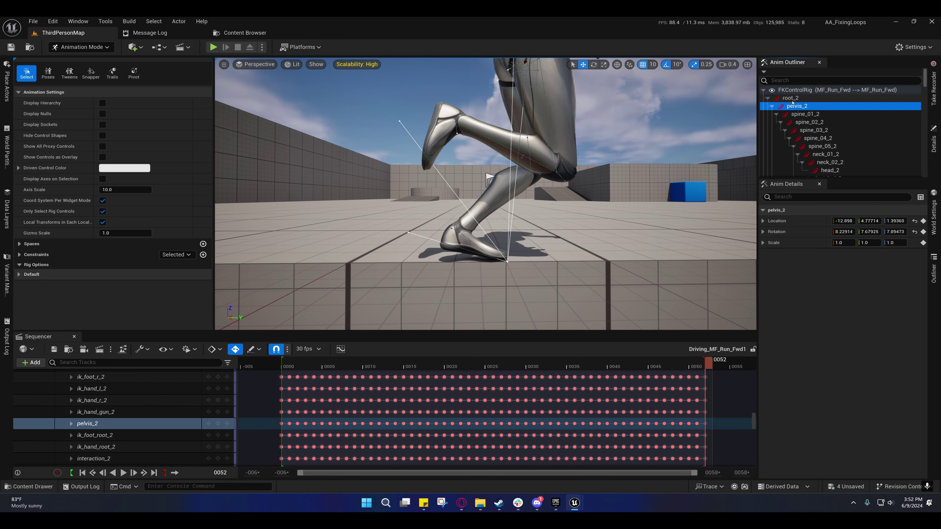
click(791, 99)
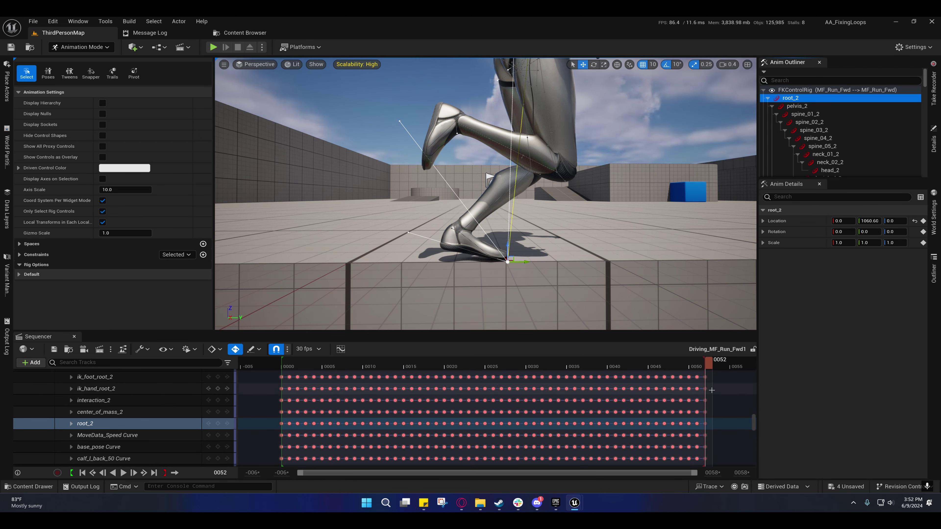
- Compare the poses at frames 51 and 52, return to frame 52 and collapse the FKControlRig track
click(701, 364)
right_click(702, 364)
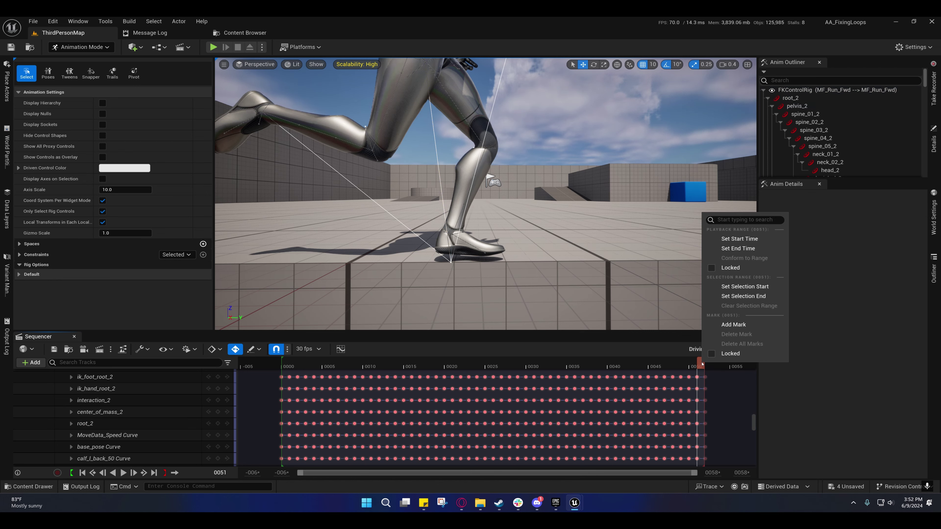
click(700, 365)
drag(700, 365, 707, 363)
mouse_move(576, 508)
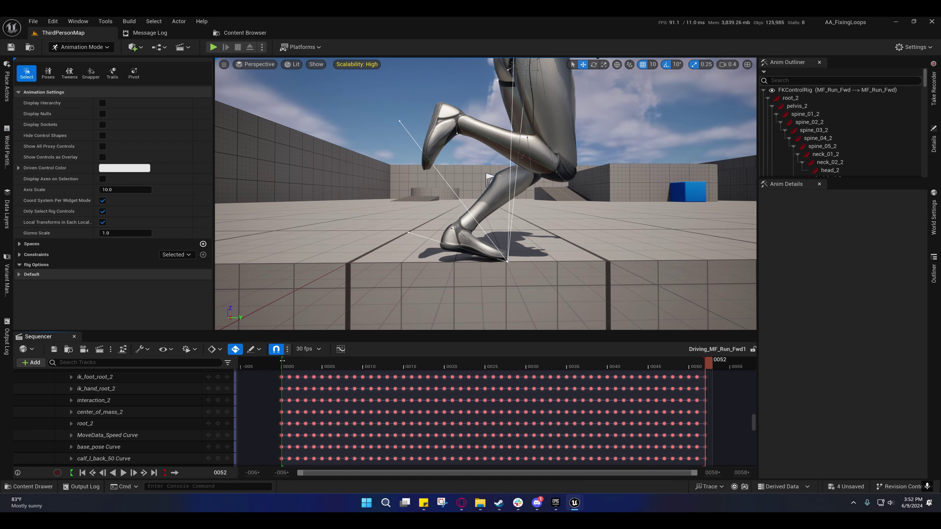
scroll(126, 408, up, 5)
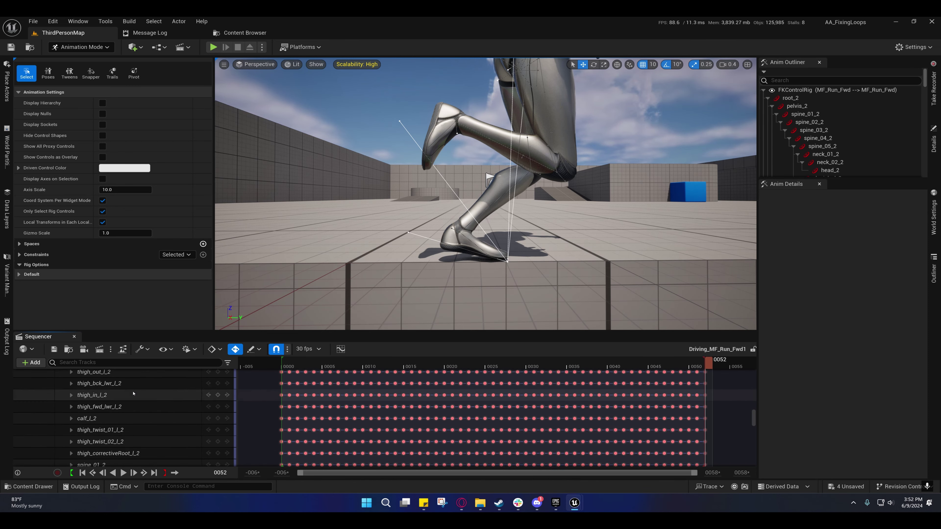
drag(754, 418, 755, 371)
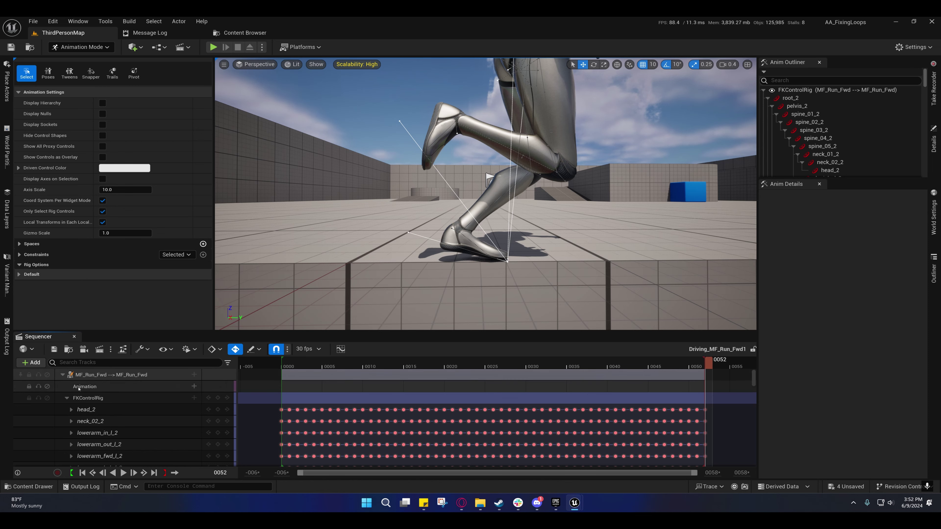
click(68, 398)
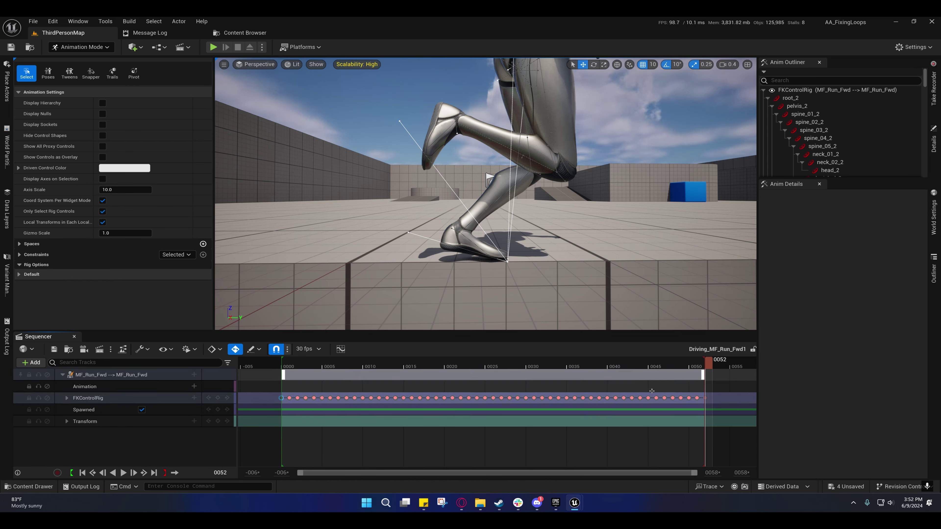
- Paste the FirstFrame pose onto all of its controls except root_2 at frame 52, with keying enabled
click(48, 73)
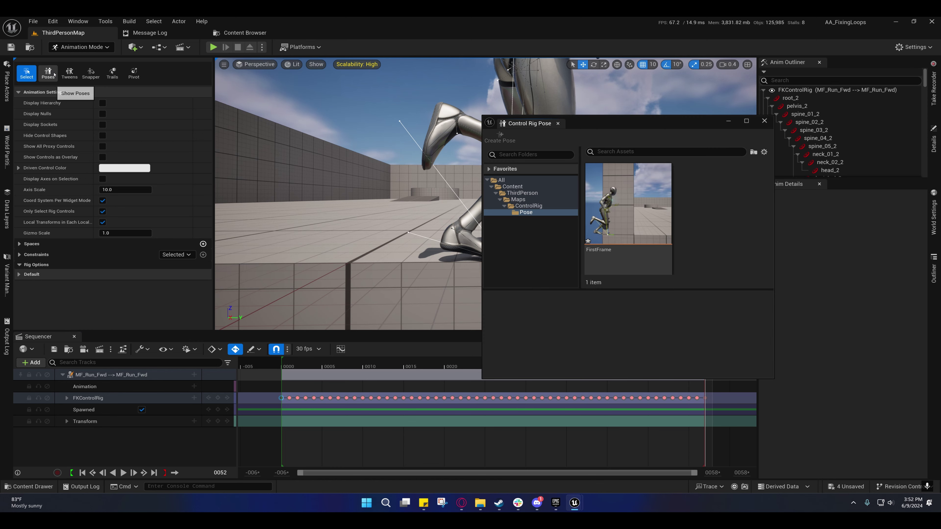
drag(600, 123, 218, 85)
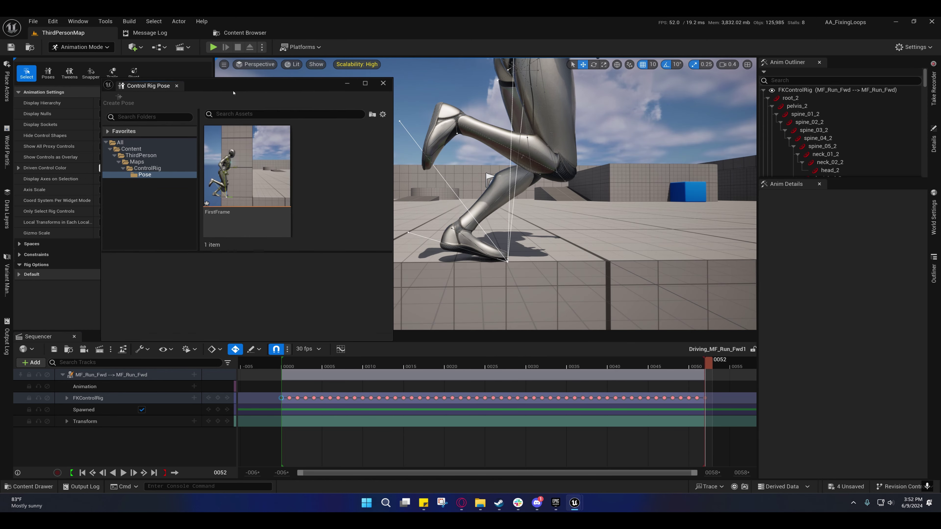
click(225, 162)
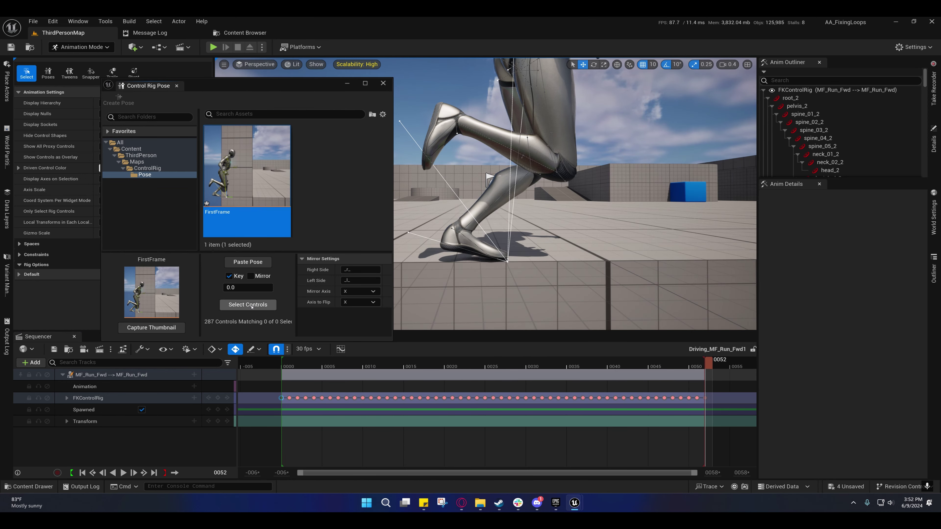
click(250, 308)
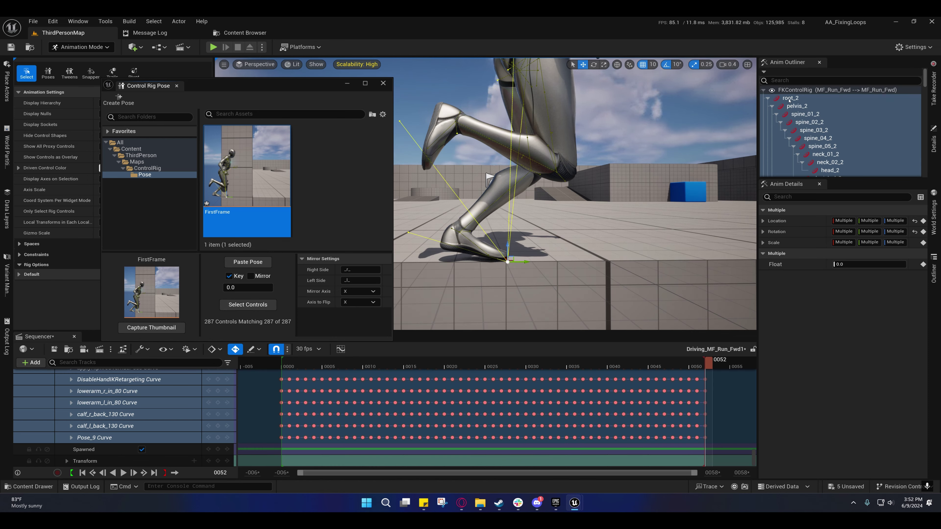
ctrl+click(789, 98)
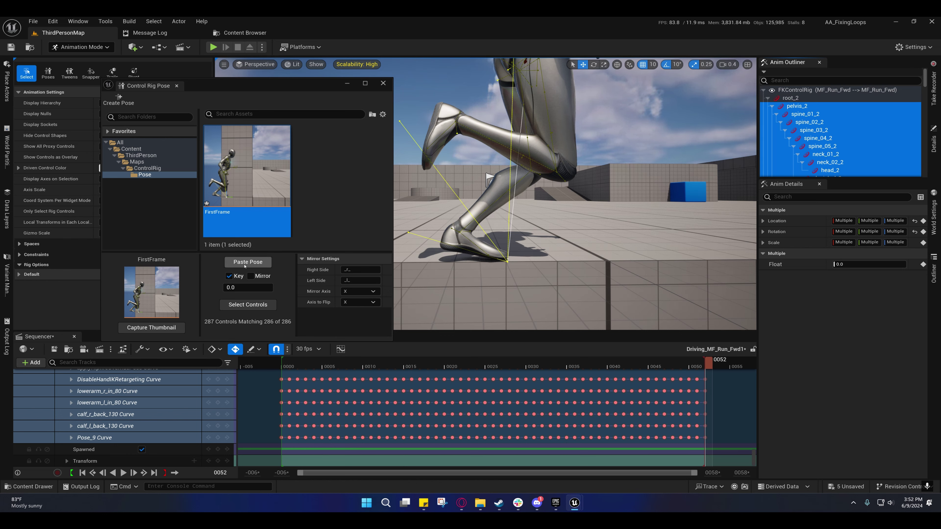
click(246, 263)
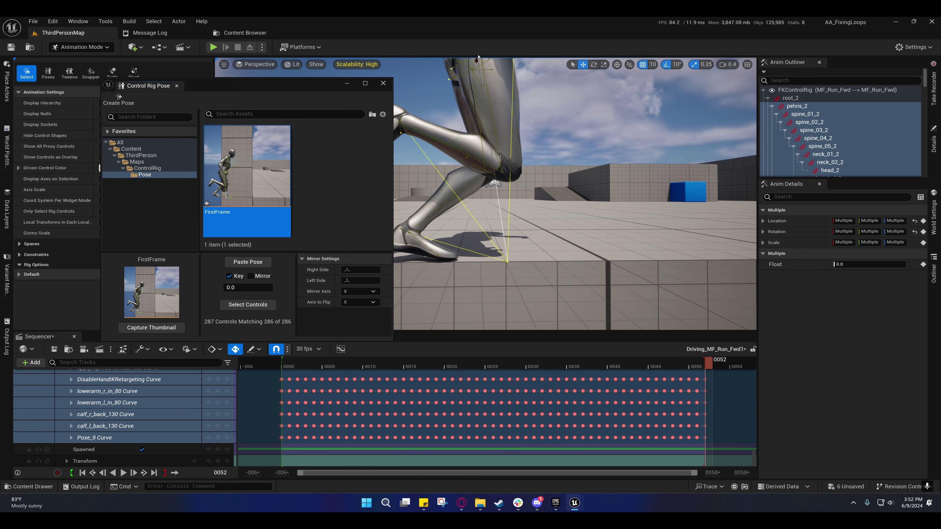
- Save the Driving_MF_Run_Fwd1 sequence with the pasted pose and collapse the FKControlRig track
right_drag(496, 227, 491, 225)
key(s)
middle_drag(474, 150, 474, 139)
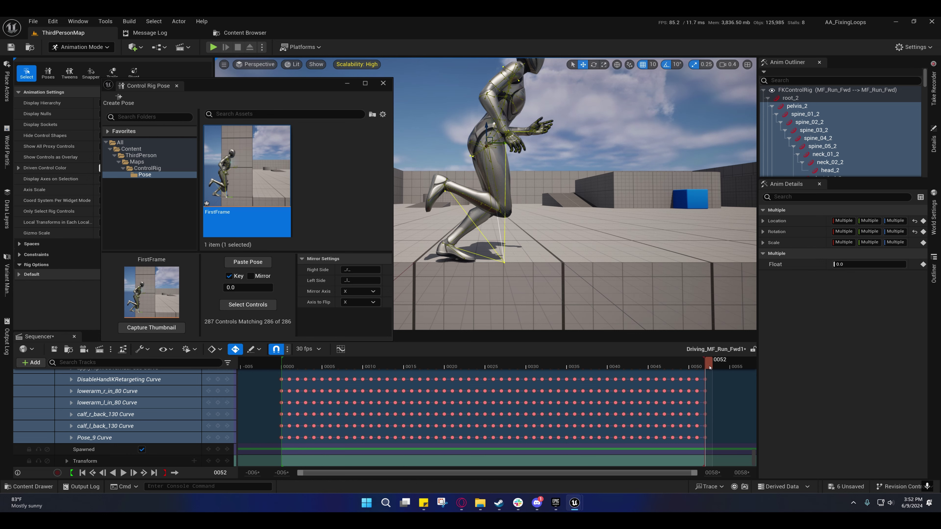
mouse_move(708, 365)
mouse_down()
mouse_move(700, 364)
mouse_move(709, 364)
mouse_up()
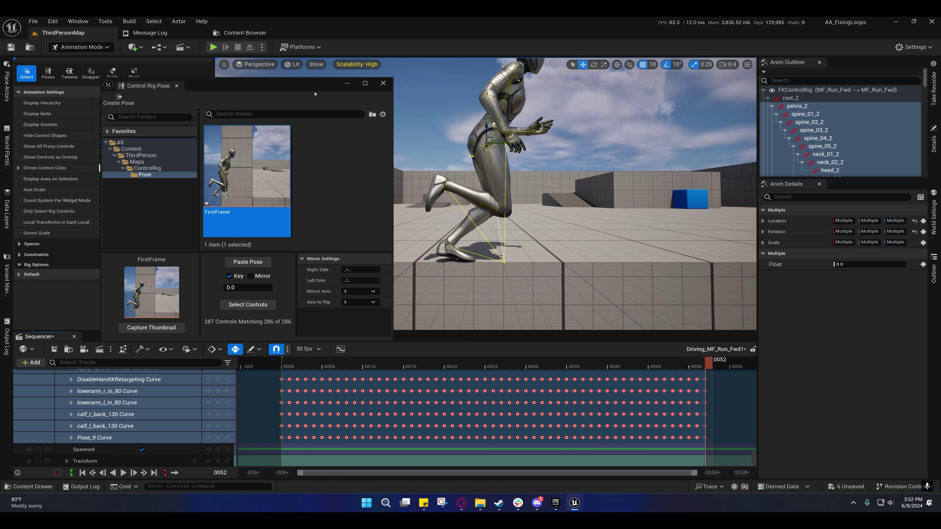
click(345, 85)
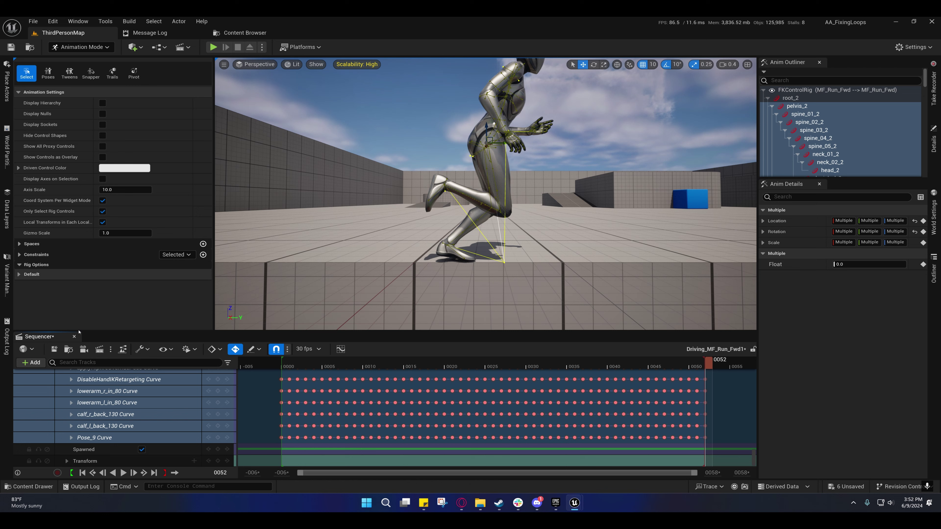
click(55, 349)
scroll(208, 406, up, 5)
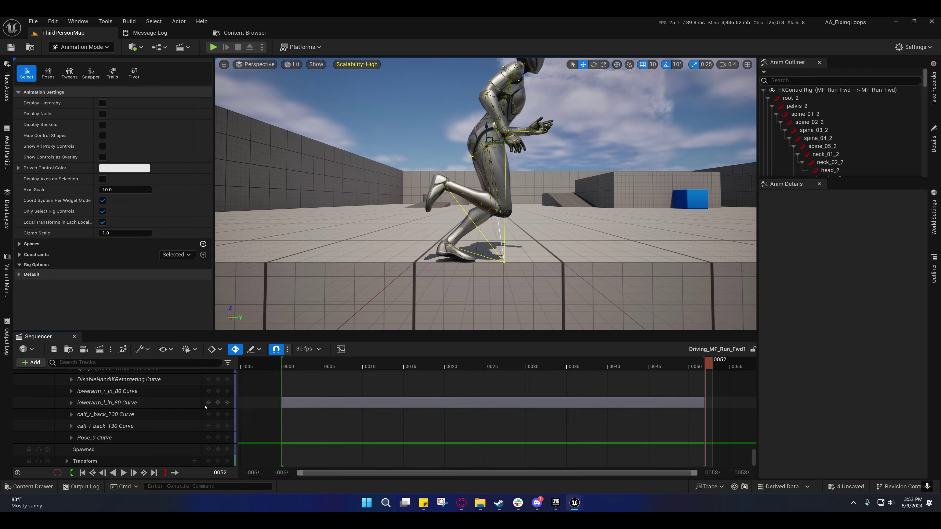
scroll(208, 406, up, 3)
drag(753, 454, 753, 371)
click(68, 398)
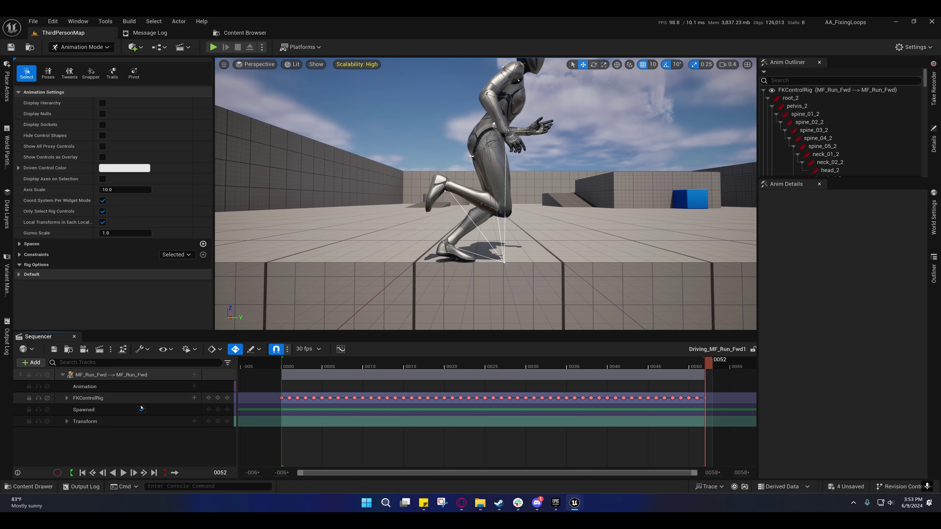
- Move between frames 0 and 52, briefly reopen the pose library and examine the character's whole body at frame 52
click(279, 367)
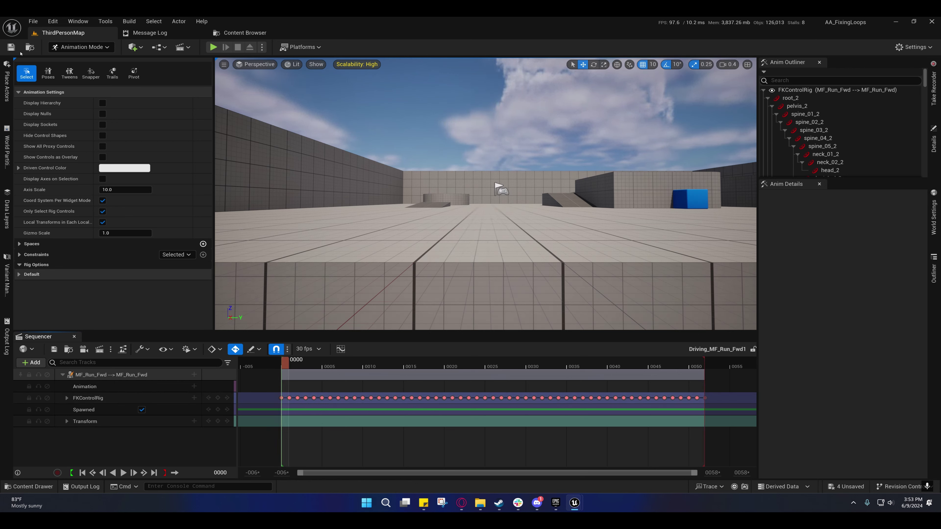
click(48, 73)
drag(281, 369, 706, 362)
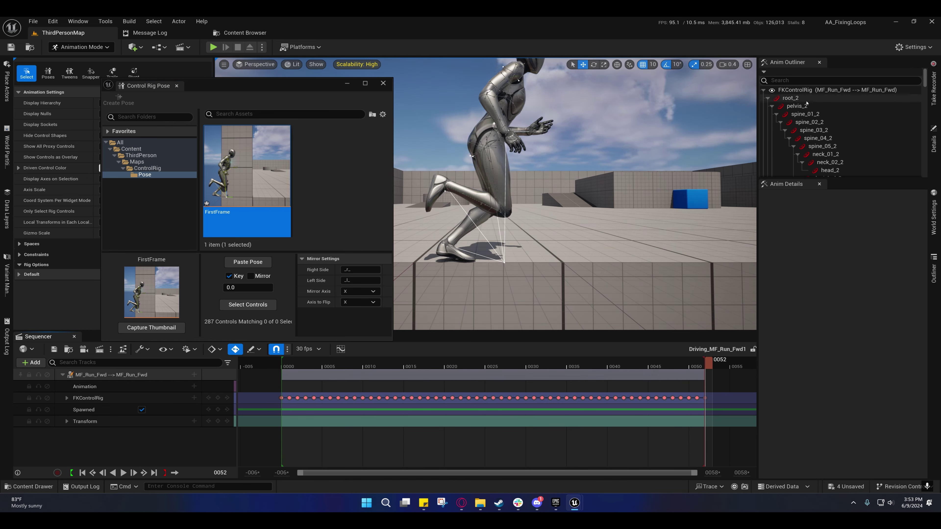
click(382, 83)
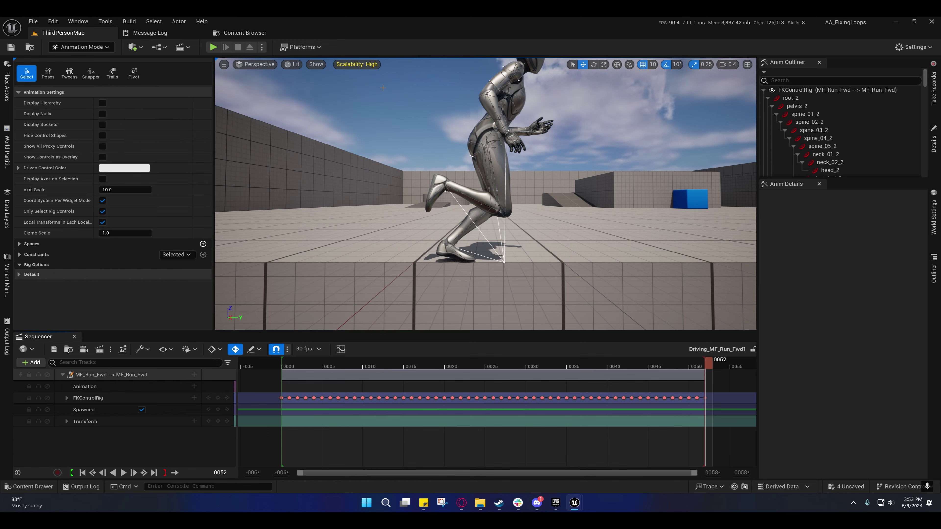
key(s)
right_drag(483, 196, 482, 196)
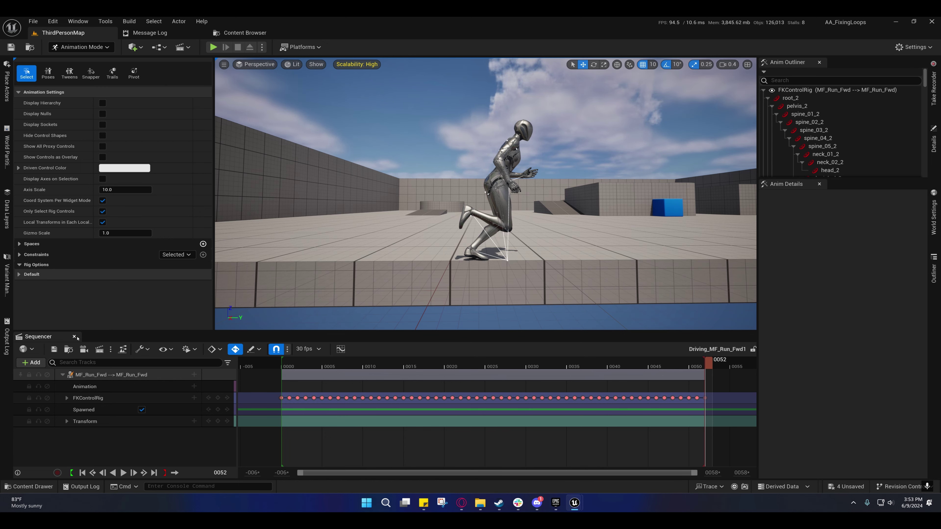
- Play MF_Run_Fwd in the animation editor to examine its loop, and return to the level editor
mouse_move(575, 502)
click(620, 460)
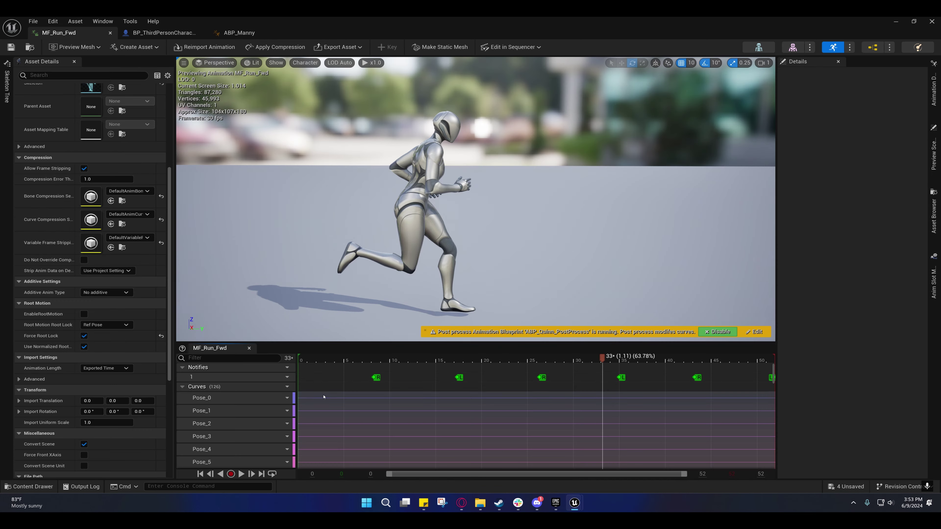
click(241, 474)
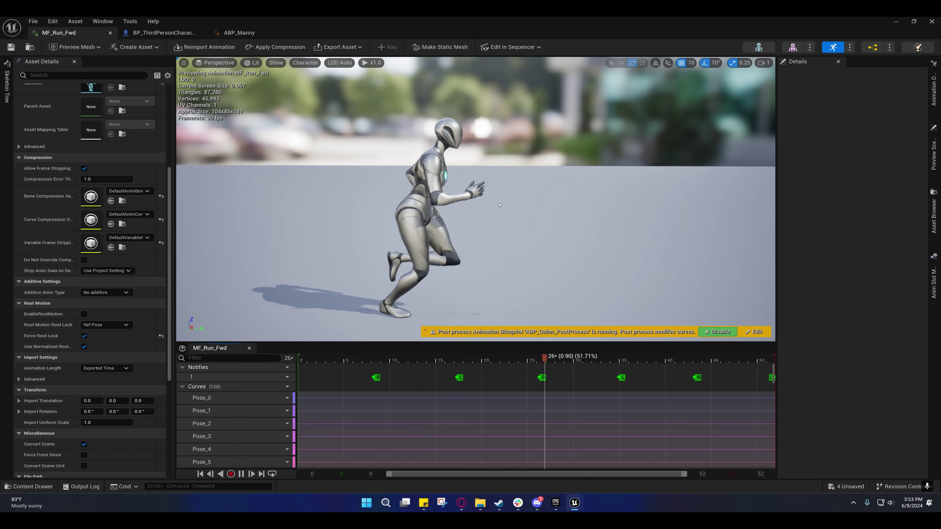
click(895, 21)
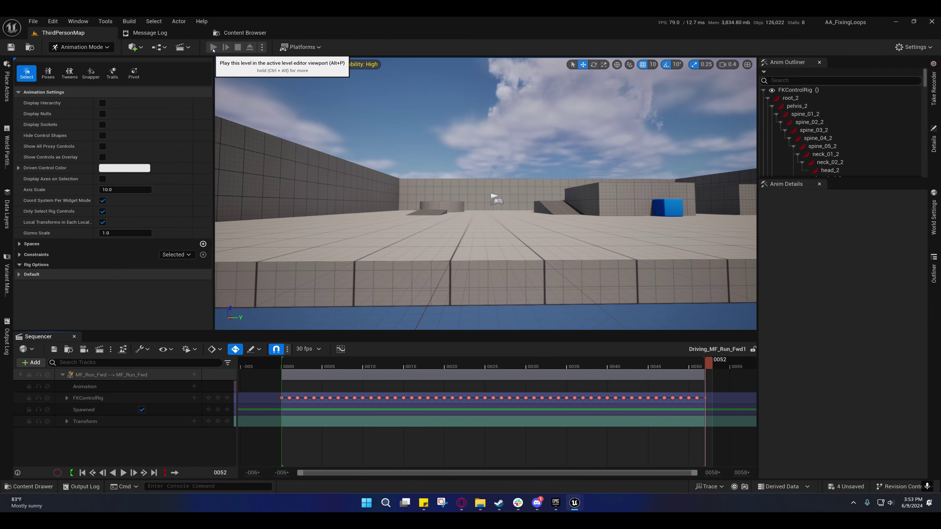
- Close the Sequencer and play the level, running the character in several directions to check the run loop, and end the session
click(214, 48)
click(75, 336)
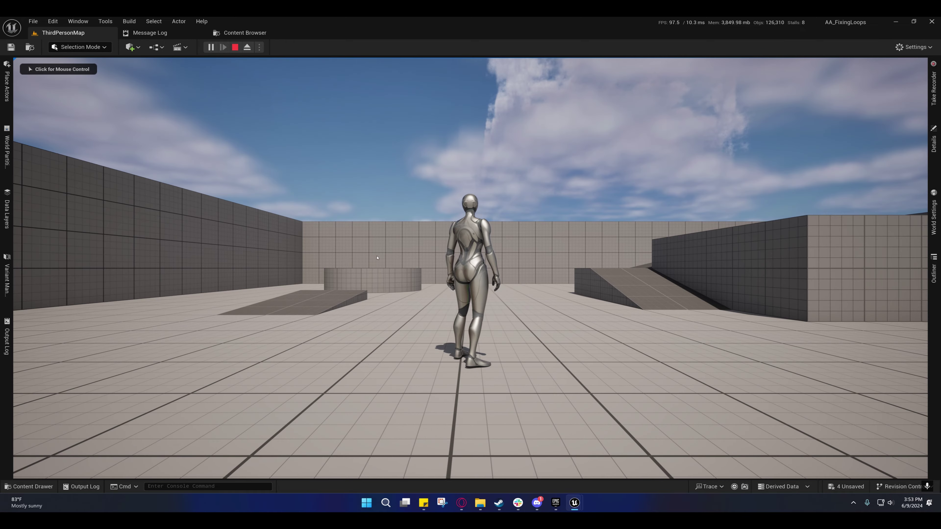
click(74, 337)
key(d)
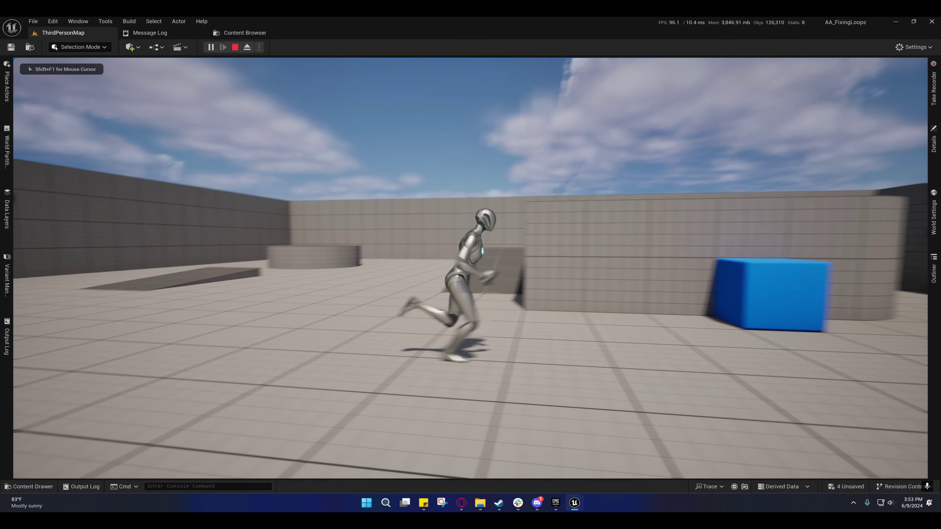
key(w)
key(a)
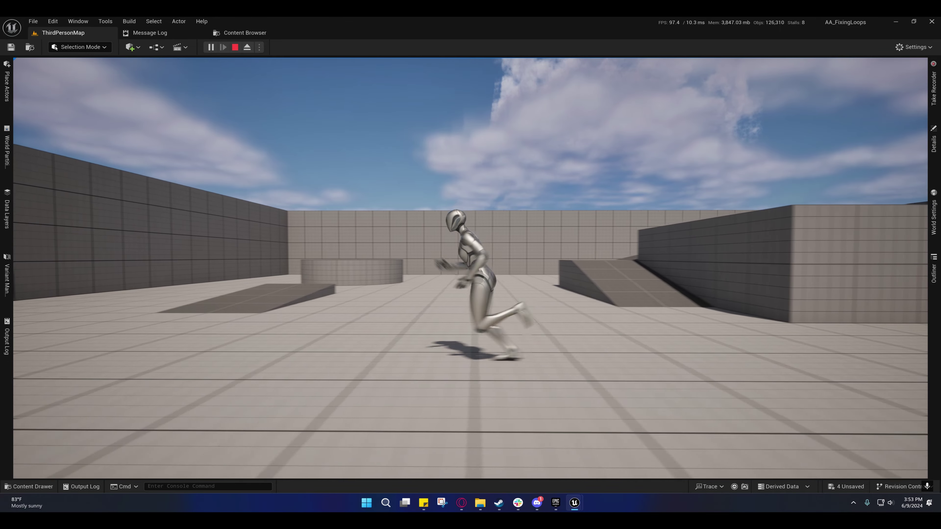
key(w)
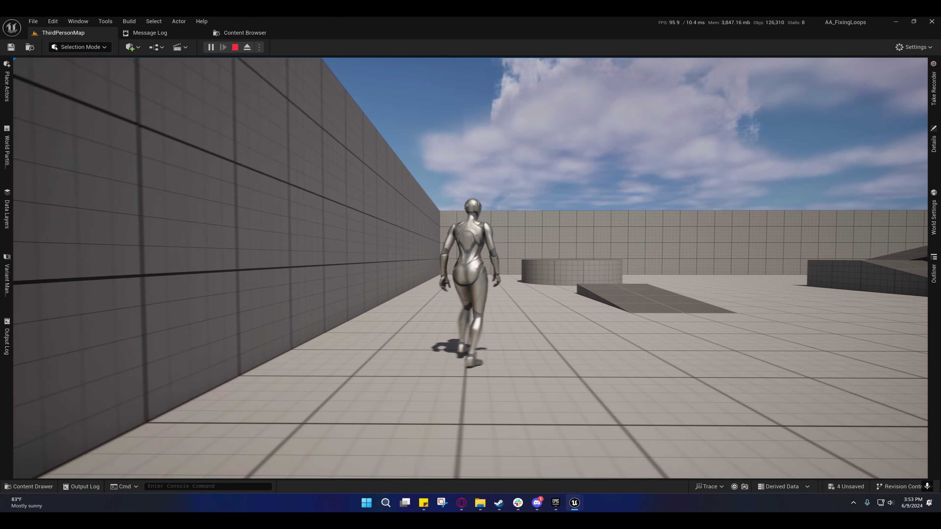
key(d)
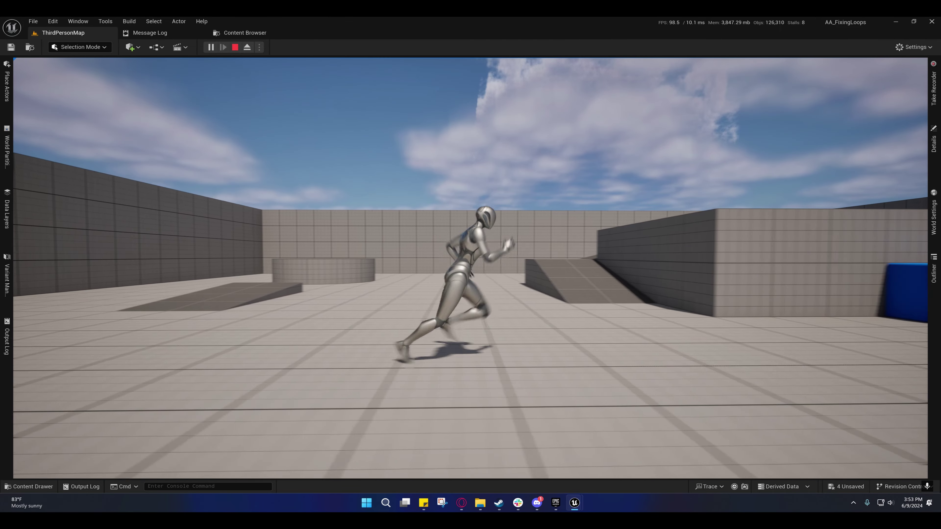
key(d)
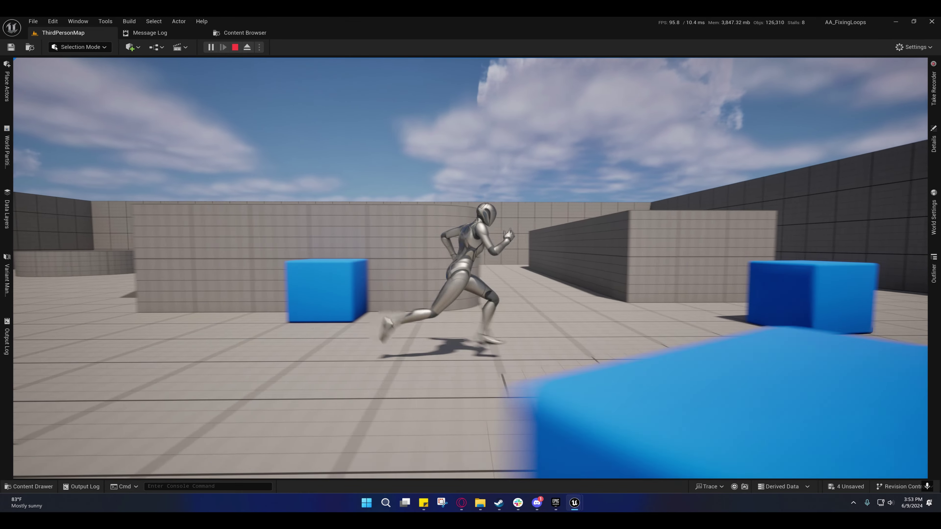
key(d)
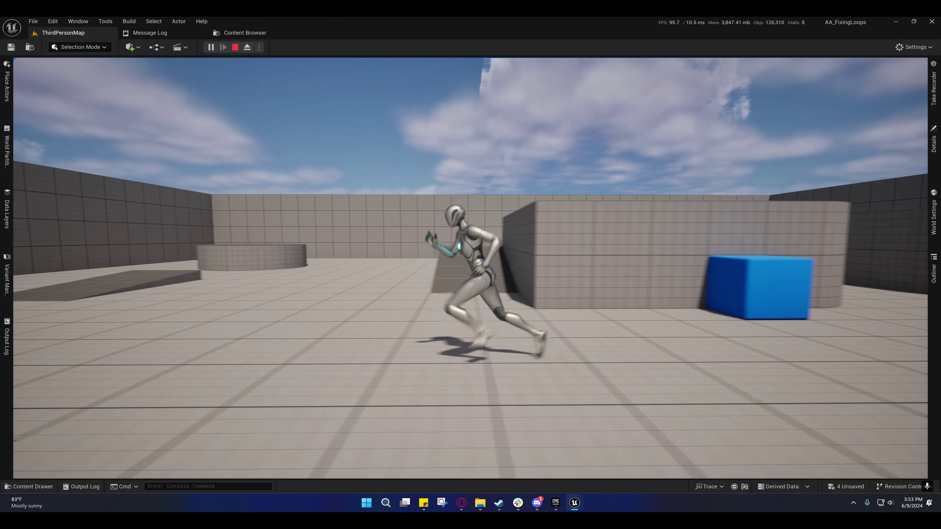
key(d)
key(Escape)
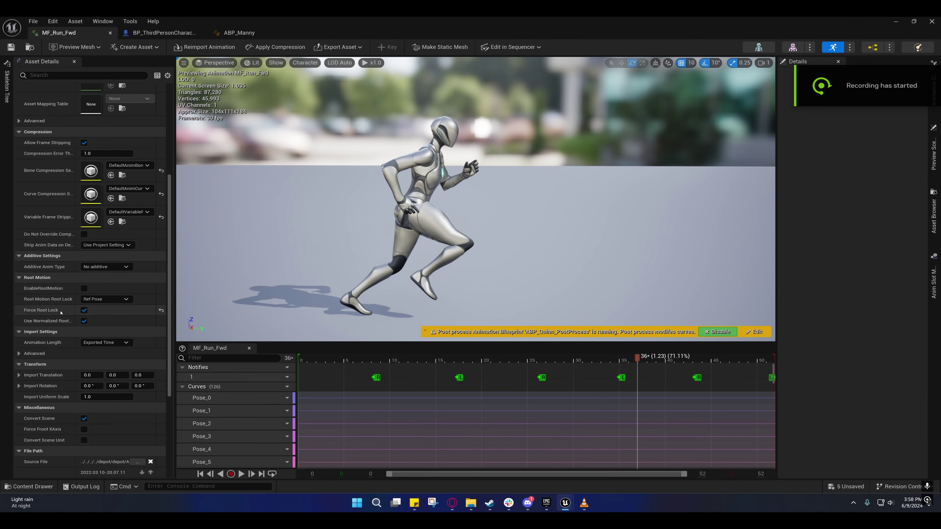
- Turn off Force Root Lock for MF_Run_Fwd, save the animation and return to the level editor
click(84, 310)
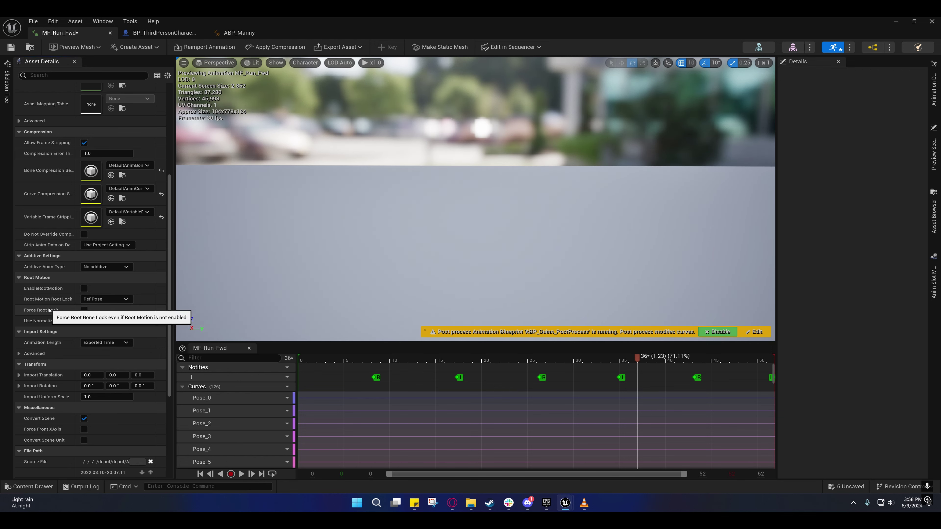
click(11, 47)
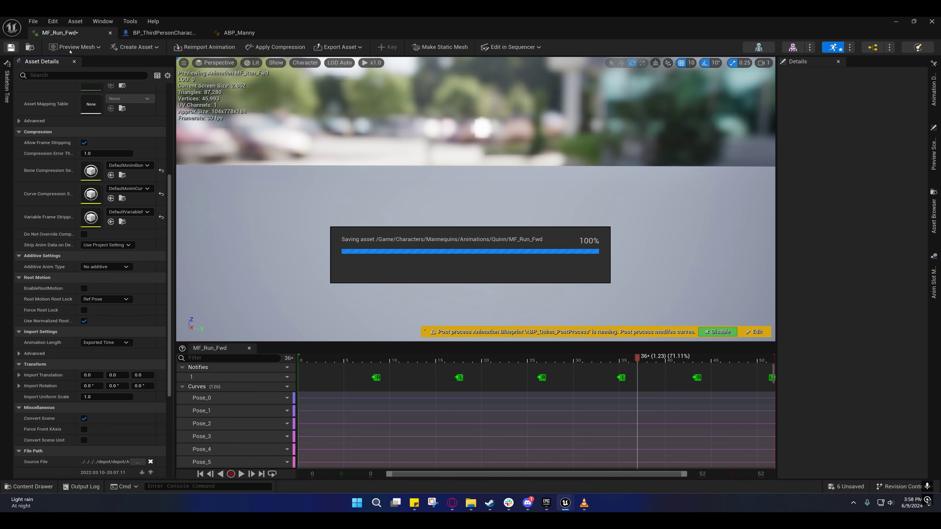
click(895, 21)
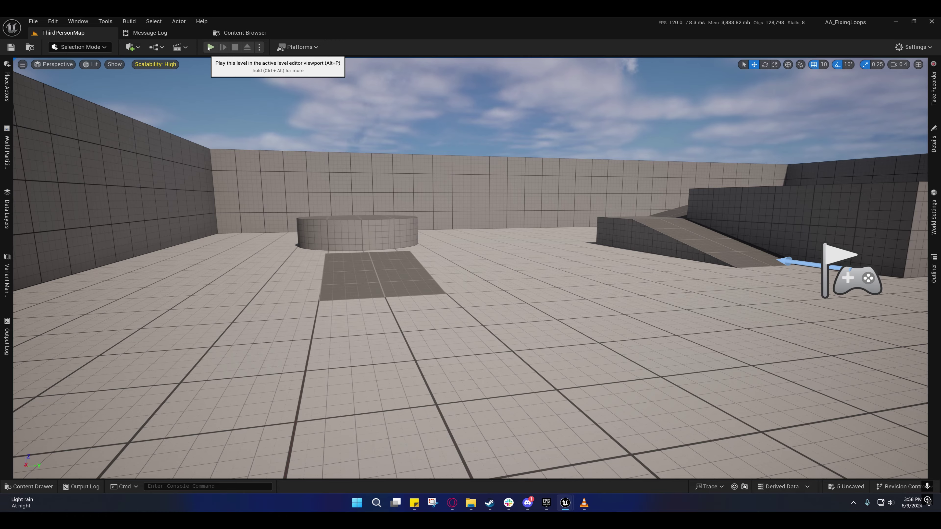
- Play the level and run the character forward to test the animation without root lock, and stop playing
click(209, 48)
key(w)
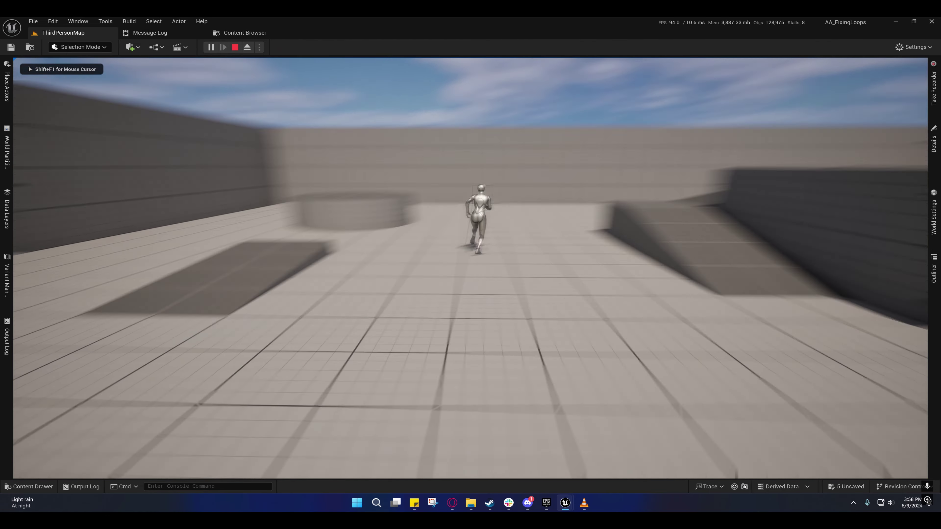
key(Escape)
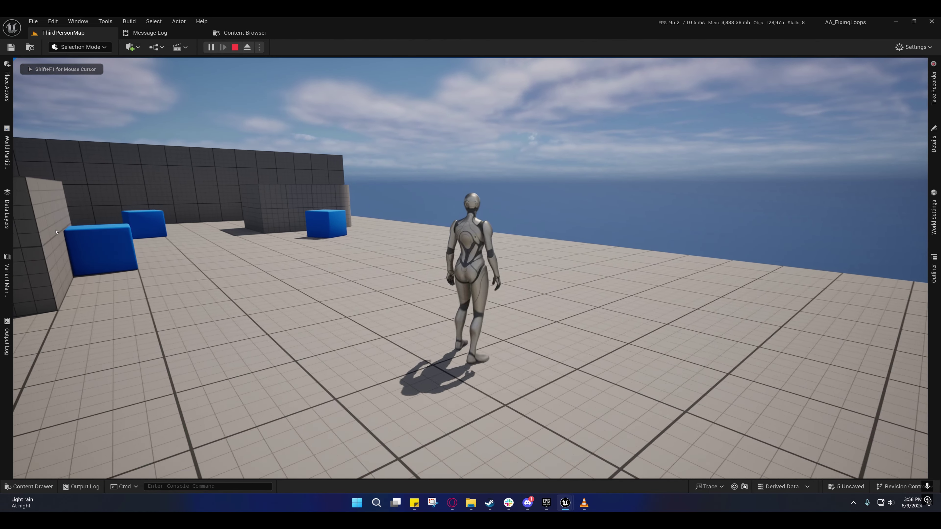
key(Escape)
- Turn off Hidden in Game for the Capsule Component of BP_ThirdPersonCharacter
mouse_move(566, 502)
click(609, 458)
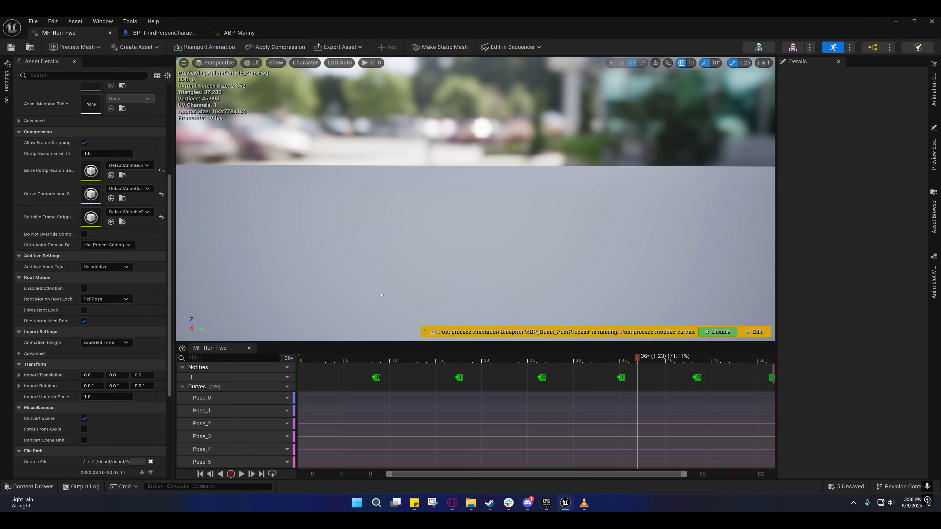
click(163, 32)
click(74, 96)
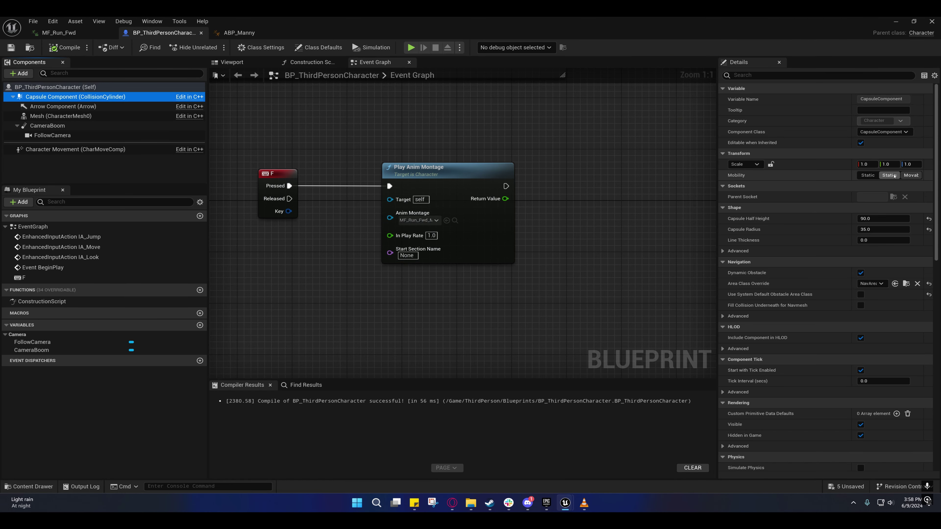
click(840, 76)
text(h)
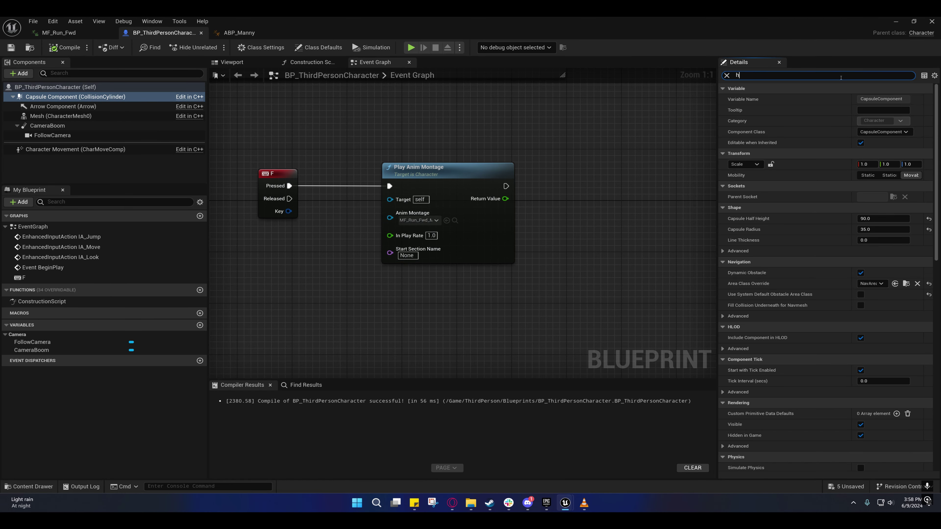
text(idd)
click(864, 100)
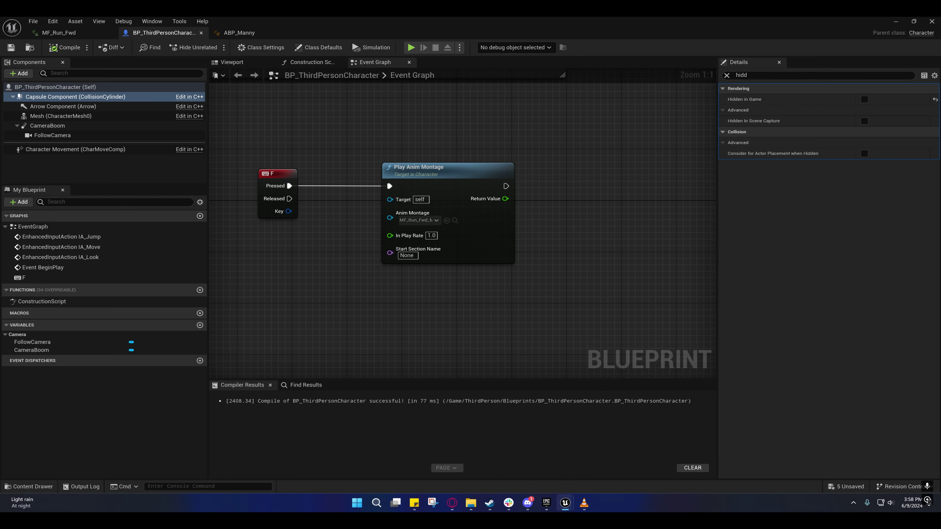
- Play the level and run the character around the map to compare the mesh with its visible capsule, and stop playing
click(895, 21)
click(210, 47)
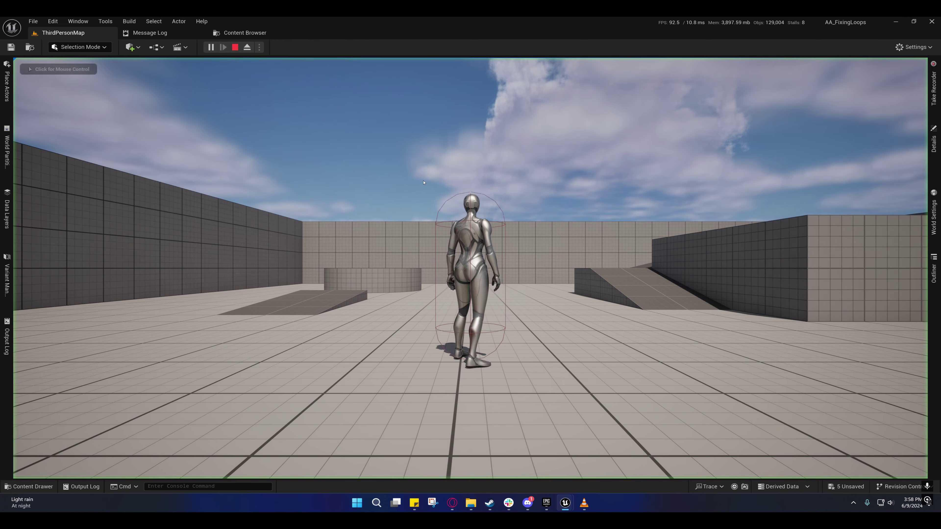
key(w)
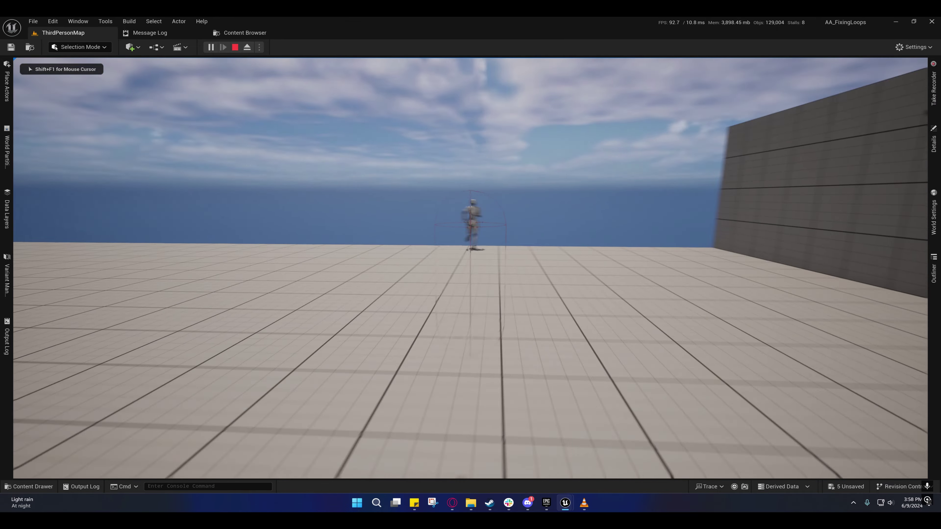
key(space)
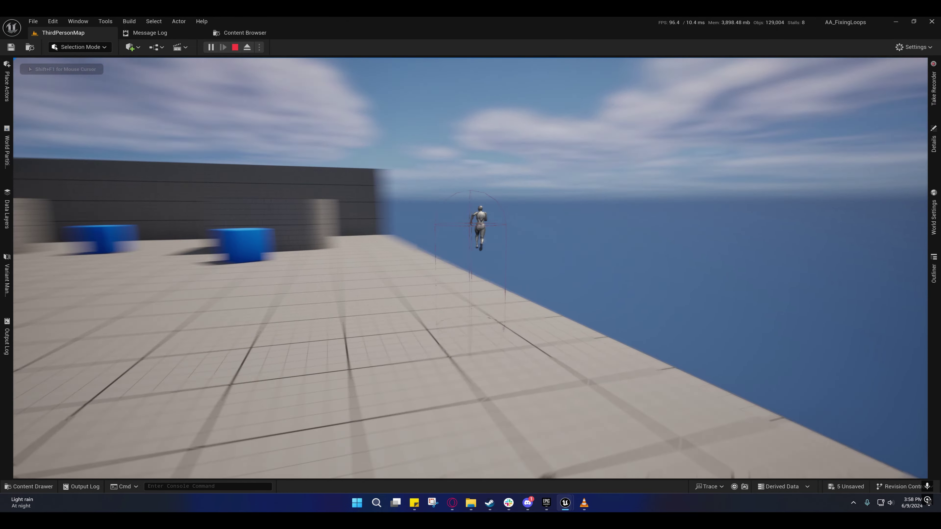
key(w)
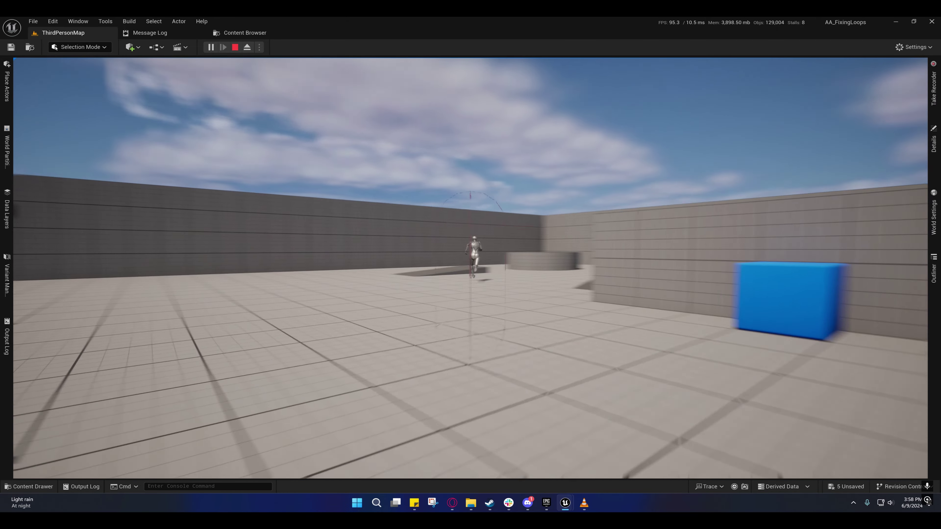
key(w)
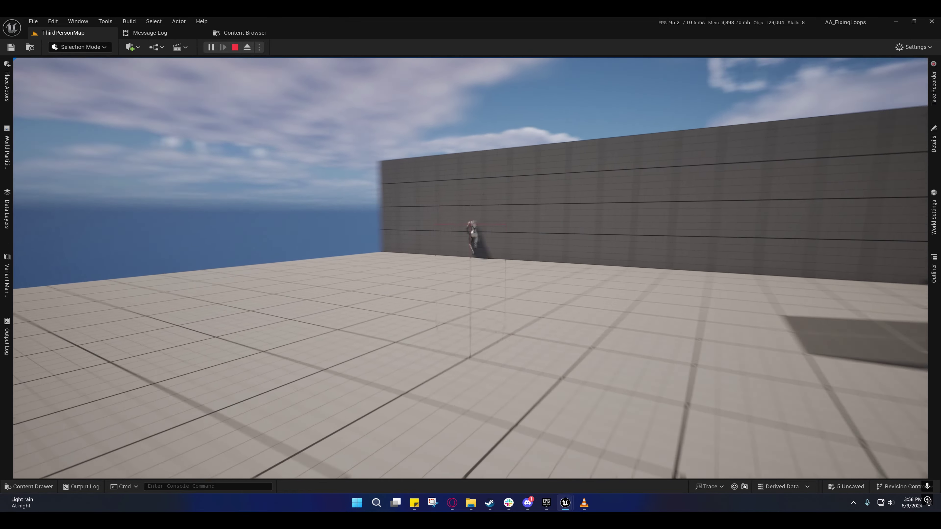
key(w)
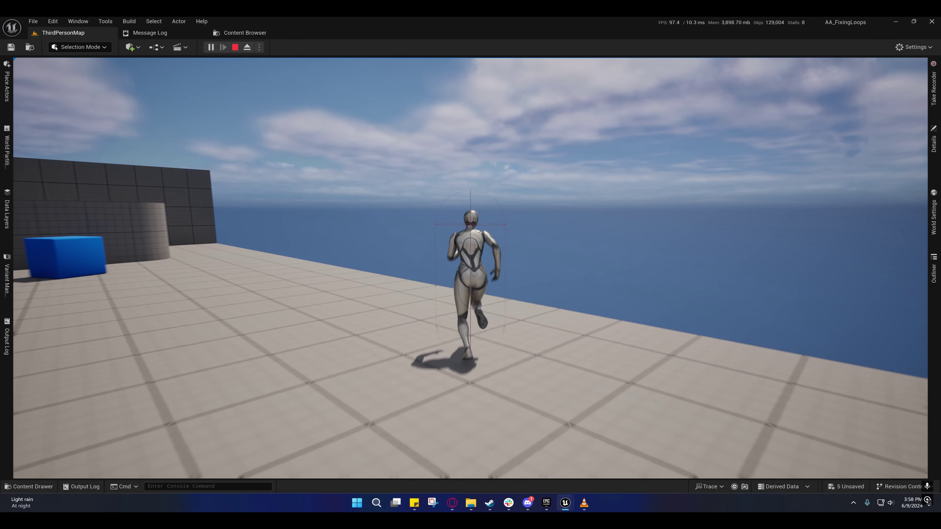
key(w)
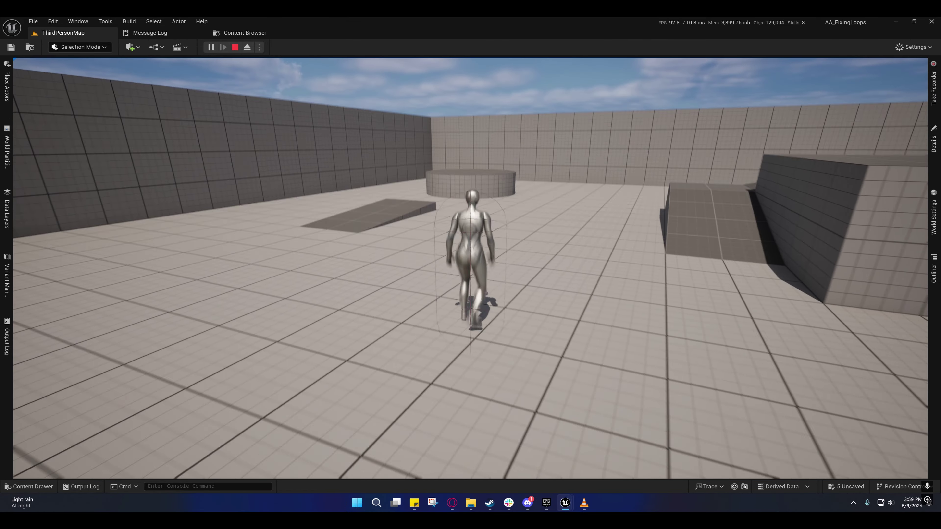
key(Escape)
- Turn off Force Root Lock and turn on EnableRootMotion for MF_Run_Fwd, frame the character in the preview and save the animation
mouse_move(565, 502)
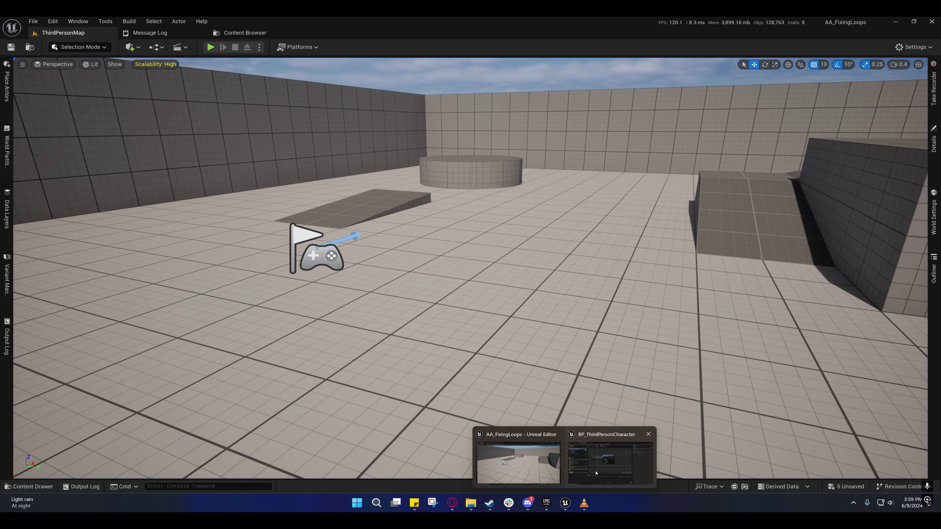
click(611, 461)
click(59, 33)
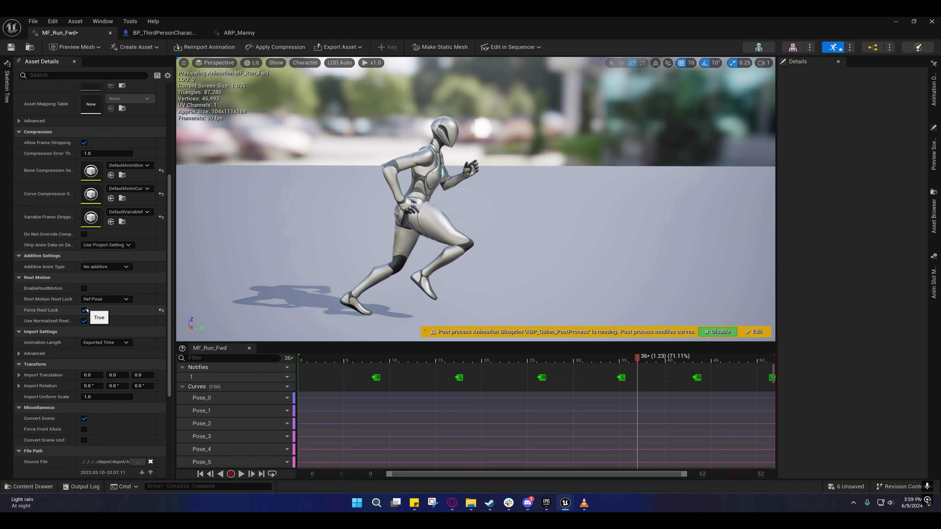
scroll(413, 279, down, 3)
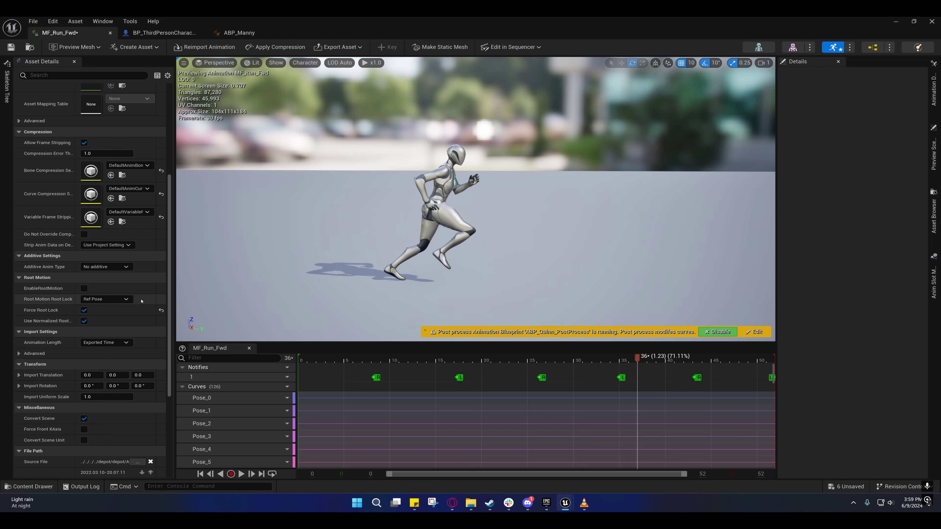
click(84, 310)
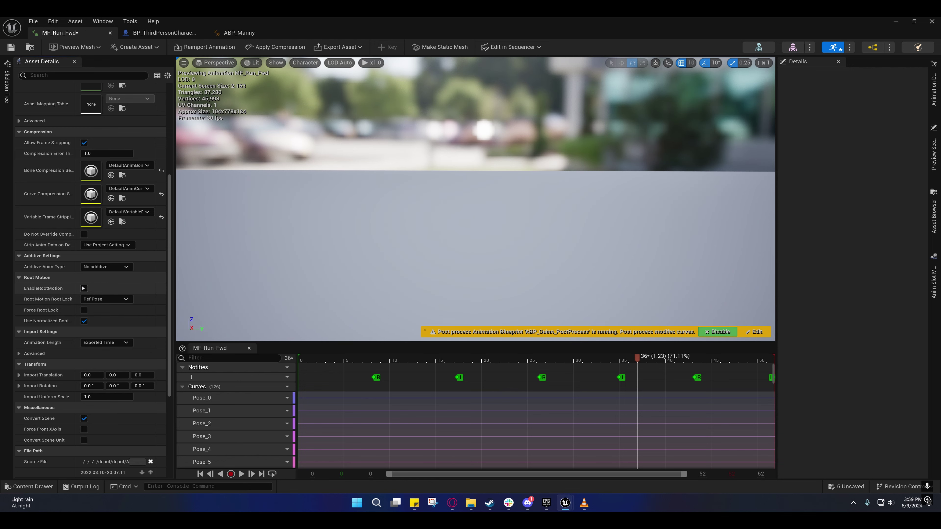
key(s)
right_drag(475, 223, 451, 230)
scroll(475, 208, up, 1)
key(e)
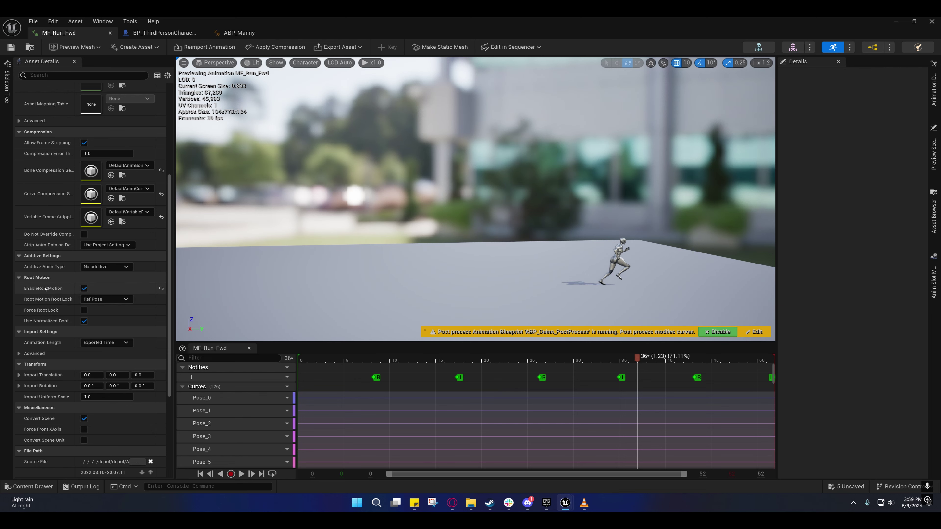
- Return to the level and play it, running the character back and forth to test the run with root motion enabled, and end the session
click(163, 33)
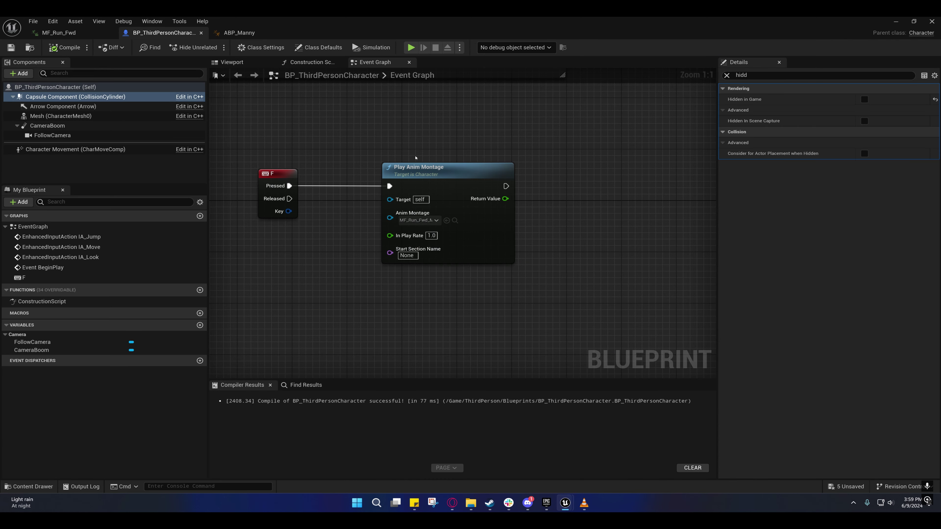
click(895, 21)
click(211, 47)
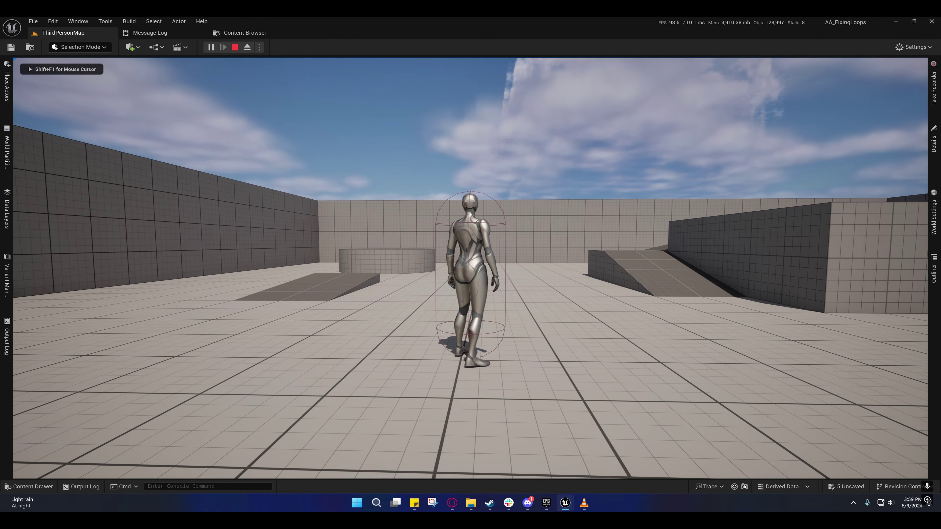
key(w)
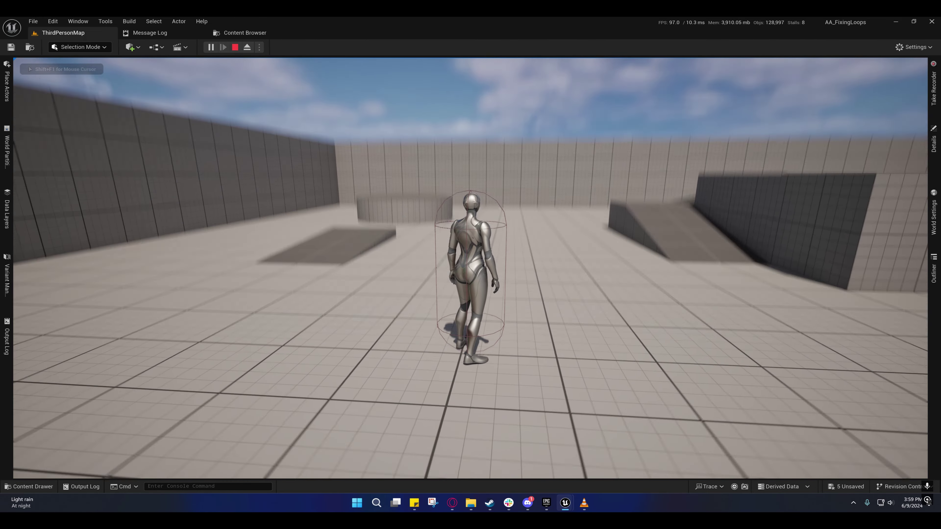
key(w)
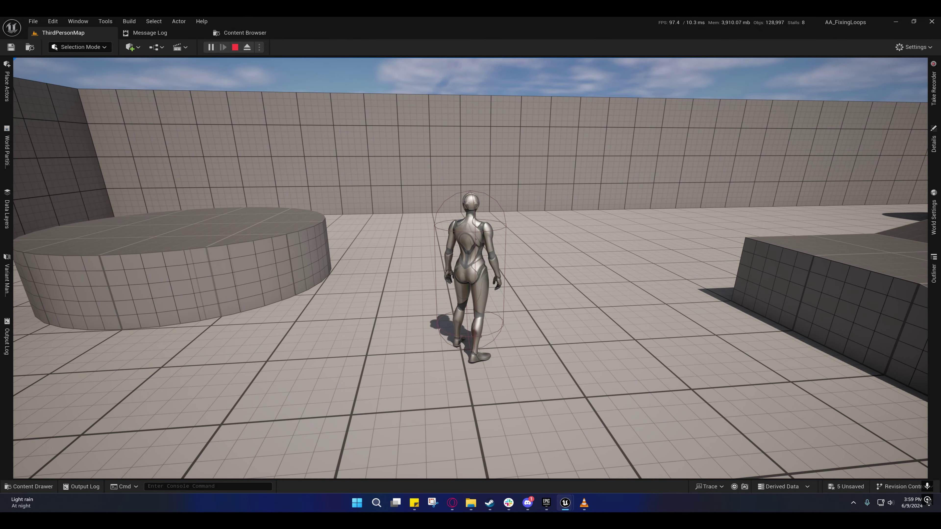
key(s)
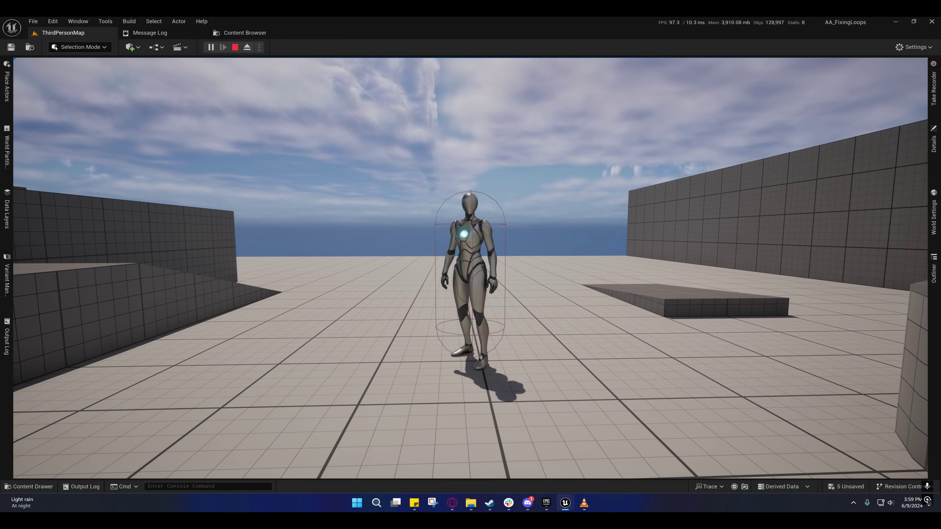
key(s)
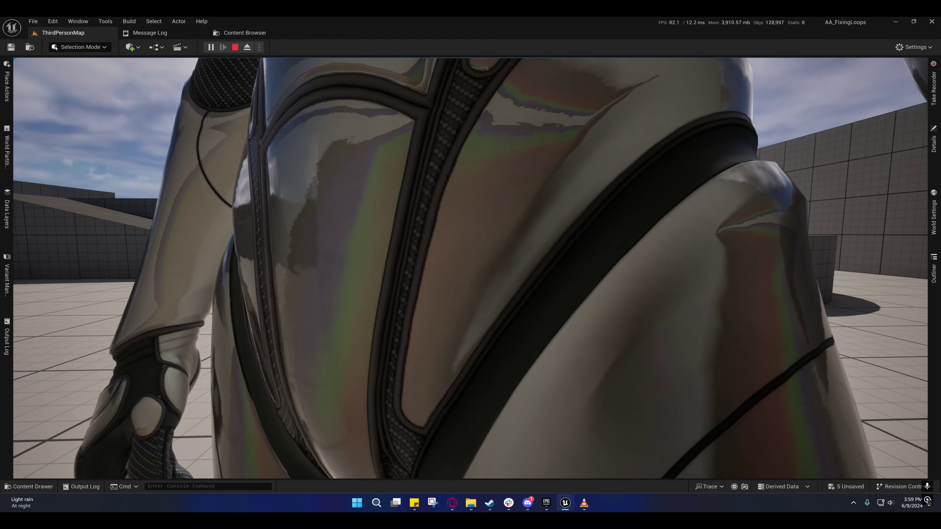
key(w)
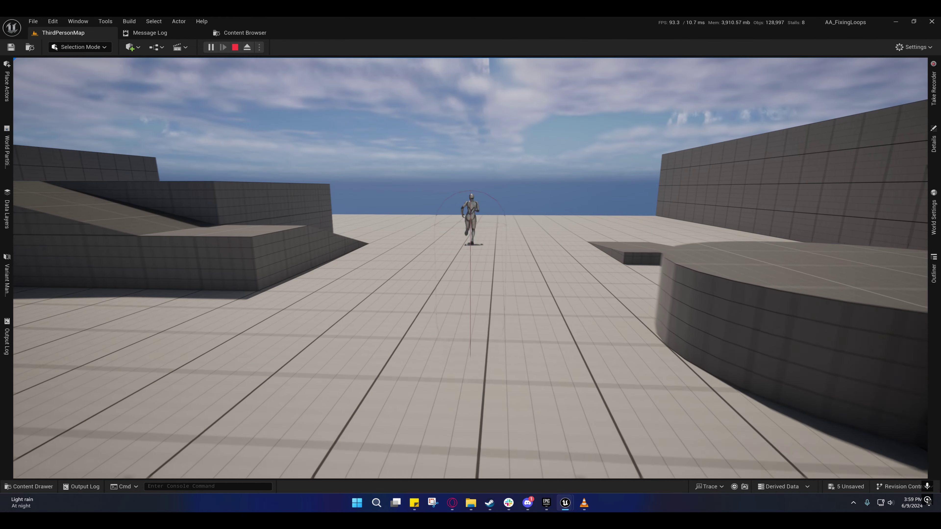
key(w)
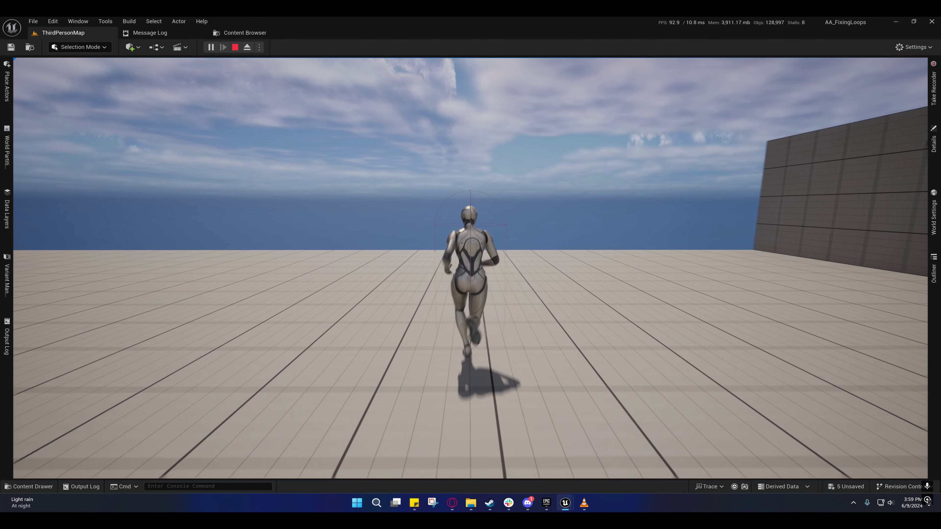
key(s)
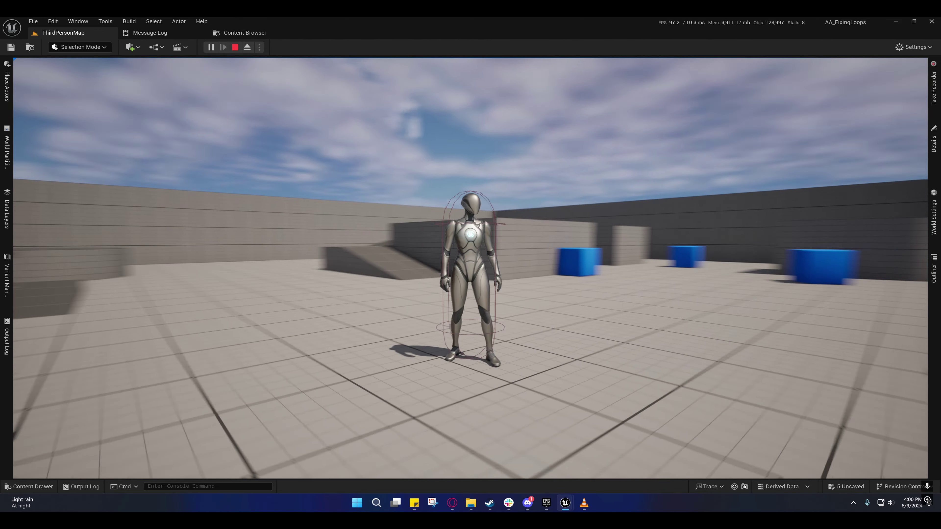
key(w)
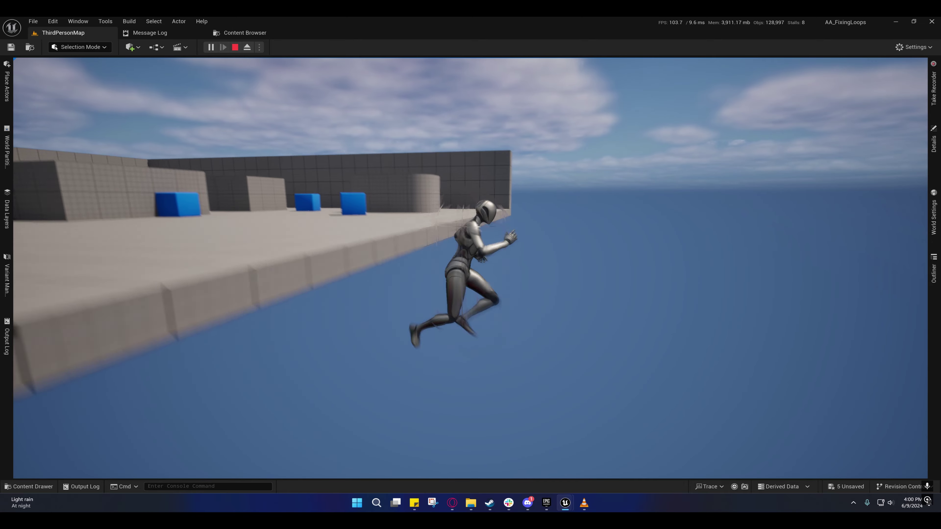
key(Escape)
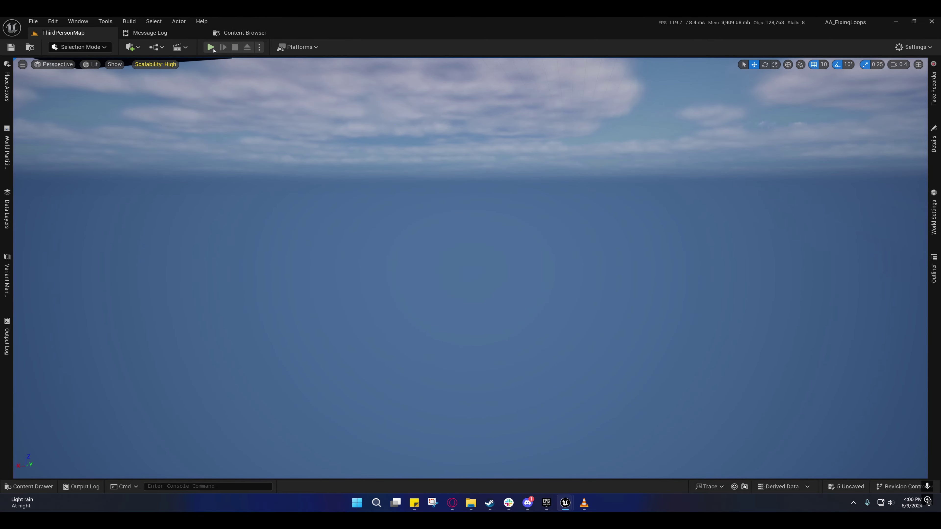
- Play the level again, briefly run the character from side to side and stop playing
click(210, 47)
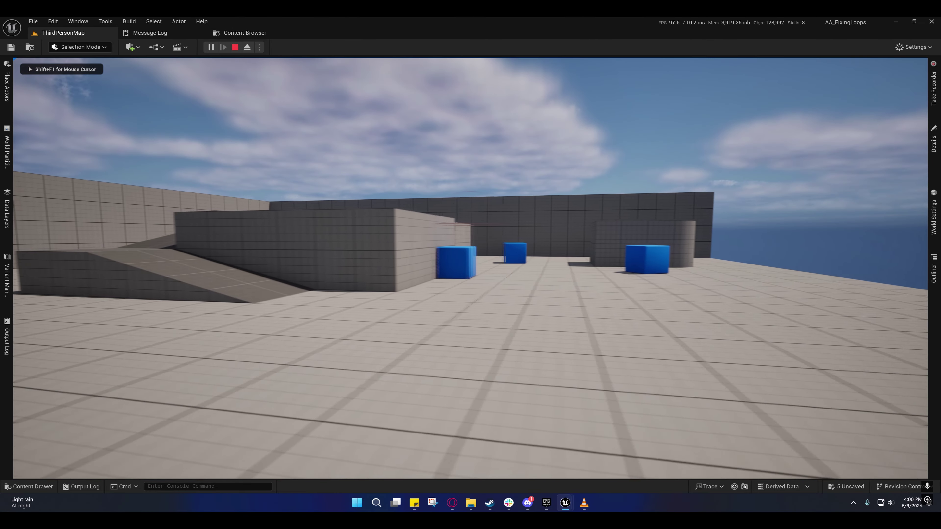
key(a)
key(d)
key(Escape)
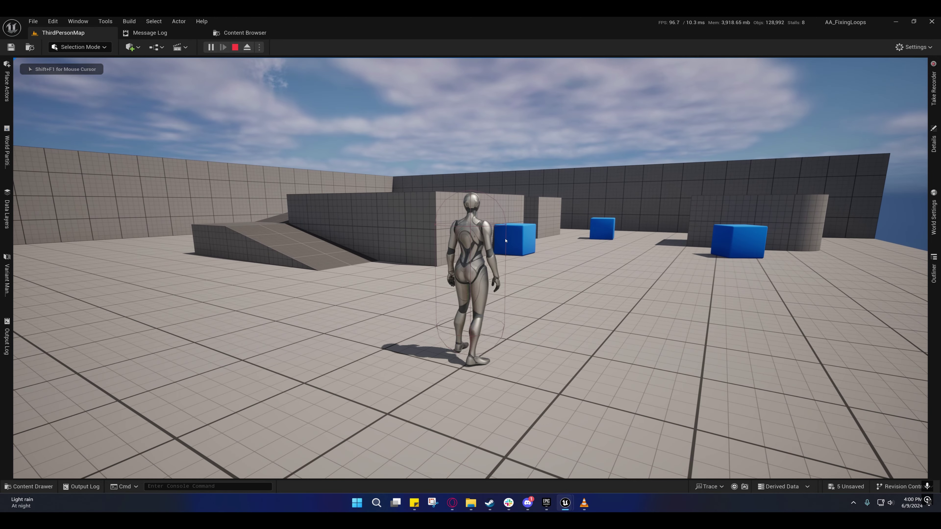
key(Escape)
- Turn on Force Root Lock for MF_Run_Fwd alongside root motion, and open ABP_Manny to check its Root Motion Mode
click(611, 454)
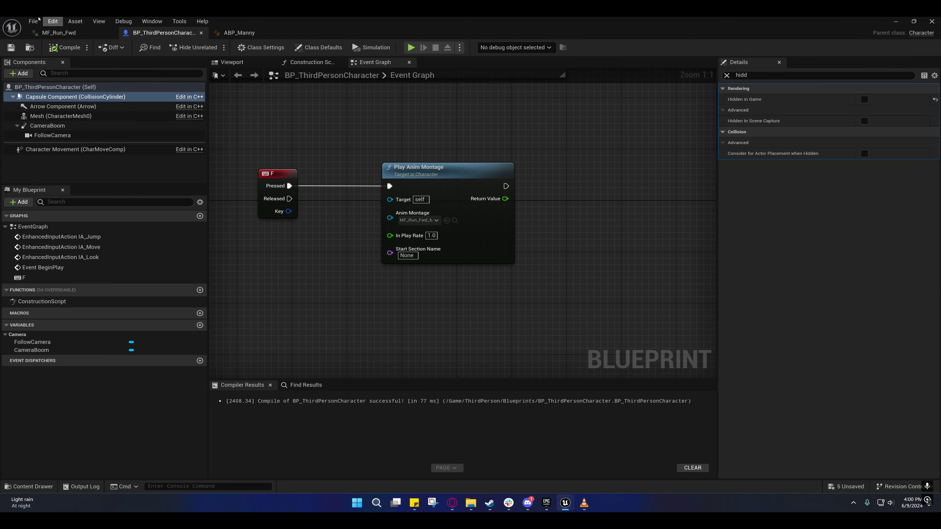
click(56, 32)
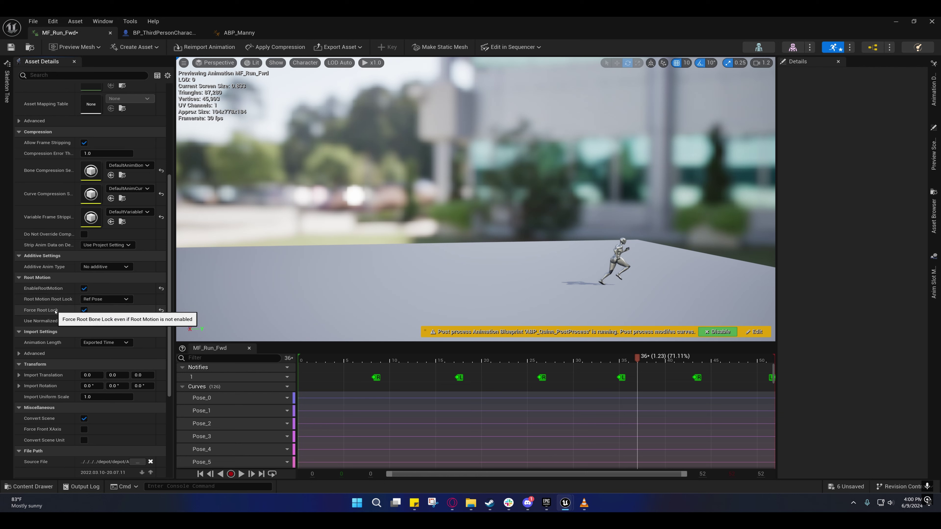
click(155, 34)
click(32, 29)
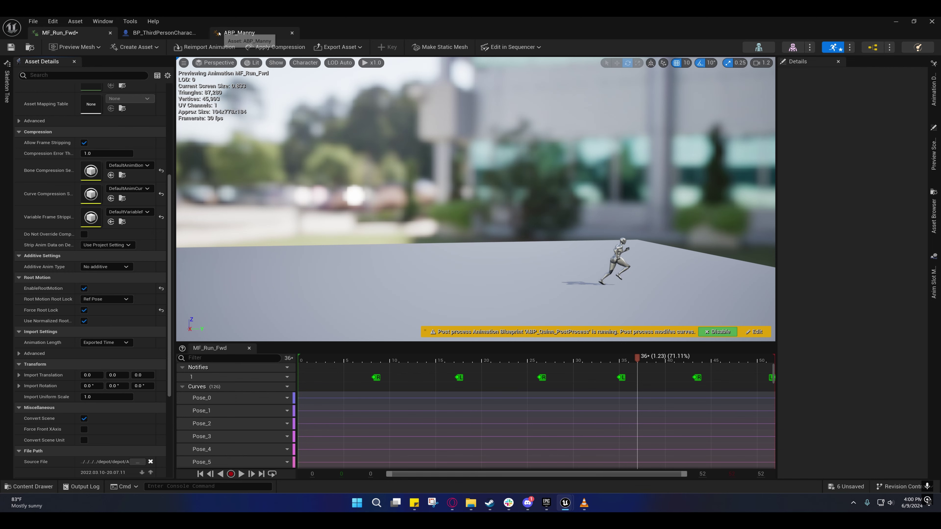
click(237, 33)
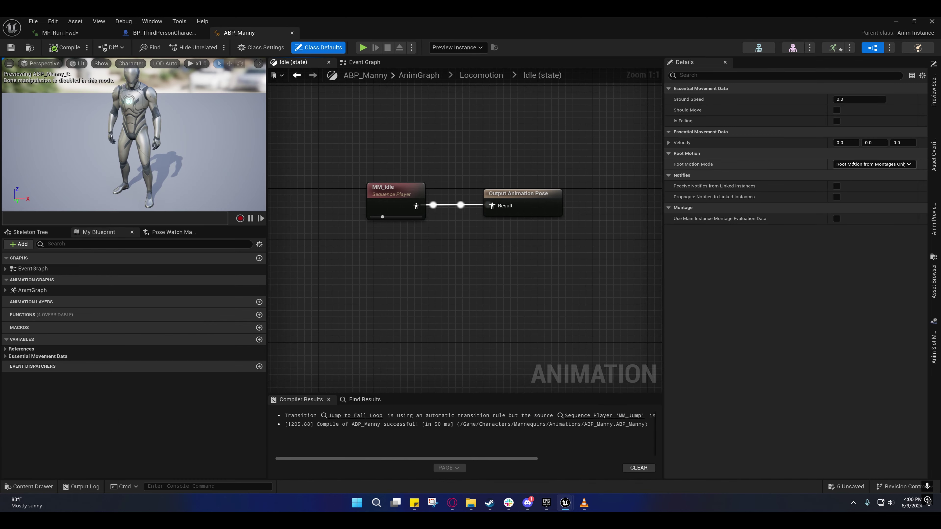
- Play the level and run the character forward and from side to side to test root motion combined with Force Root Lock
click(900, 21)
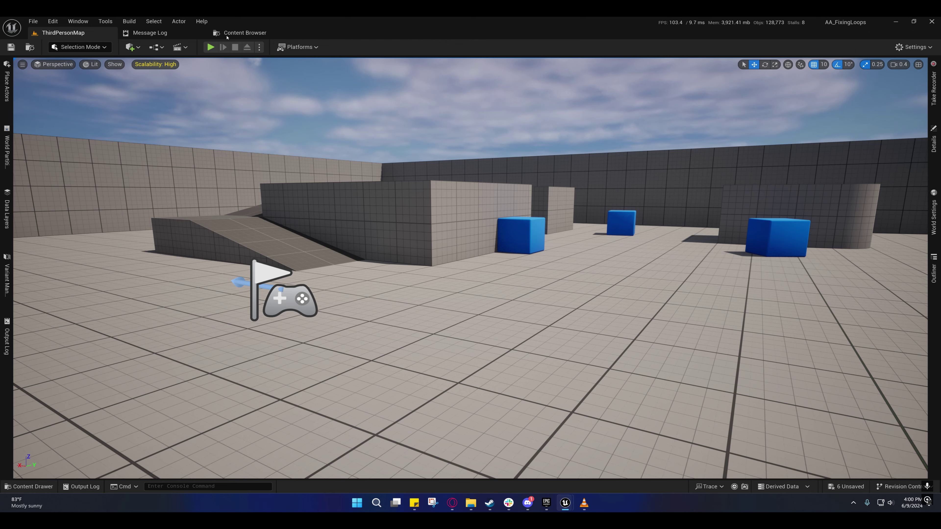
click(210, 47)
key(w)
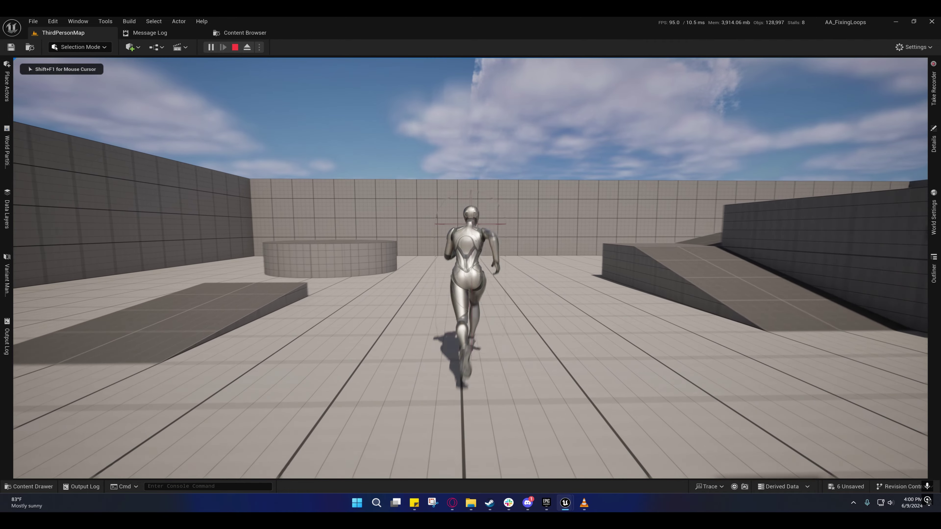
key(w)
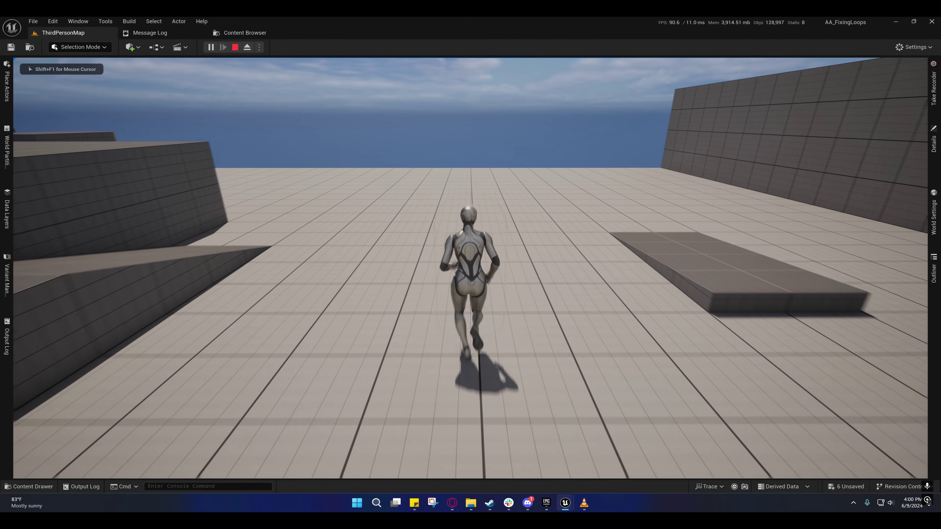
key(w)
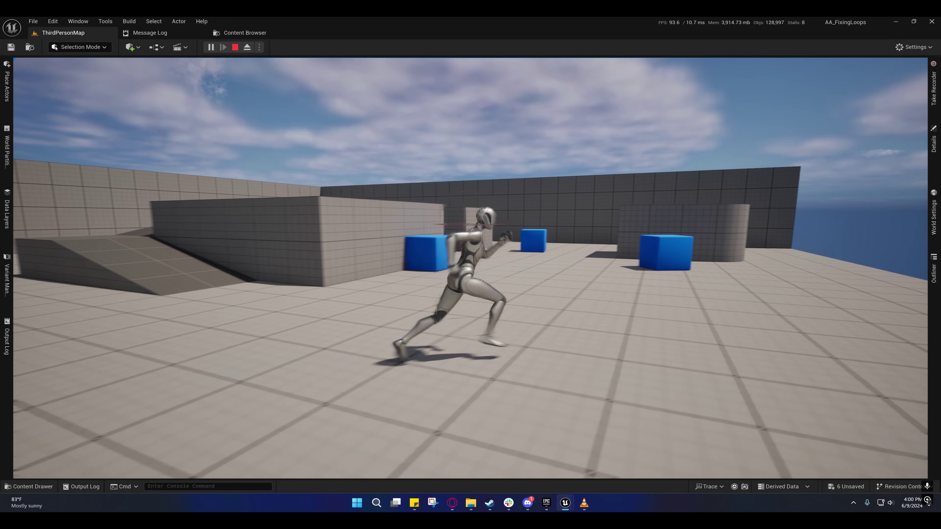
key(a)
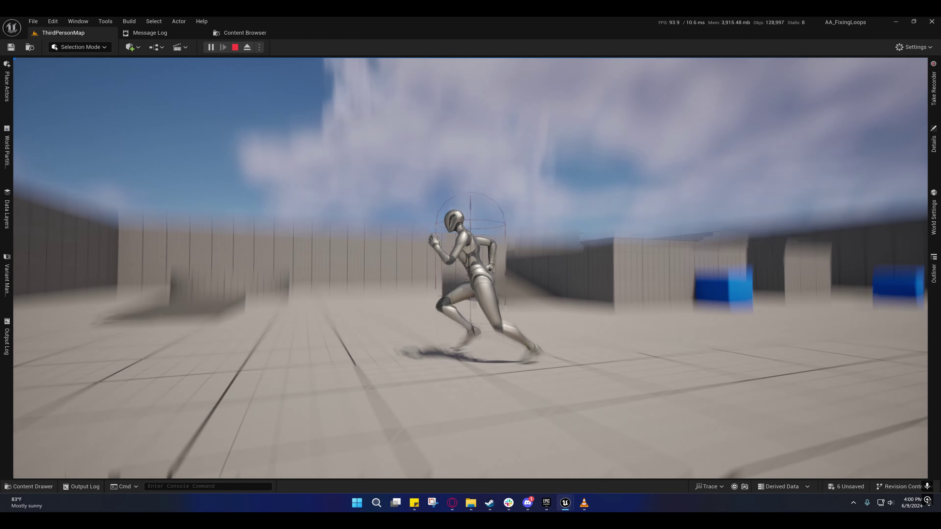
key(d)
key(a)
key(d)
key(a)
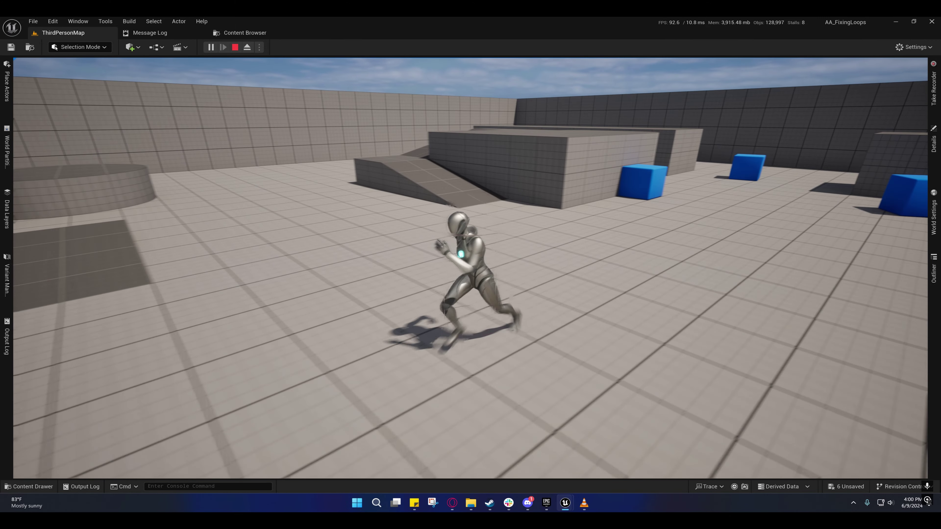